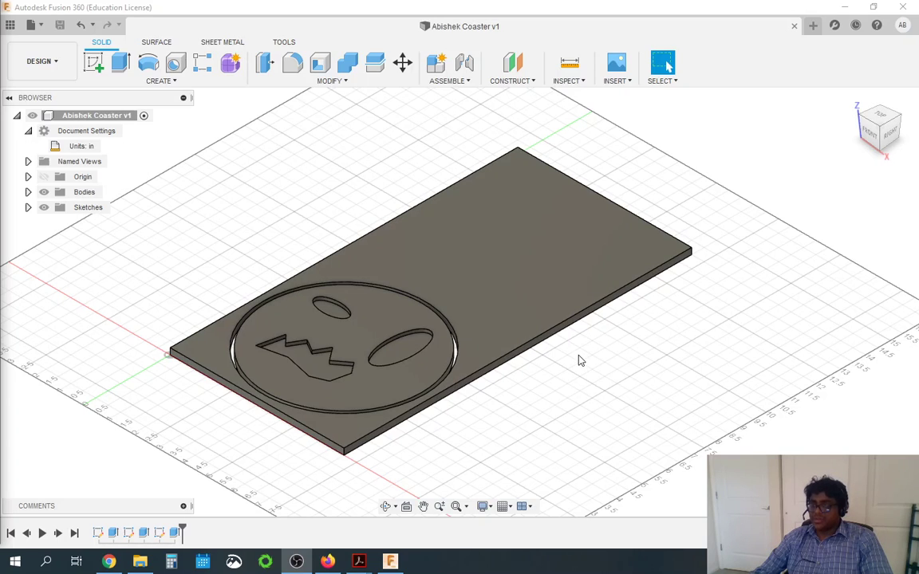
scroll(403, 301, "down", 2)
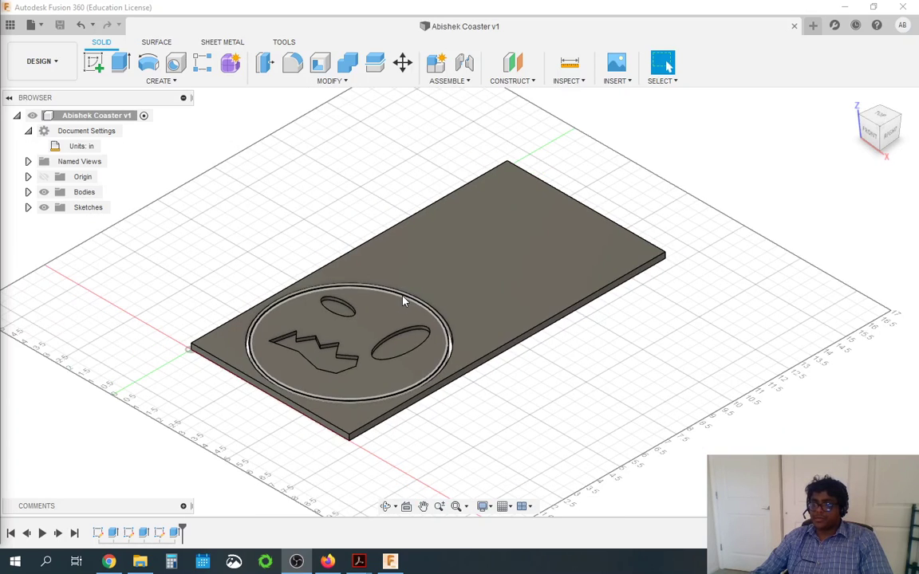
scroll(459, 281, "up", 3)
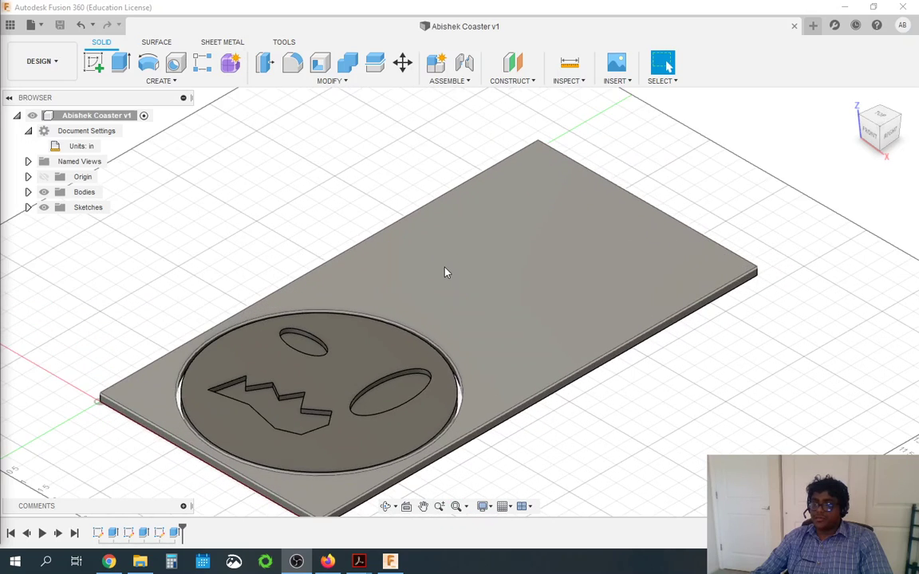
scroll(445, 269, "down", 2)
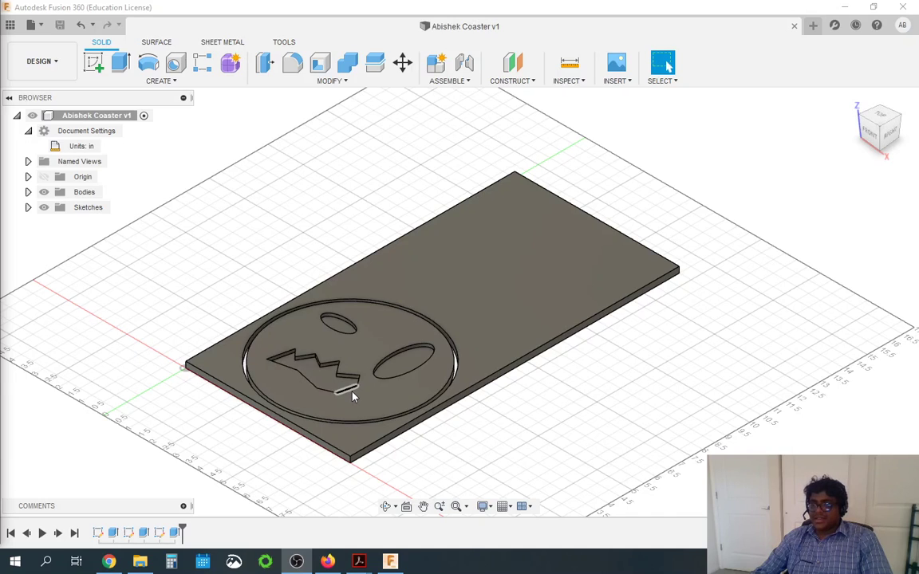
scroll(343, 375, "up", 3)
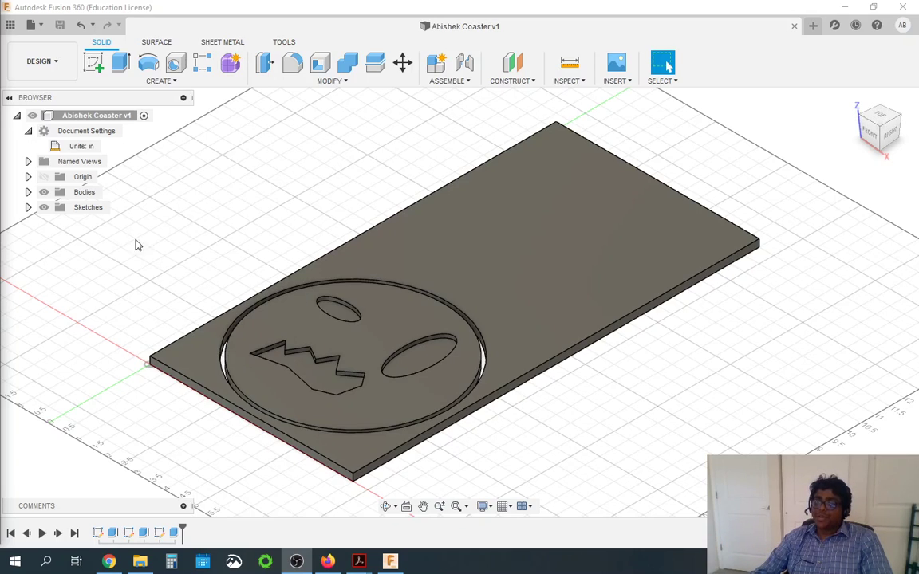
left_click(41, 62)
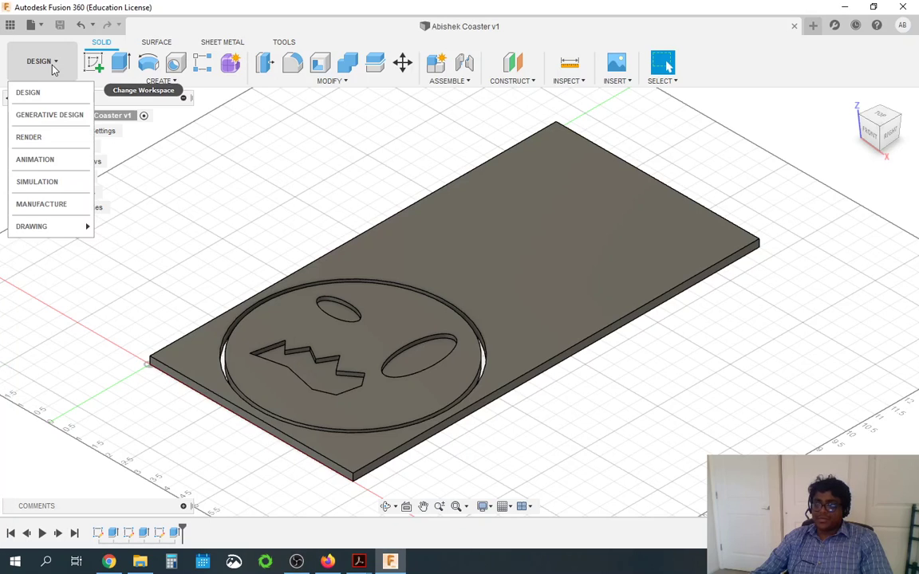
left_click(53, 70)
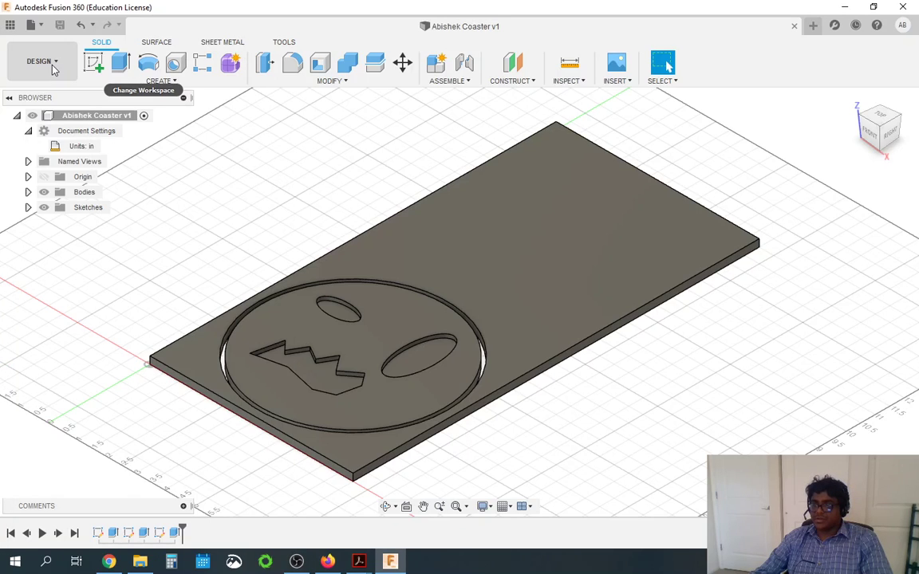
scroll(324, 353, "up", 1)
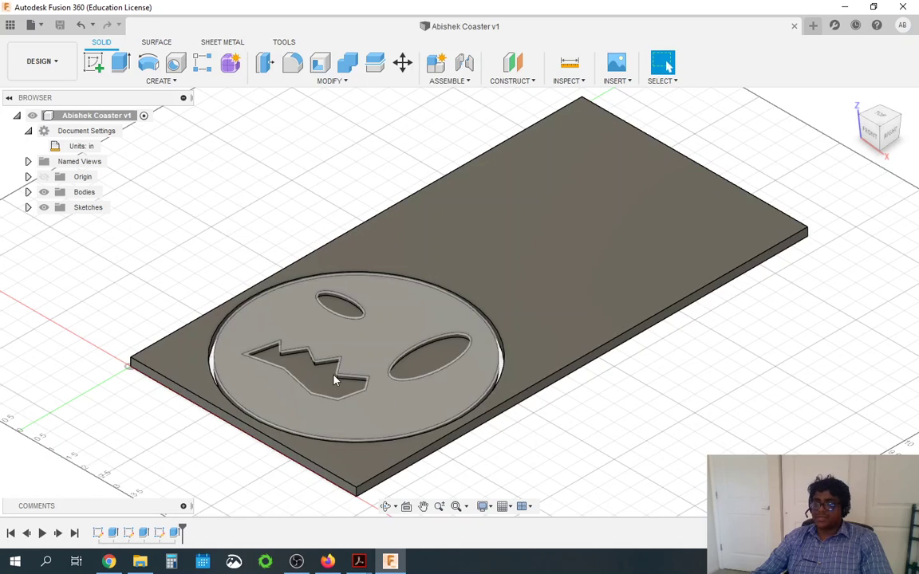
Step: Switch from the Design workspace to the Manufacture workspace
left_click(45, 72)
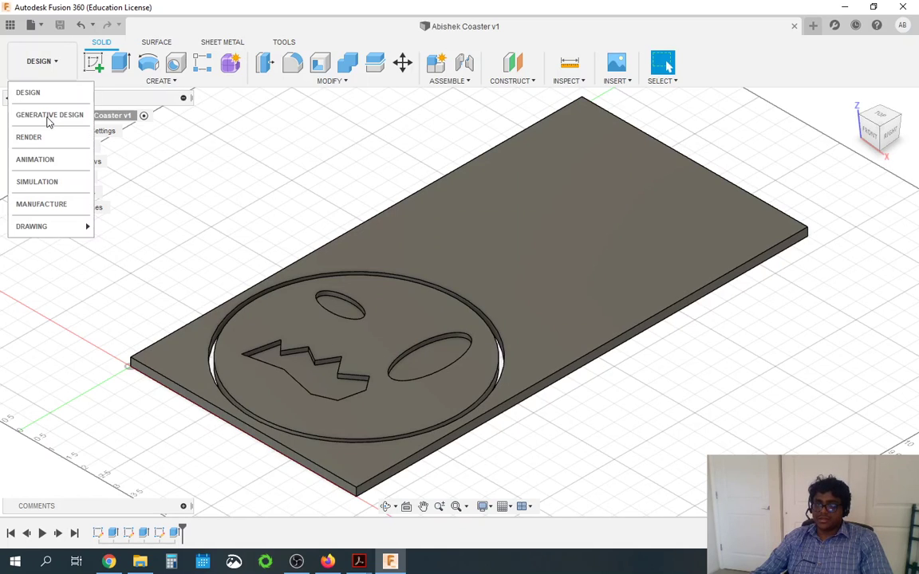
left_click(45, 60)
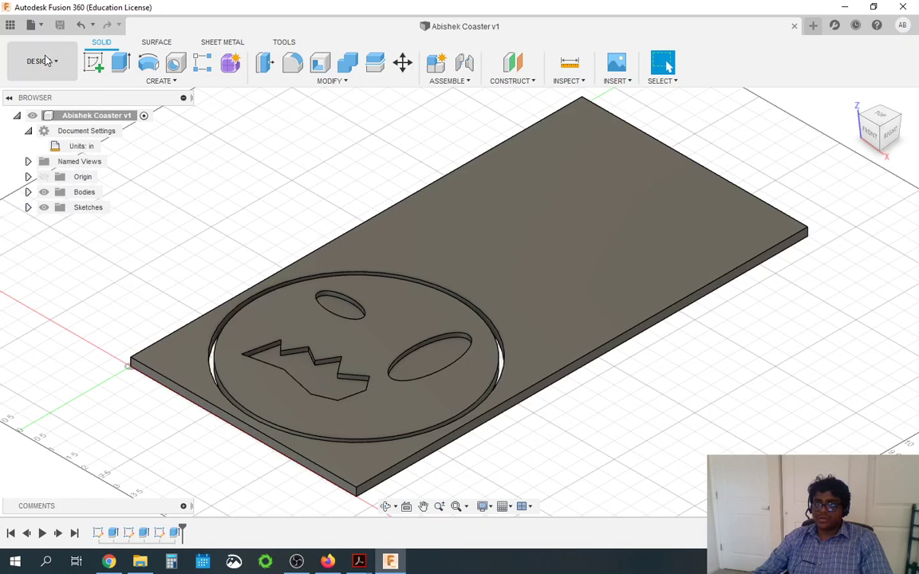
left_click(46, 60)
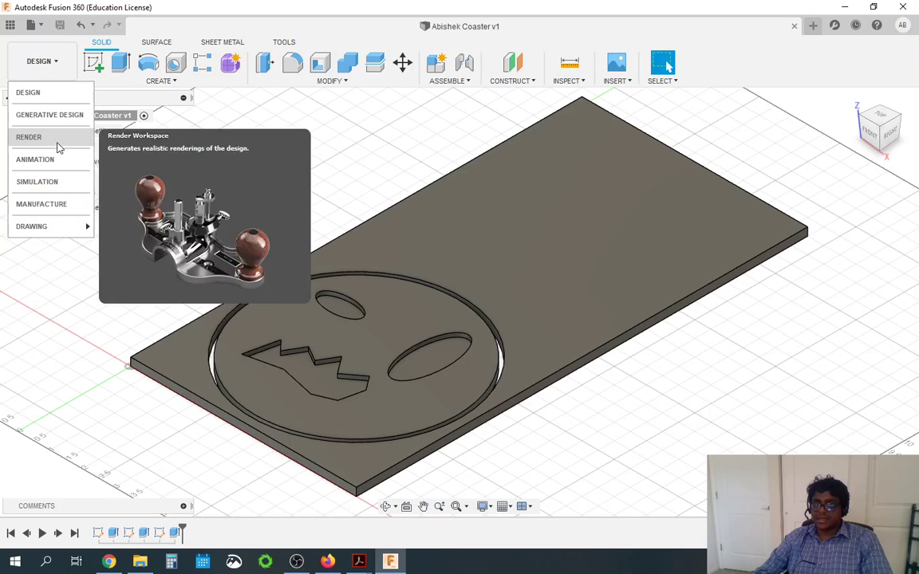
left_click(41, 205)
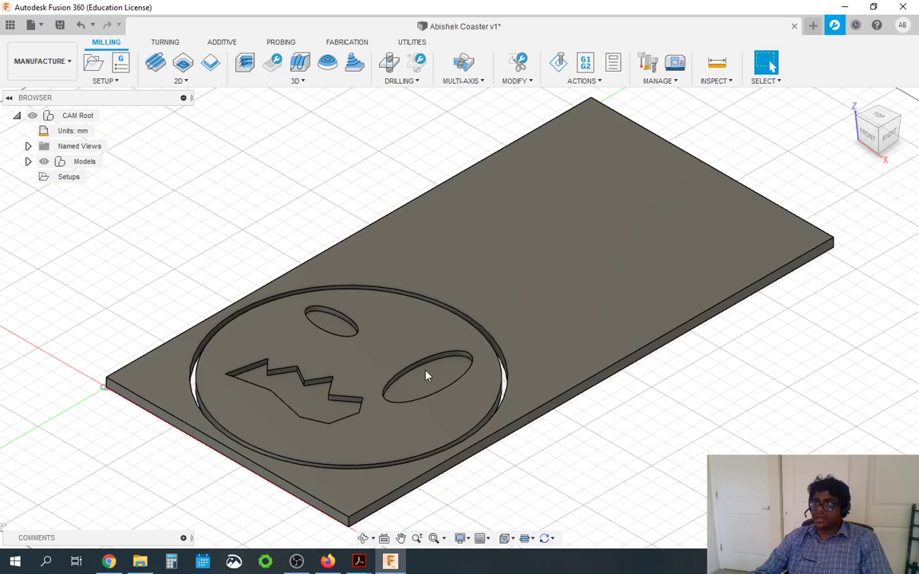
Step: Change the manufacturing units to Inch
scroll(227, 311, "down", 2)
scroll(421, 230, "up", 2)
scroll(288, 324, "down", 1)
scroll(162, 307, "down", 1)
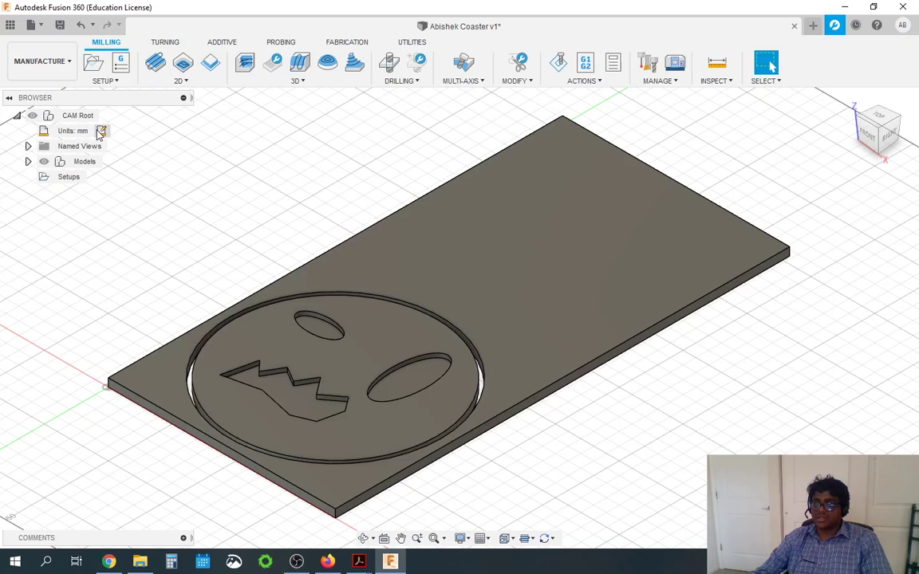
left_click(102, 133)
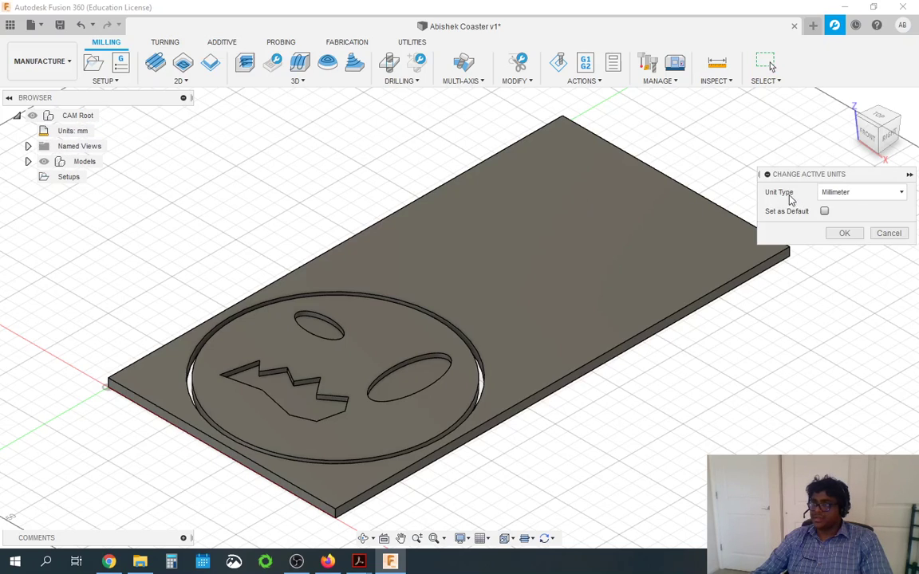
left_click(839, 195)
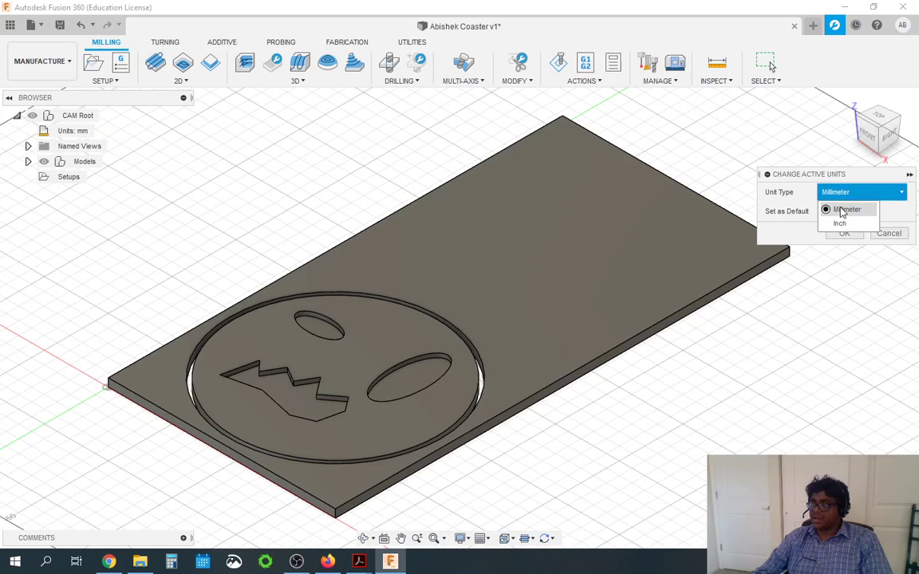
left_click(836, 228)
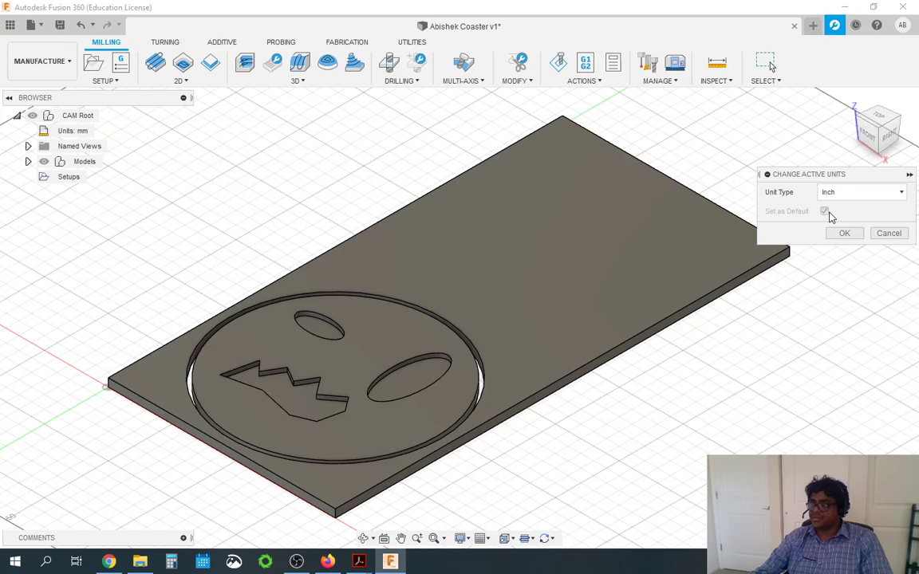
left_click(844, 233)
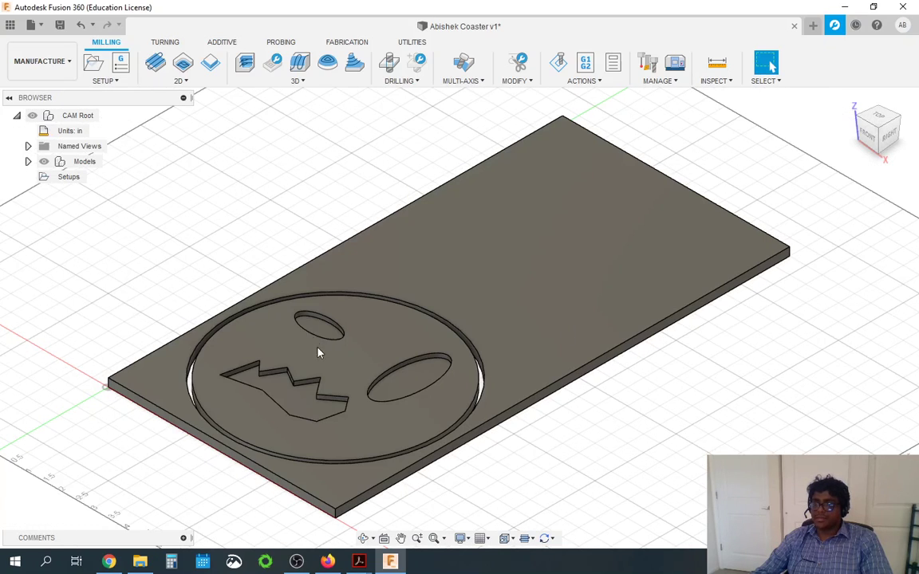
Step: Create a new milling setup and place its work coordinate origin on the stock box point at the centre of the bottom face
scroll(317, 352, "down", 2)
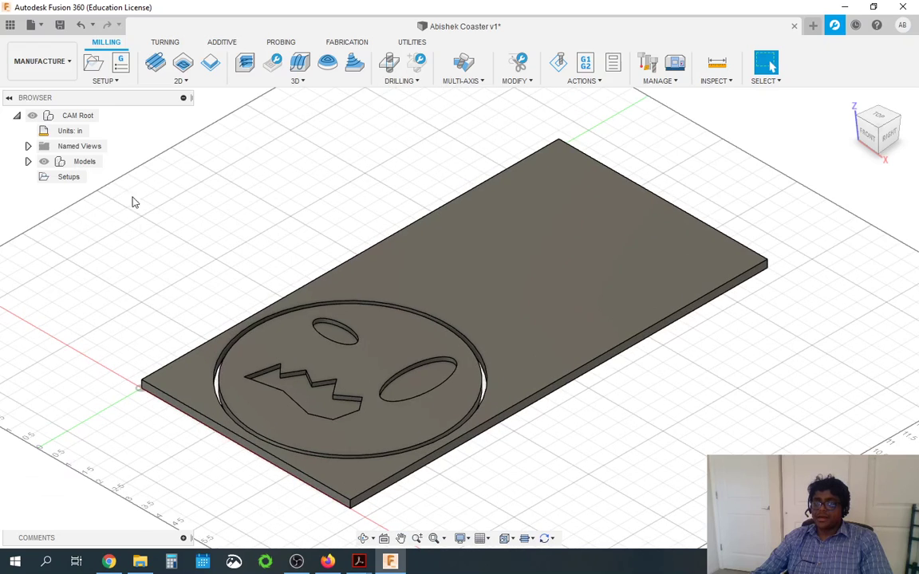
left_click(95, 70)
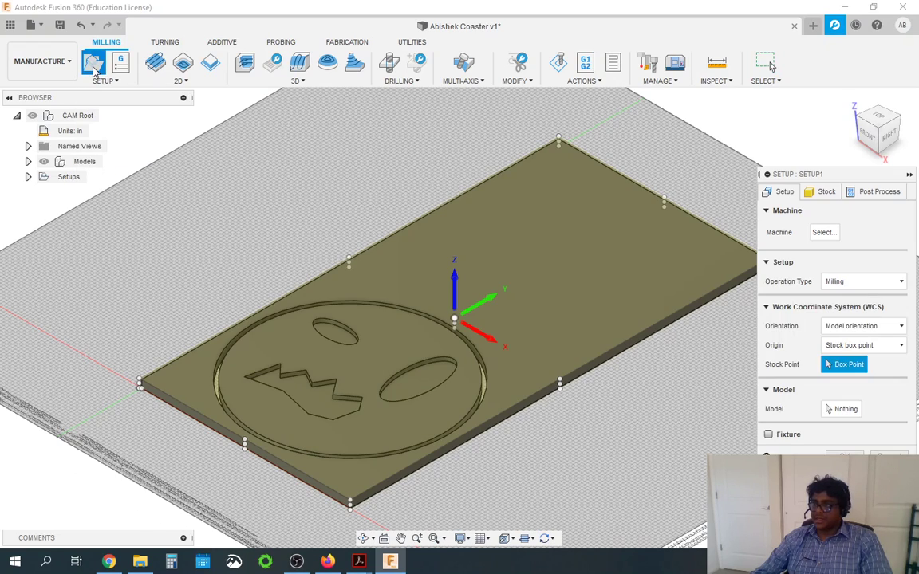
scroll(54, 217, "down", 1)
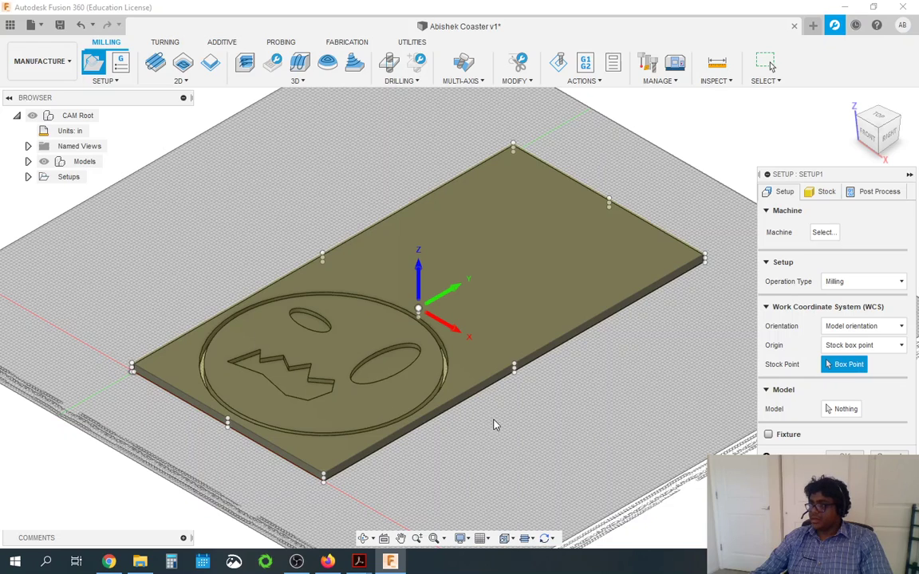
middle_click_drag(524, 430, 501, 441)
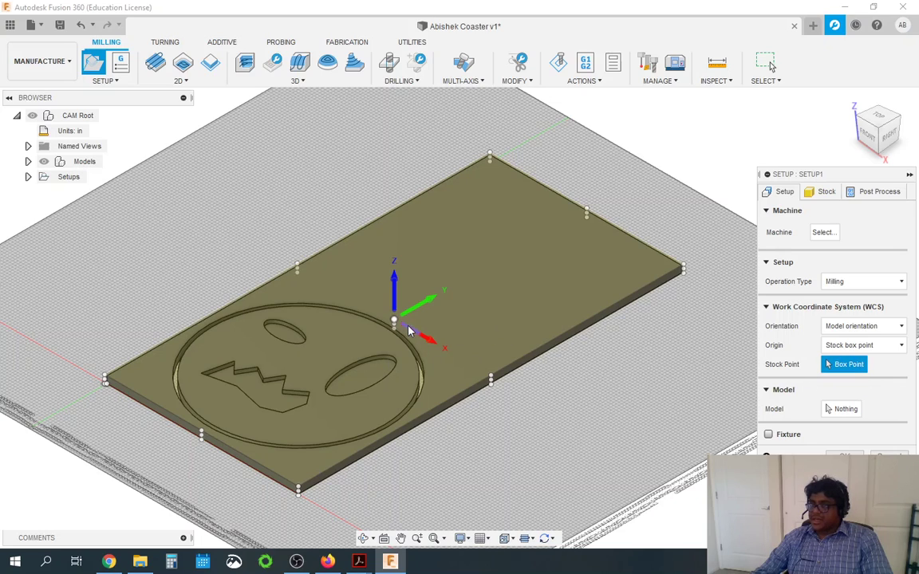
scroll(367, 367, "up", 1)
scroll(369, 363, "up", 5)
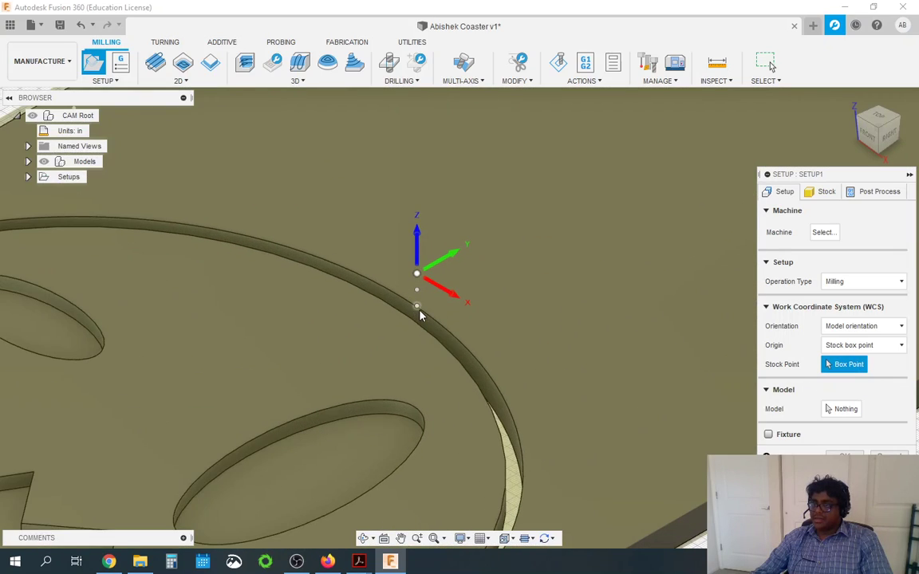
left_click(419, 309)
scroll(308, 289, "down", 1)
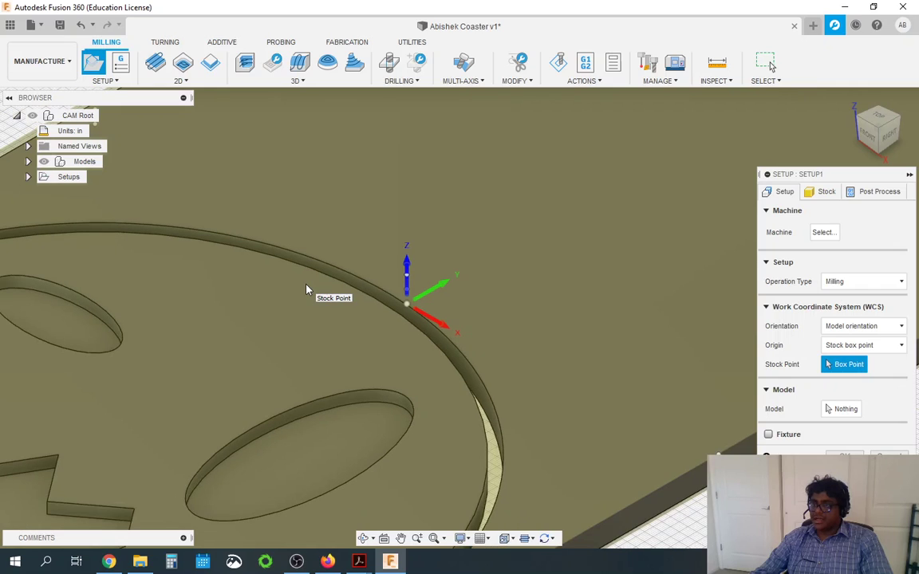
scroll(409, 319, "down", 5)
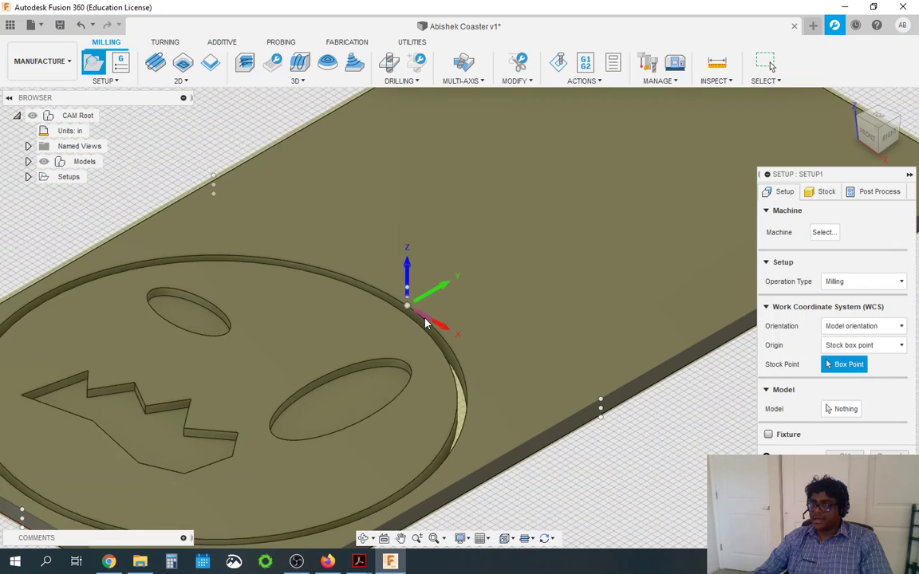
scroll(391, 240, "down", 2)
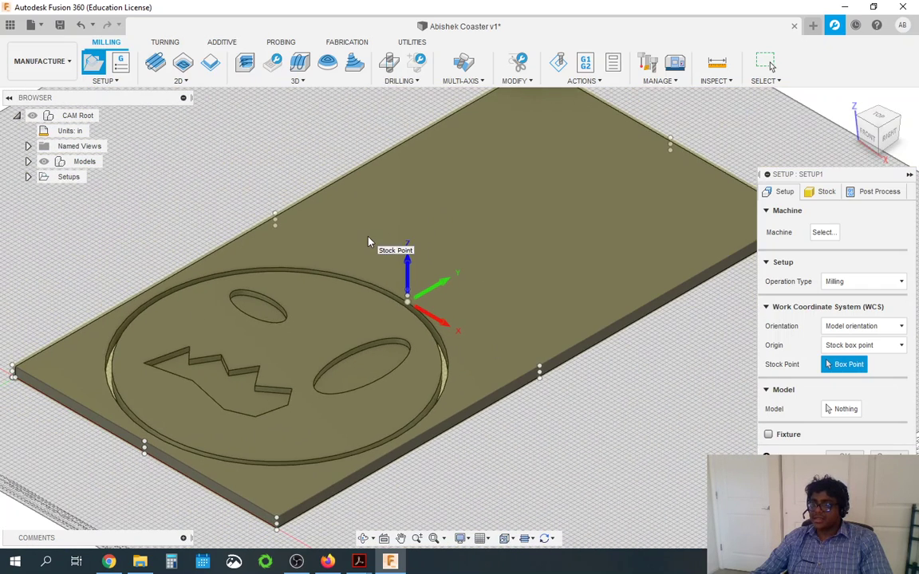
Step: Examine the work coordinate origin's position at the bottom centre of the stock from near and far
scroll(479, 383, "up", 1)
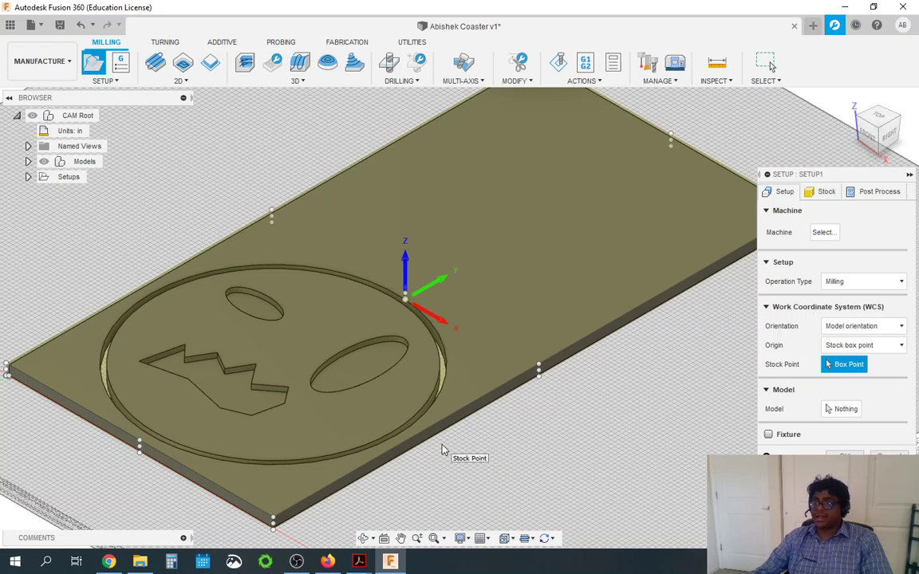
middle_click_drag(441, 447, 447, 436, "shift")
scroll(445, 431, "down", 1)
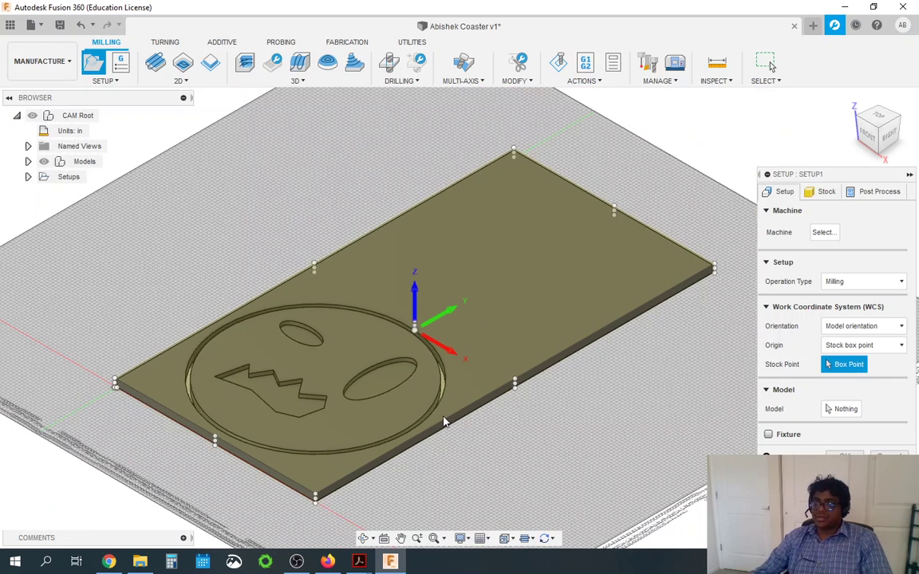
scroll(487, 381, "up", 1)
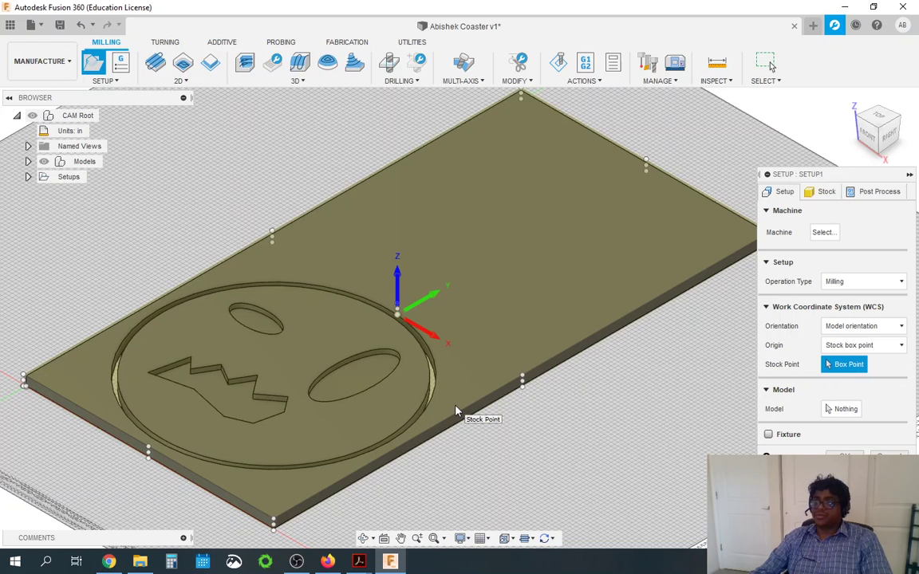
scroll(397, 332, "up", 6)
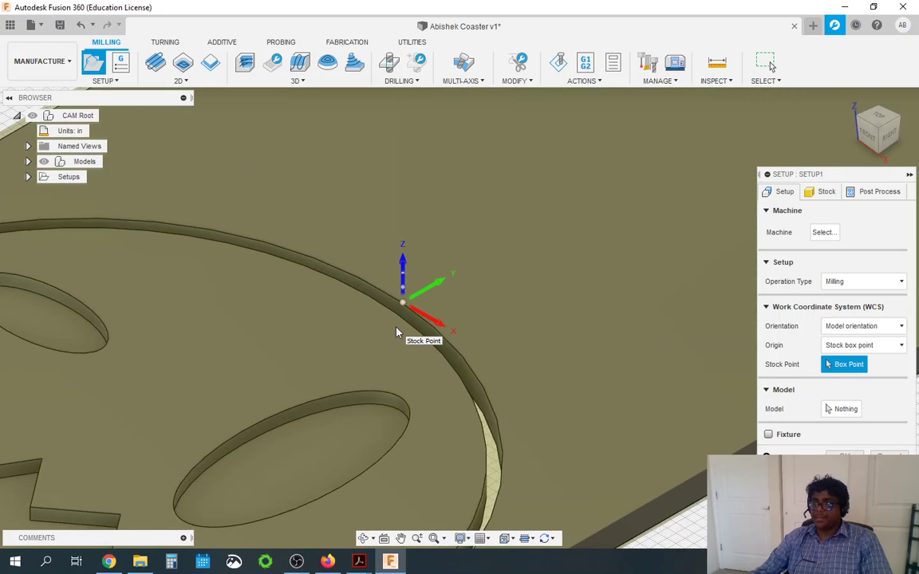
scroll(397, 332, "down", 8)
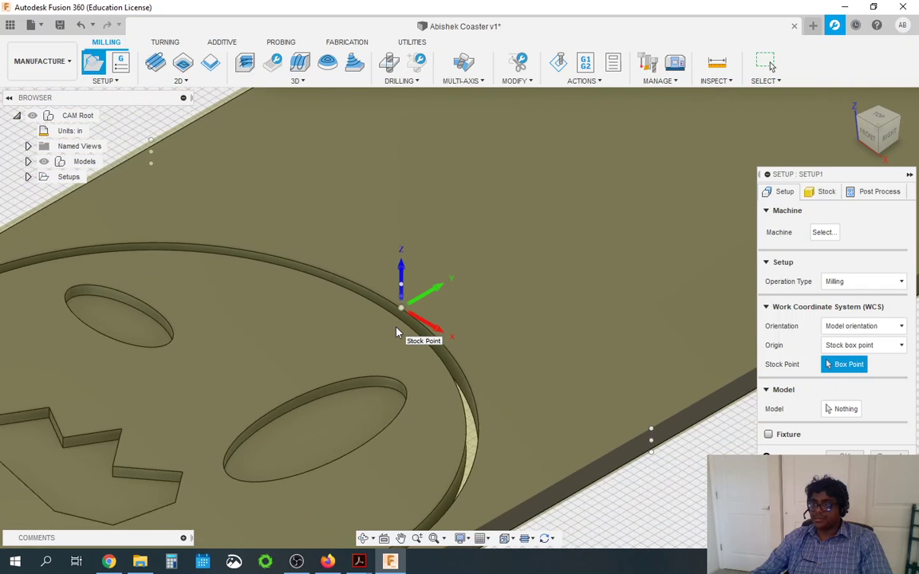
scroll(402, 349, "up", 6)
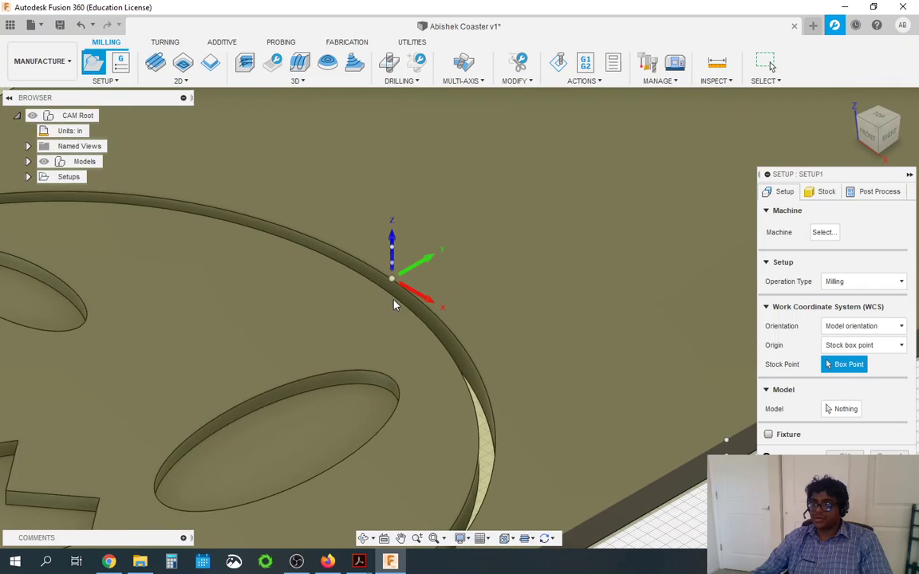
scroll(392, 293, "down", 8)
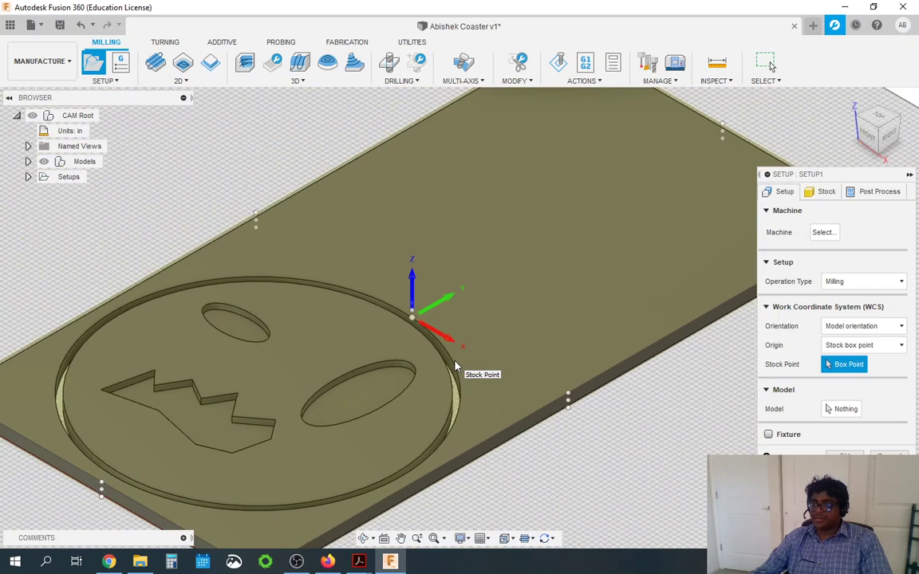
scroll(389, 373, "down", 2)
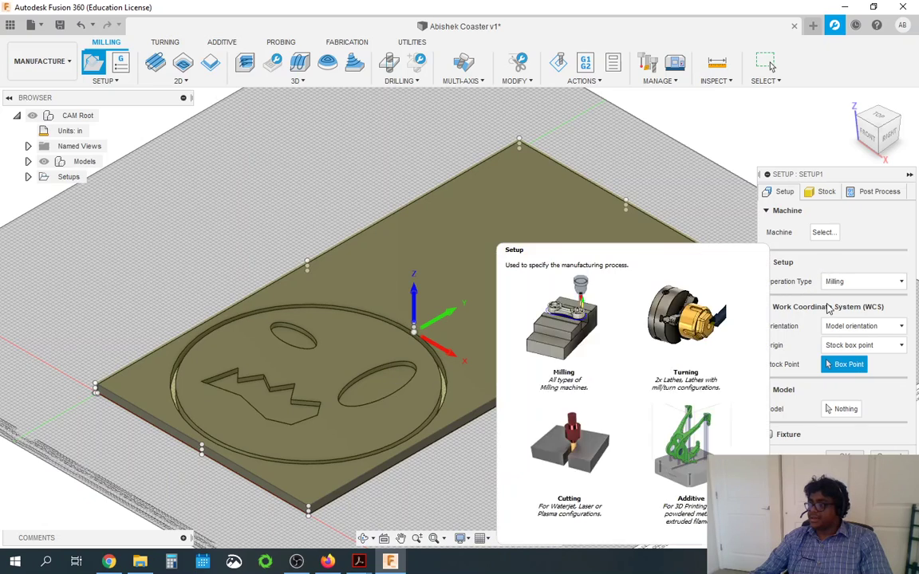
Step: Choose the rectangular plate body around the coaster disc as the setup's model
left_click(834, 411)
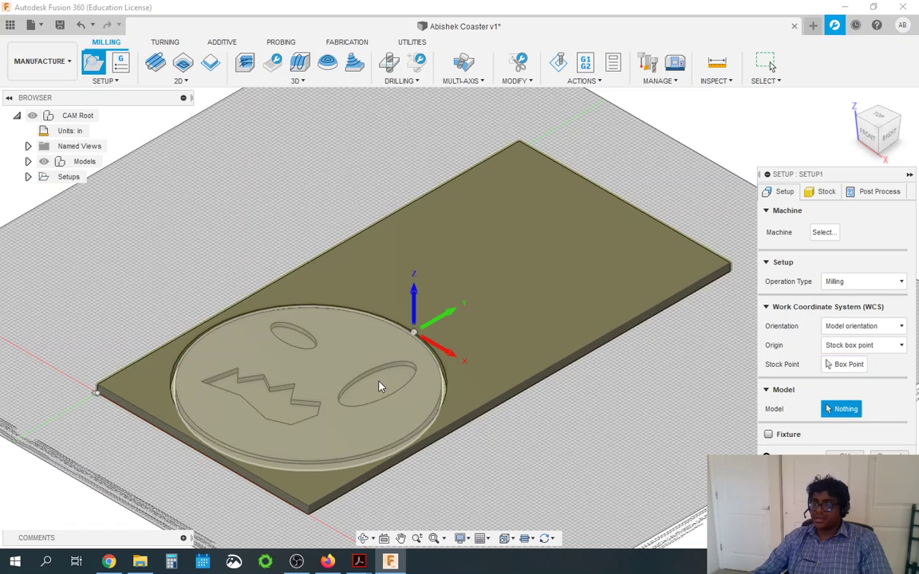
left_click(377, 418)
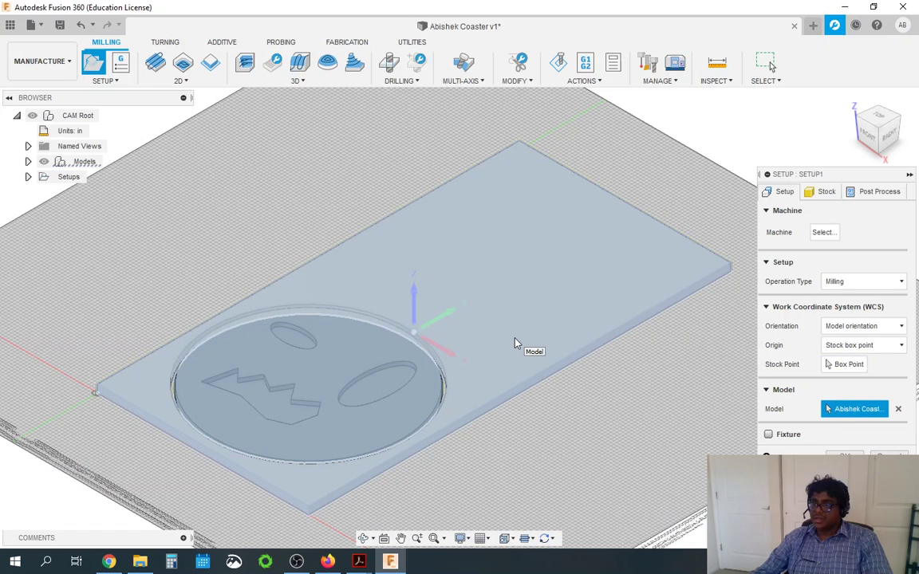
left_click(524, 342)
left_click(488, 294)
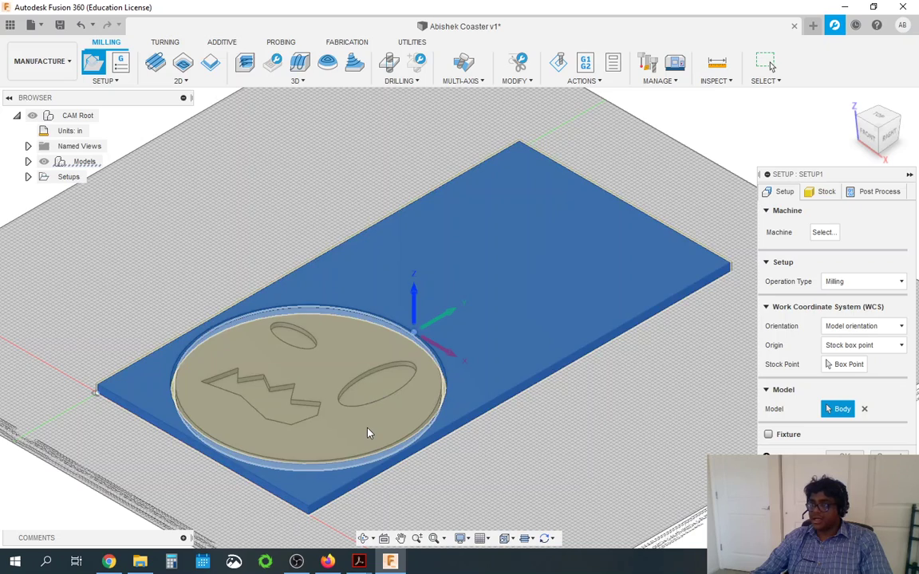
Step: Add the coaster disc body to the setup's model, then set the stock side and top offsets to 0 and finish the setup
left_click(318, 380)
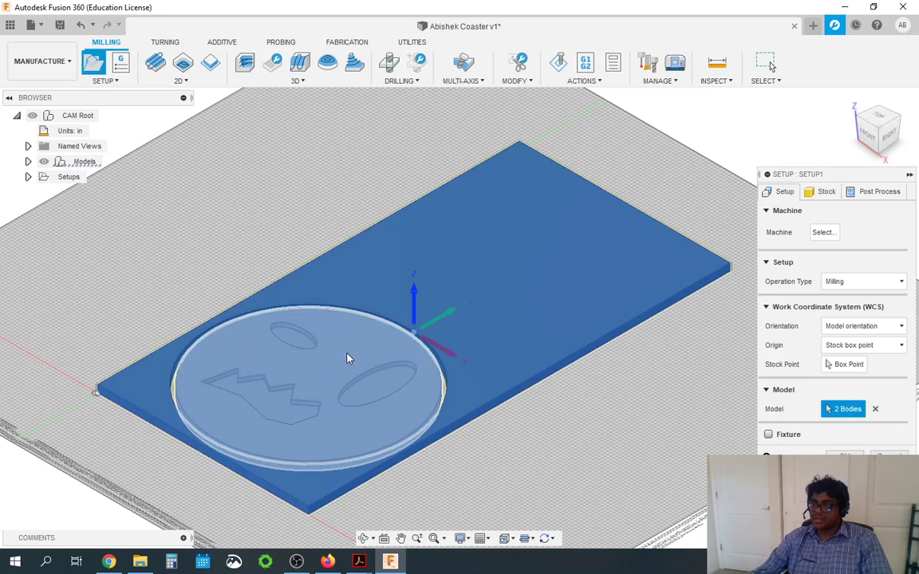
left_click(826, 193)
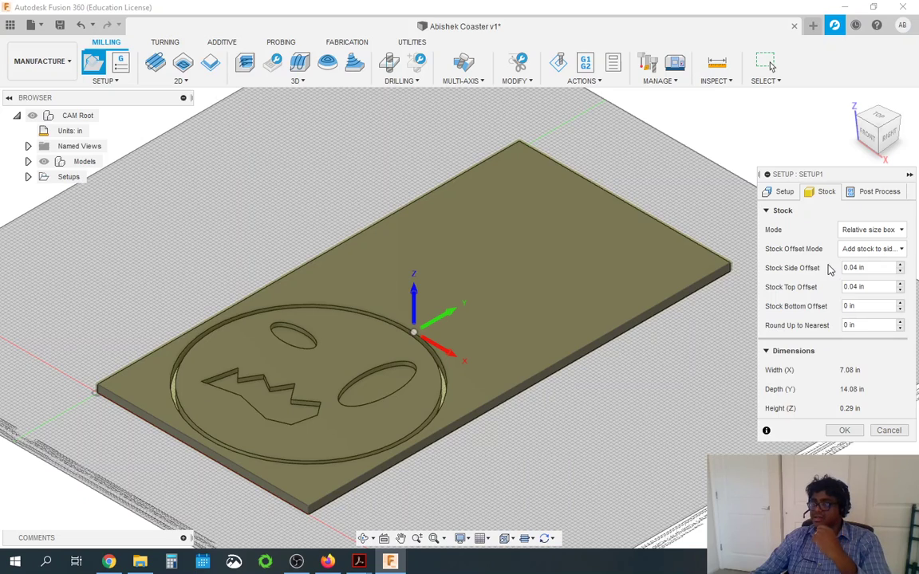
left_click(876, 267)
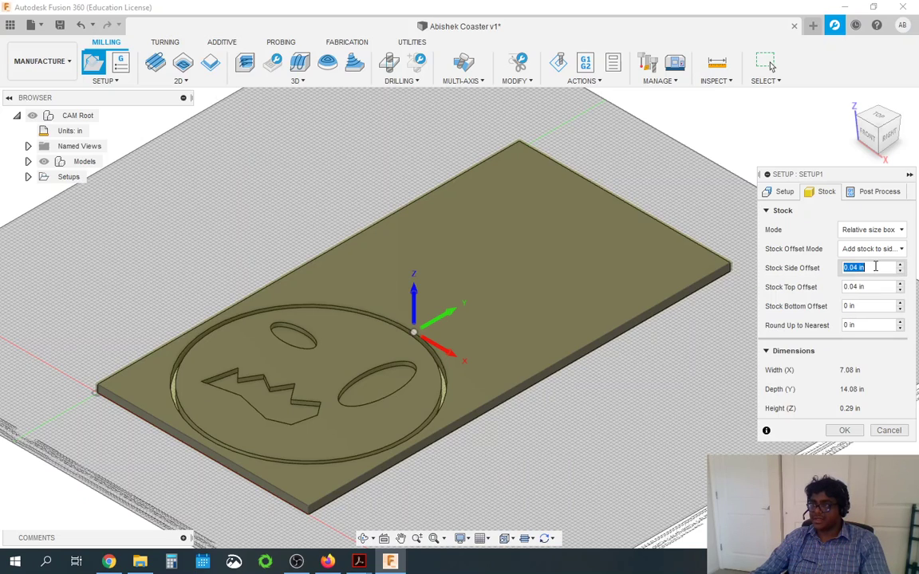
type("0")
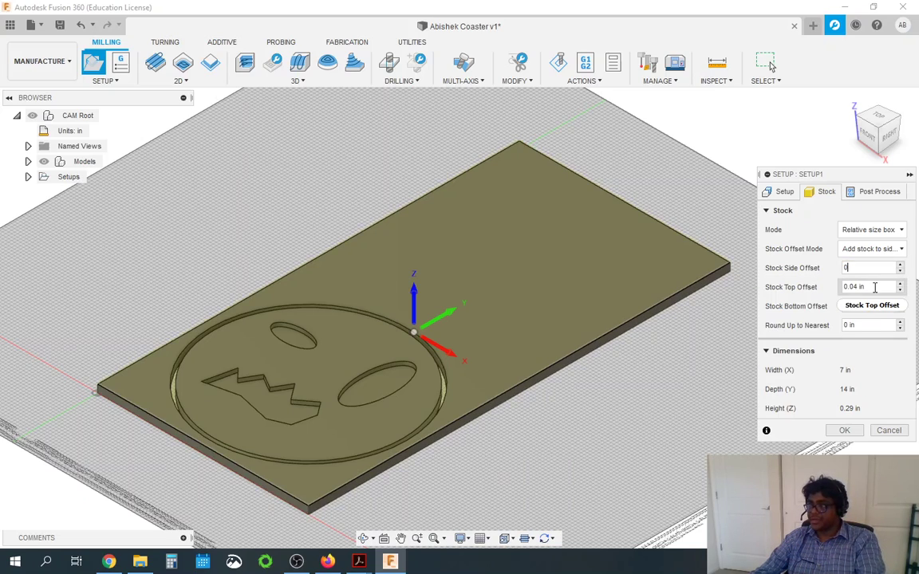
left_click(875, 287)
type("0")
key("Return")
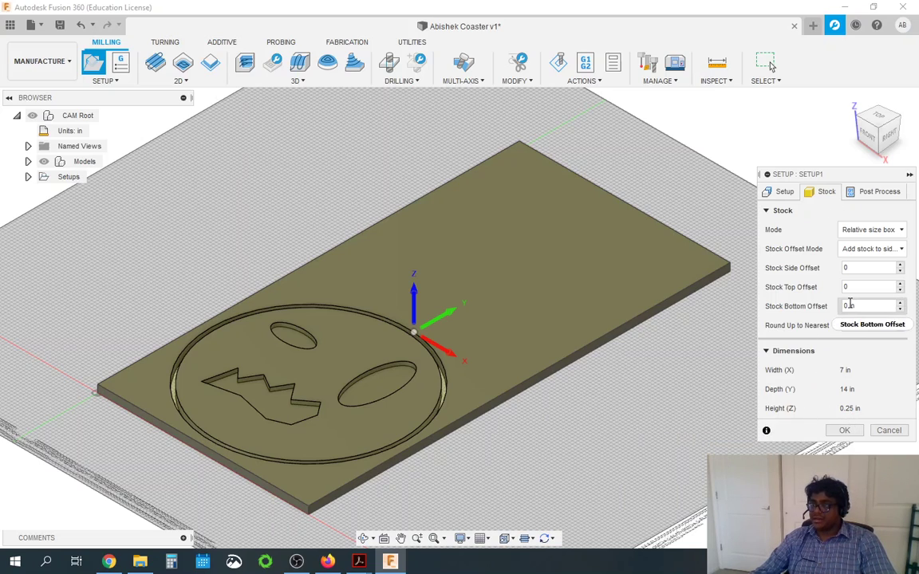
left_click(844, 432)
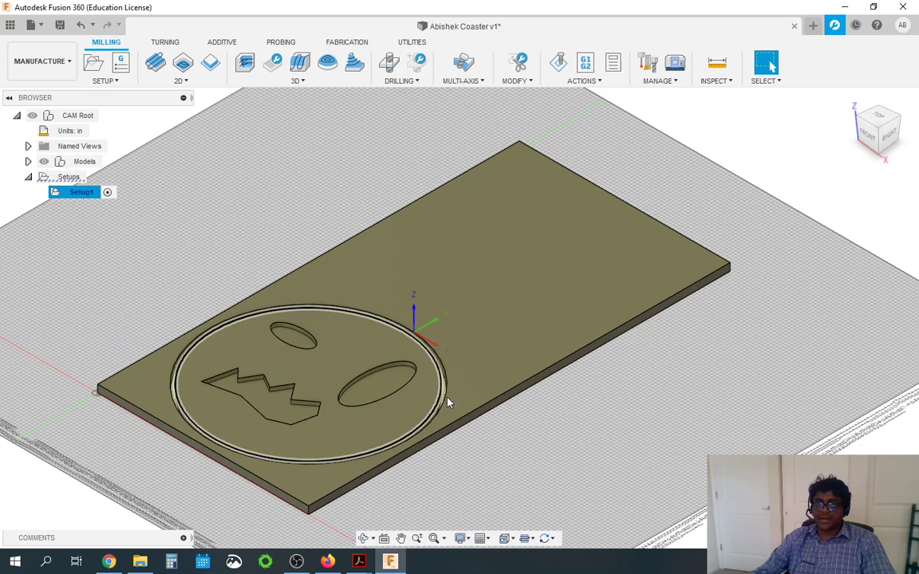
Step: Start a 2D Pocket operation and assign the first Amana Tool 46200 1/8" down-cut router bit found in the tool library
scroll(552, 367, "down", 2)
scroll(303, 367, "up", 4)
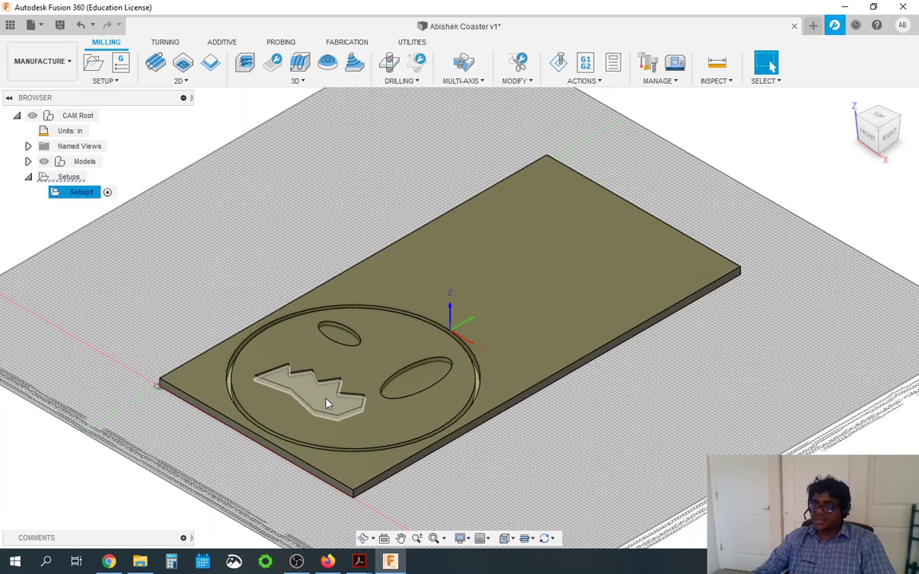
scroll(592, 409, "up", 1)
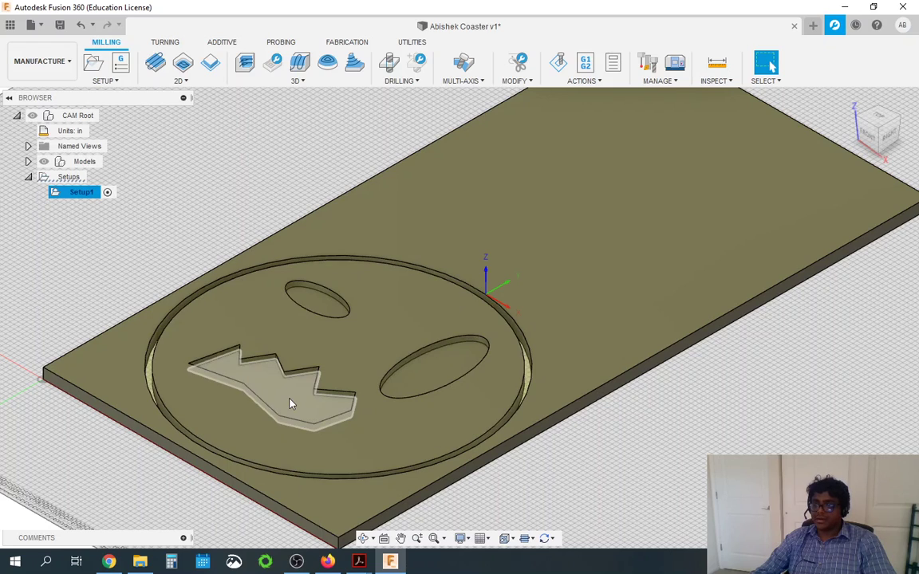
scroll(540, 468, "down", 2)
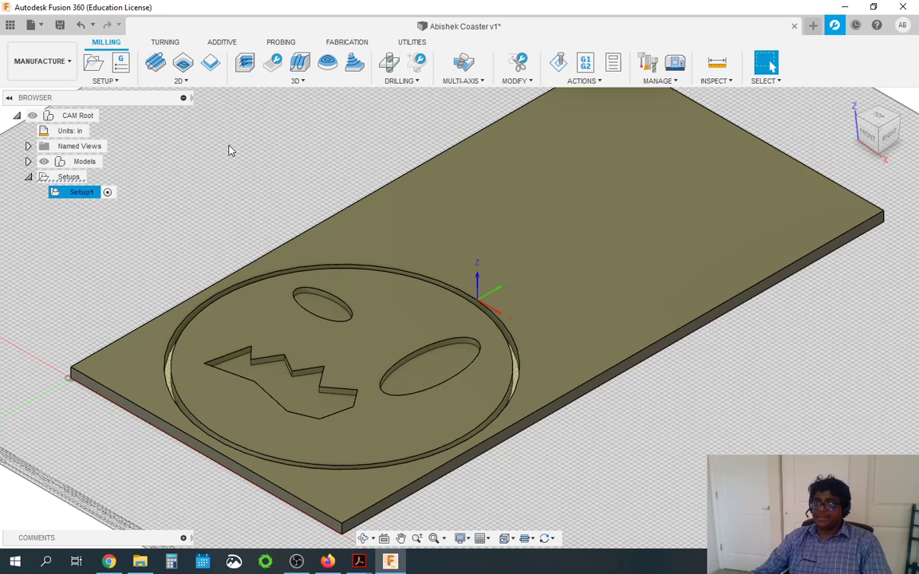
left_click(188, 82)
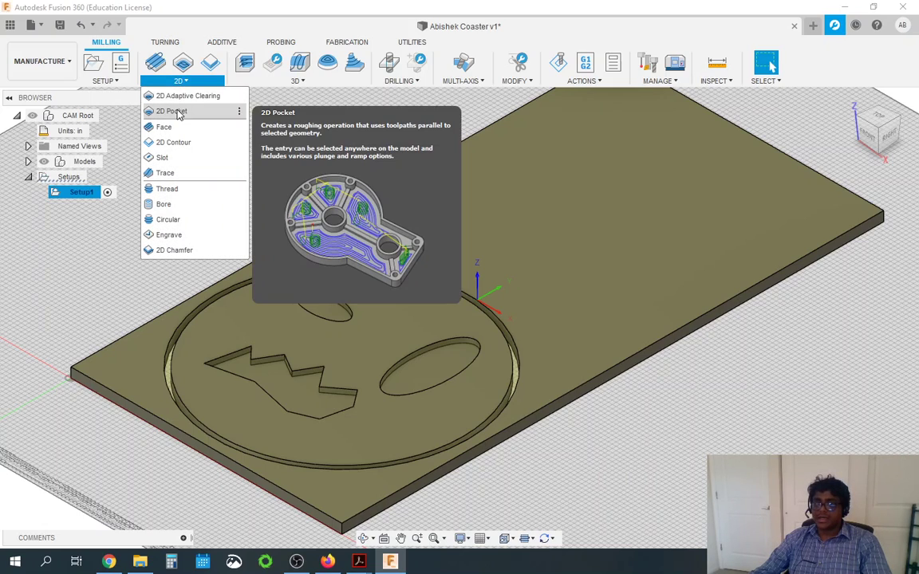
left_click(175, 113)
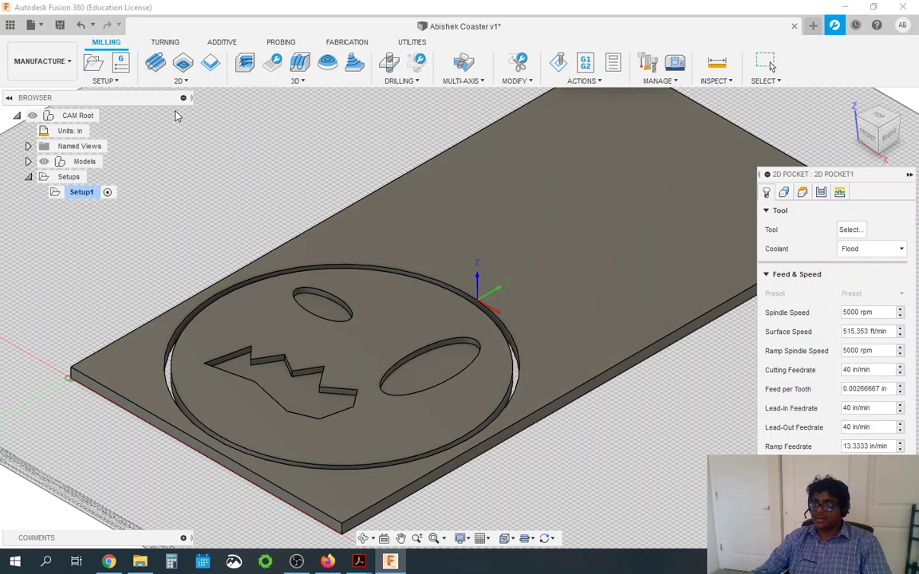
left_click(850, 230)
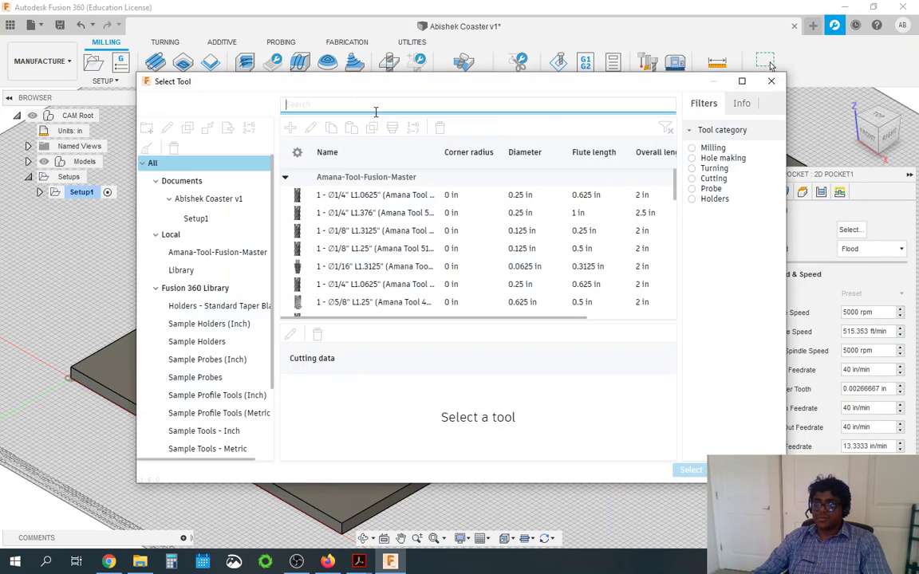
type("46200")
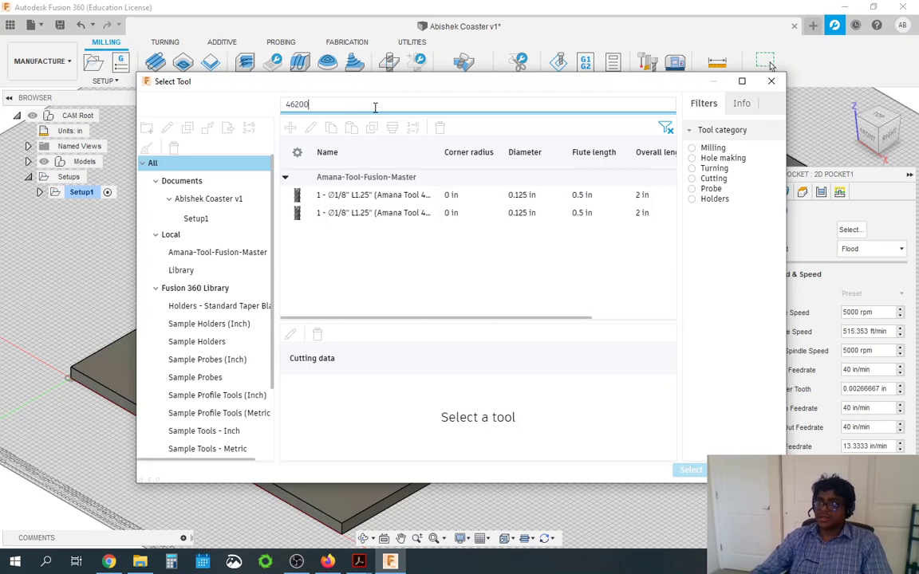
left_click(392, 196)
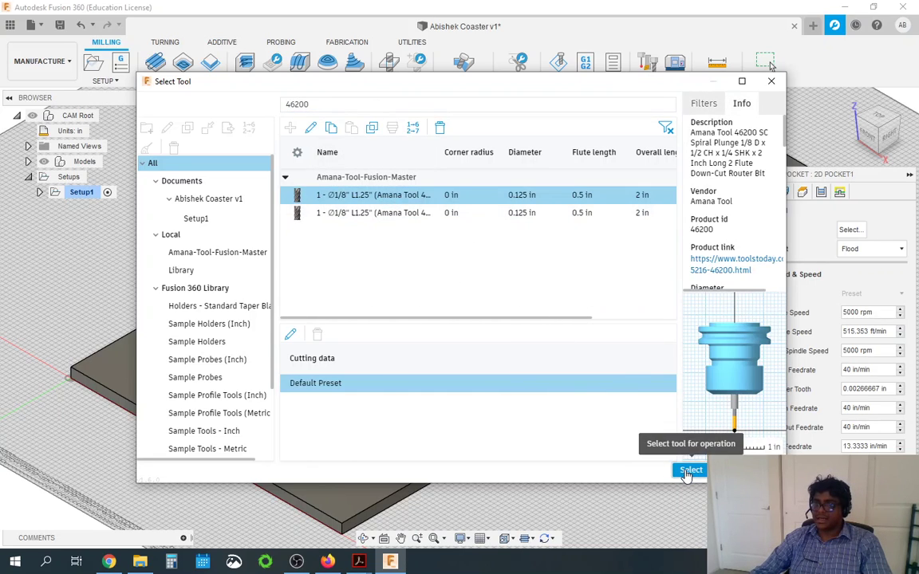
left_click(690, 471)
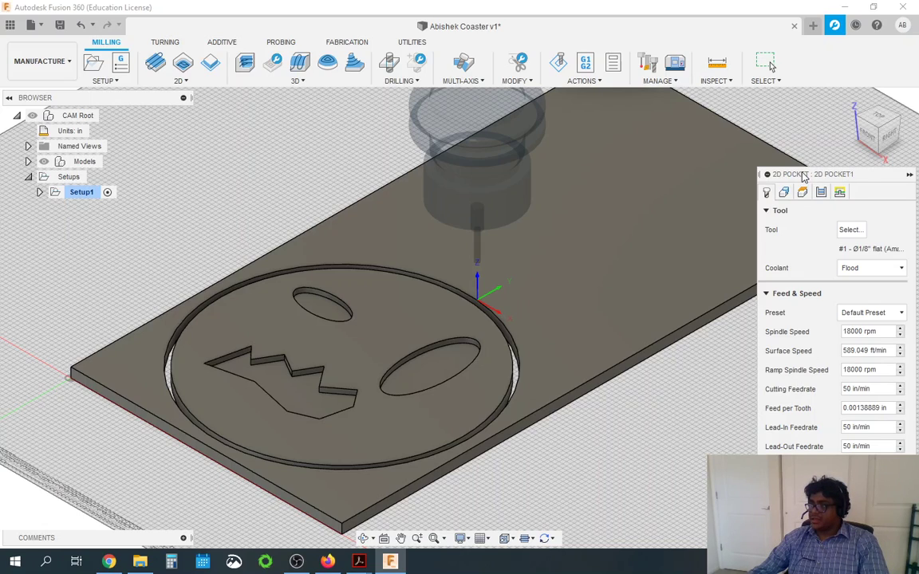
Step: Set the pocket operation's cutting feedrate to 80 in/min
left_click_drag(808, 177, 764, 143)
left_click(806, 355)
left_click(802, 356)
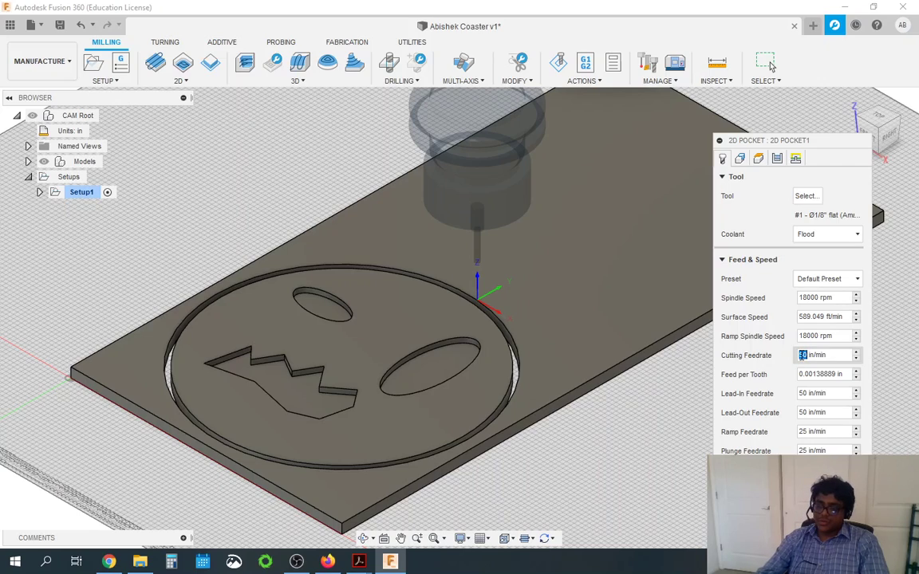
type("80")
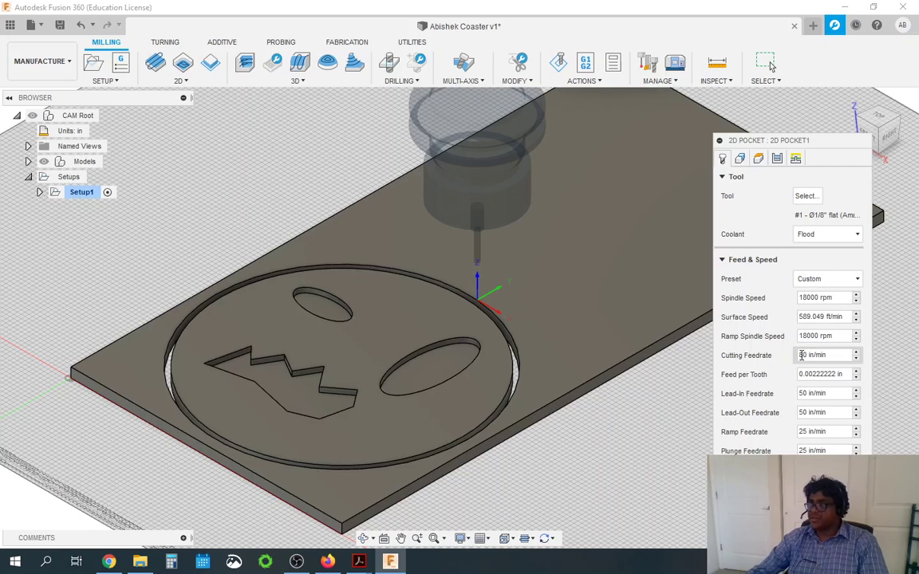
Step: Choose the floors of the two oval eyes and the jagged mouth as the pocket geometry
left_click(740, 159)
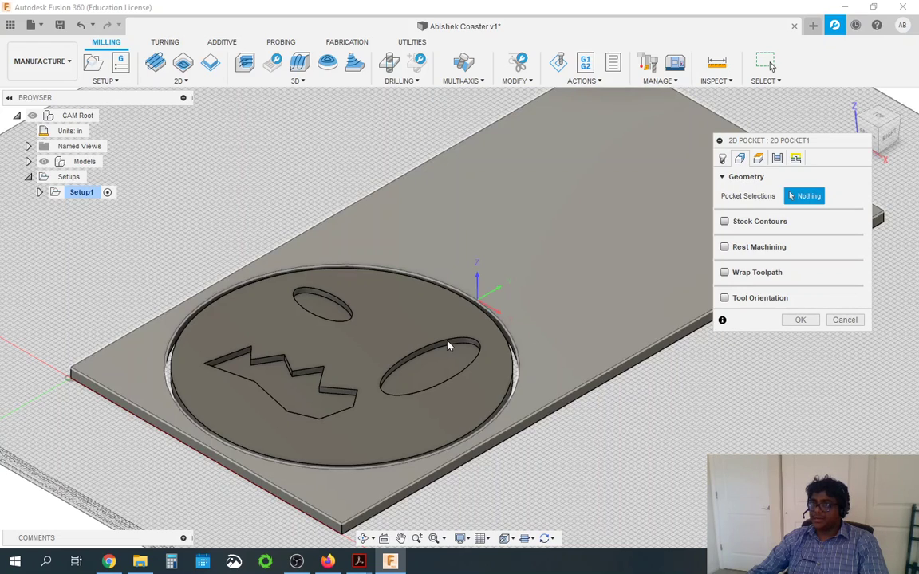
scroll(292, 307, "up", 5)
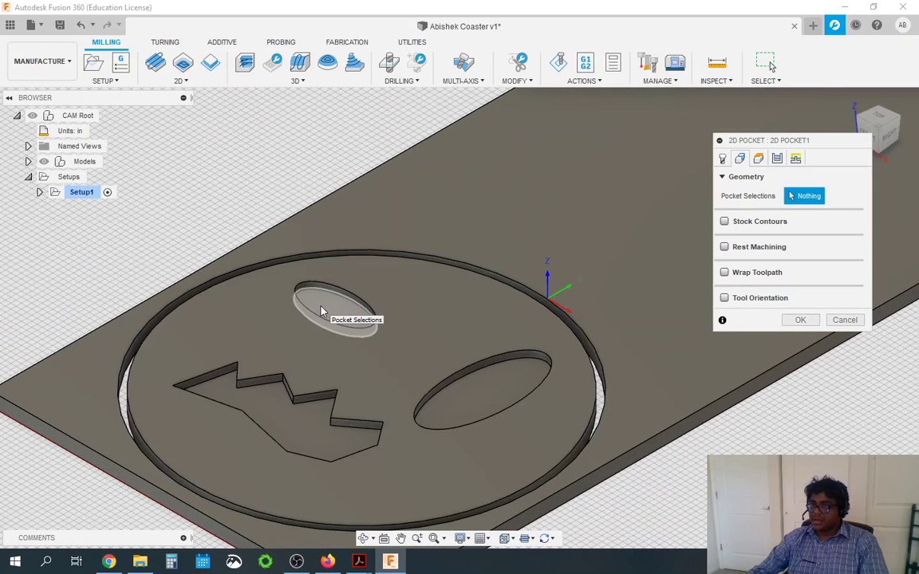
middle_click_drag(442, 302, 430, 356, "shift")
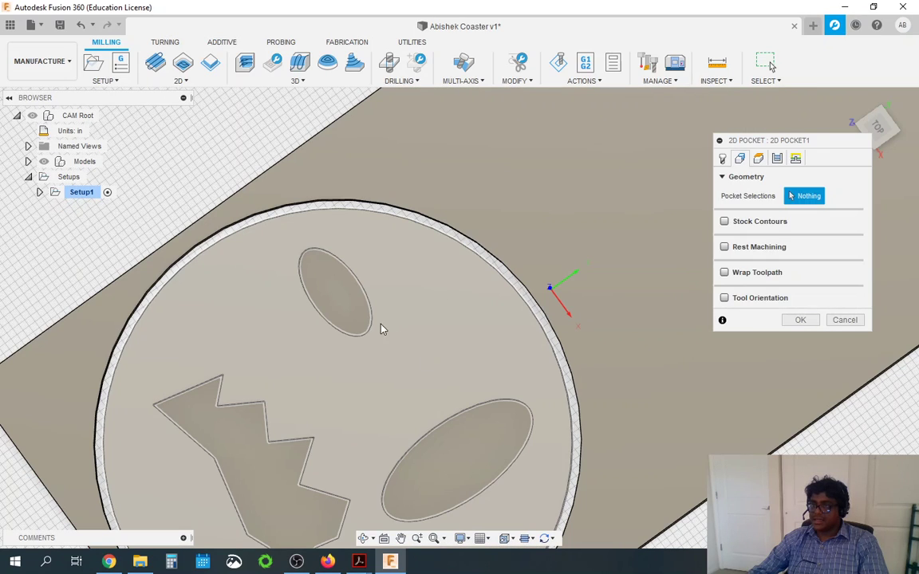
left_click(341, 308)
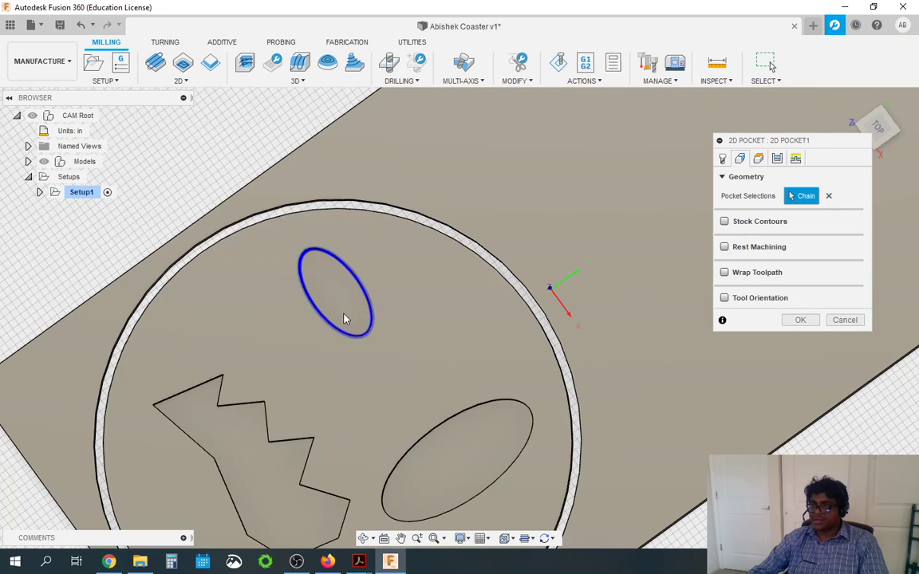
left_click(461, 476)
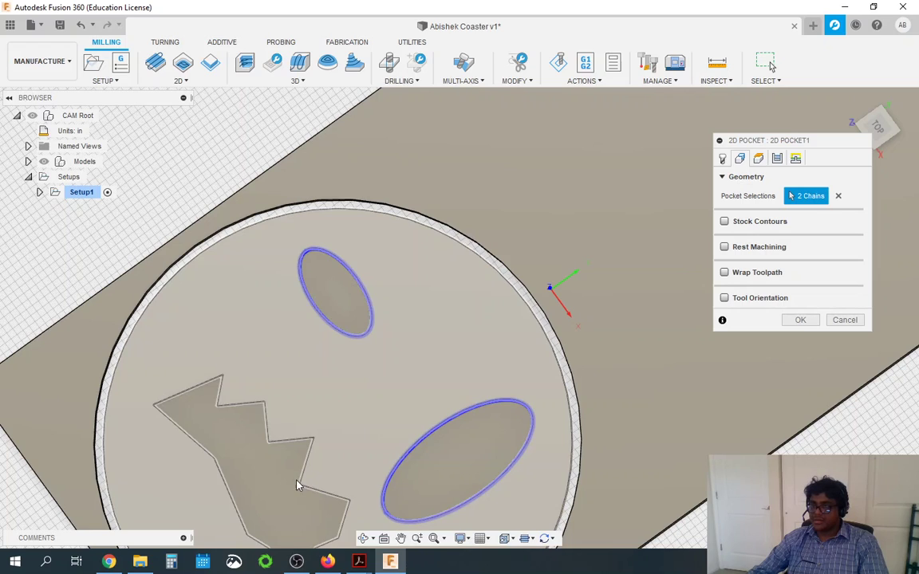
left_click(270, 483)
scroll(387, 369, "down", 3)
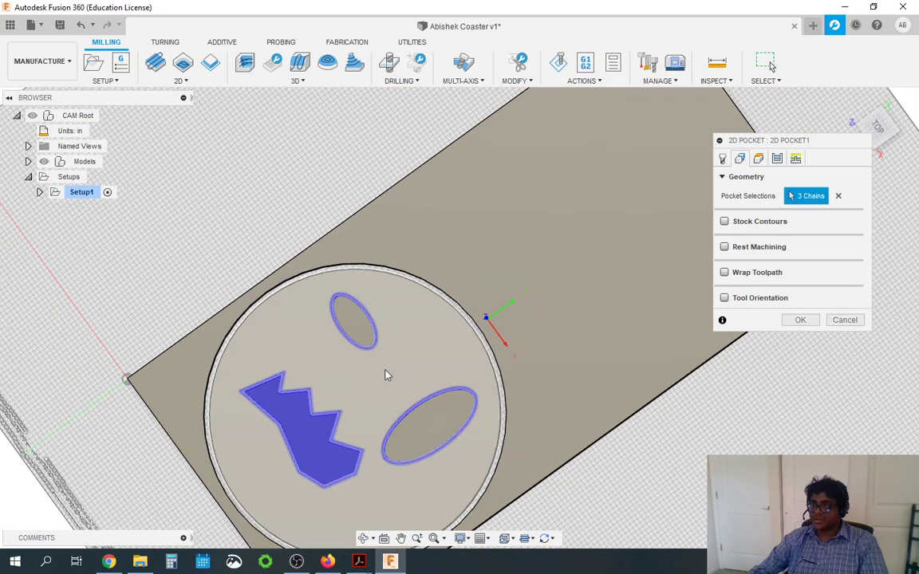
mouse_move(587, 399)
middle_mouse_down("shift")
mouse_move(604, 351)
mouse_move(589, 384)
middle_mouse_up("shift")
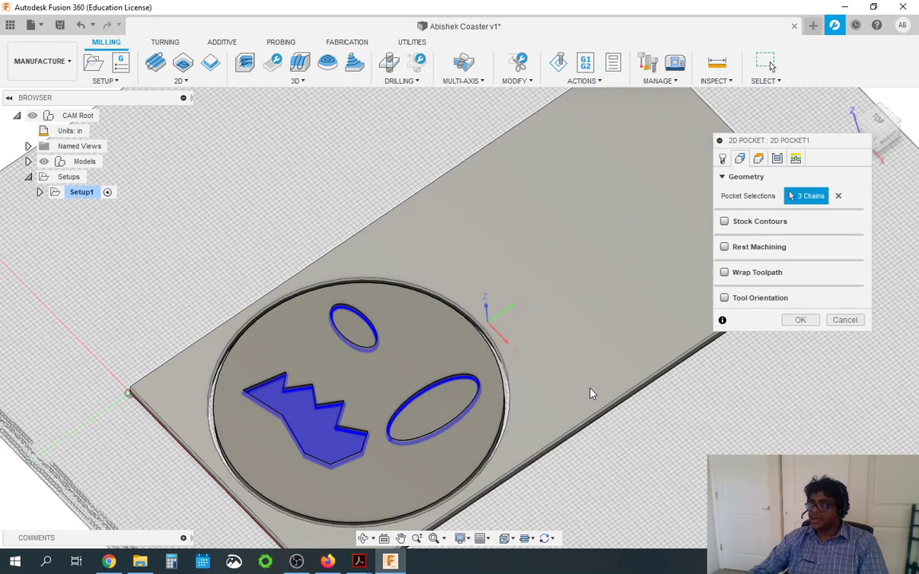
Step: Check the pocket operation's heights and turn off Stock to Leave in its pass settings
left_click(759, 159)
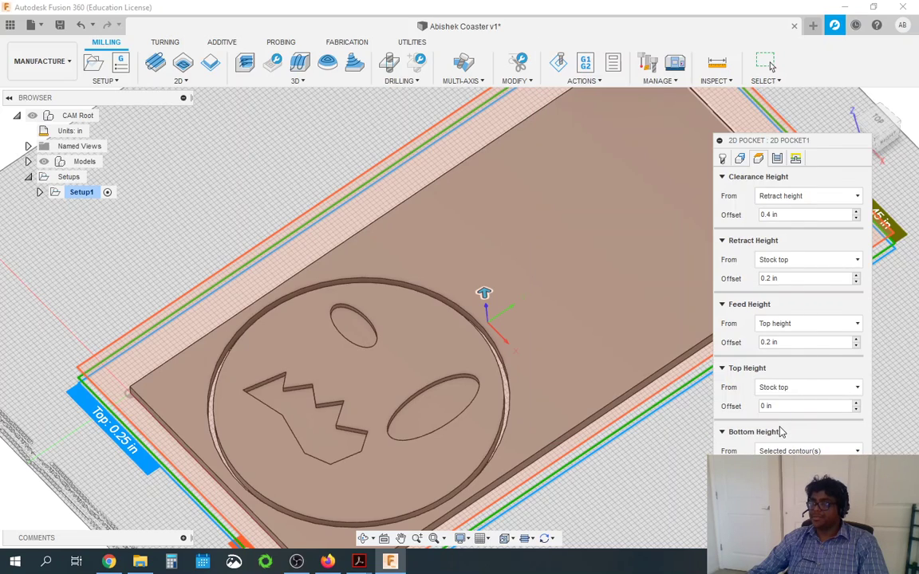
left_click(777, 160)
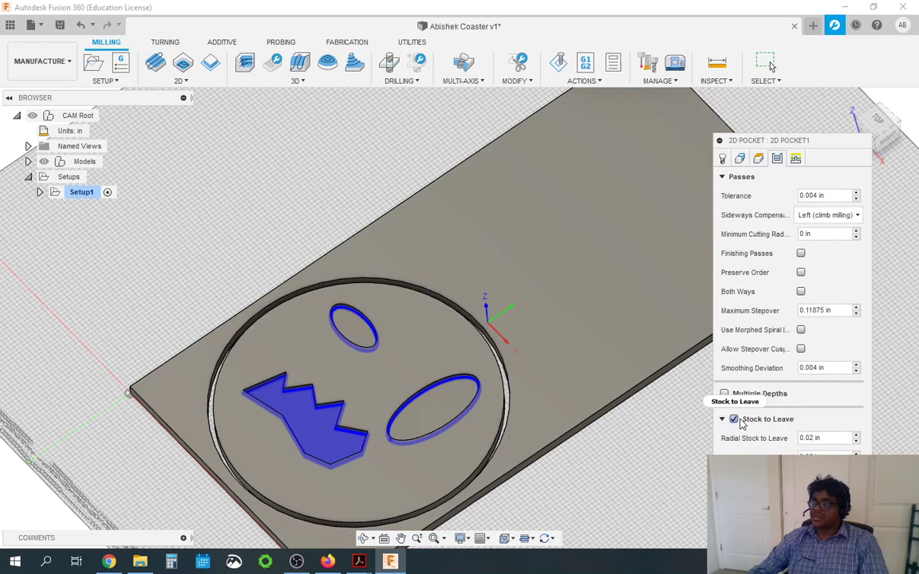
mouse_move(740, 428)
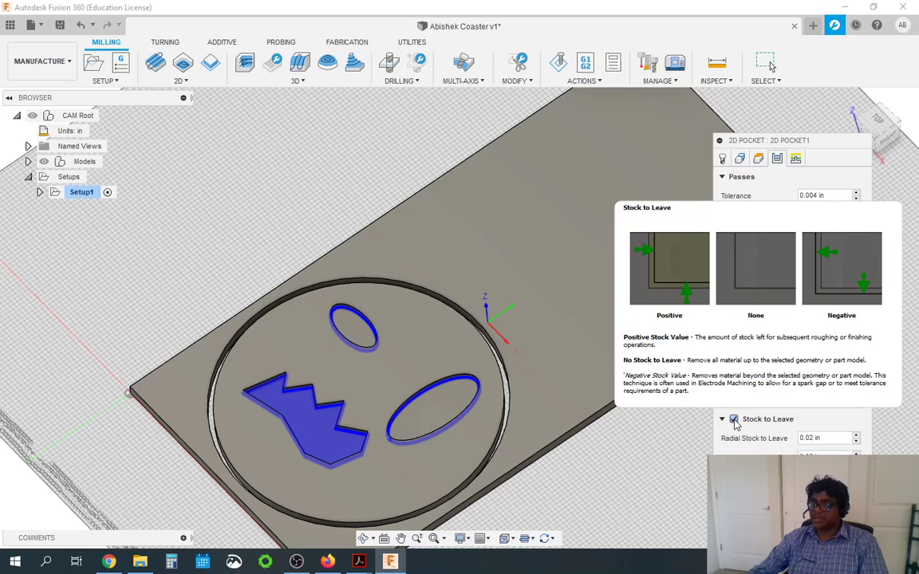
left_click(734, 419)
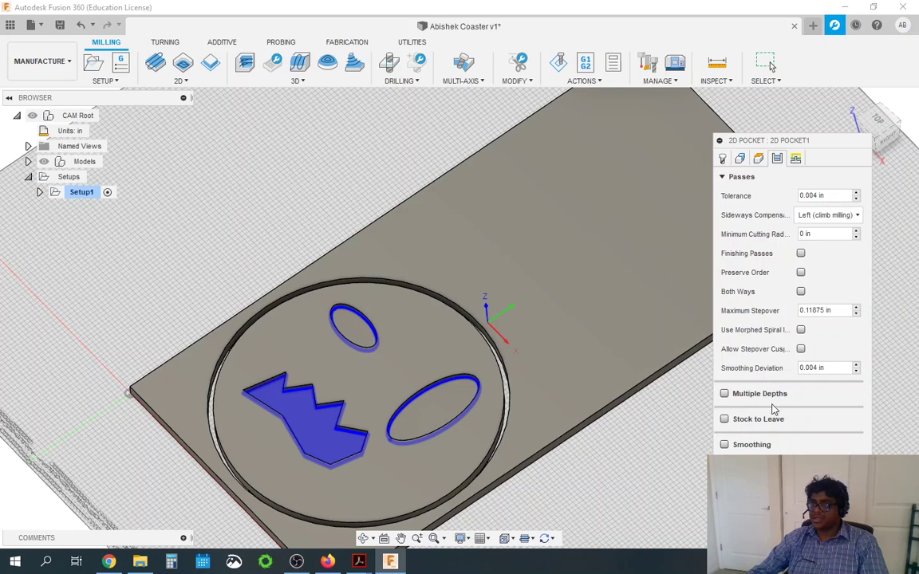
Step: Enable Multiple Depths with a maximum roughing stepdown of 0.125 in and generate the pocket toolpath
left_click(723, 178)
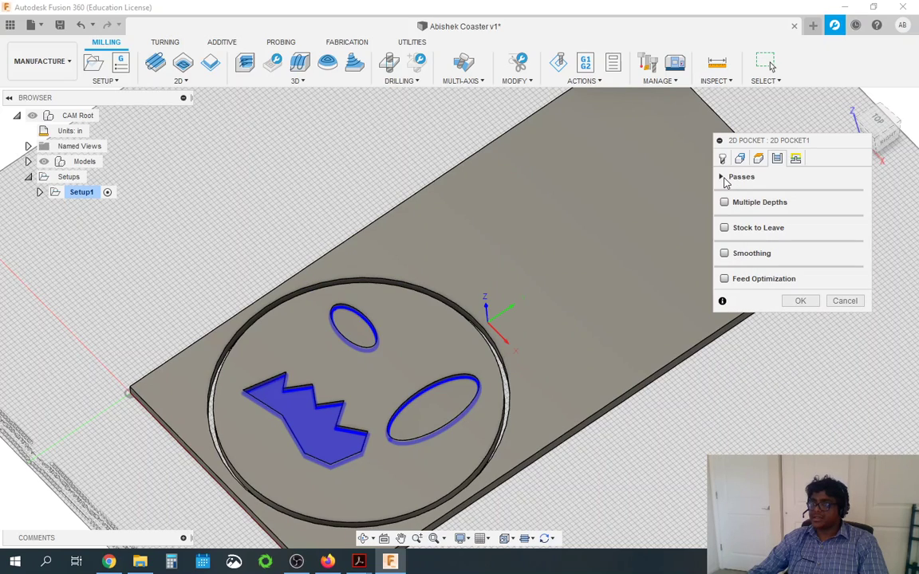
left_click(724, 204)
left_click(840, 221)
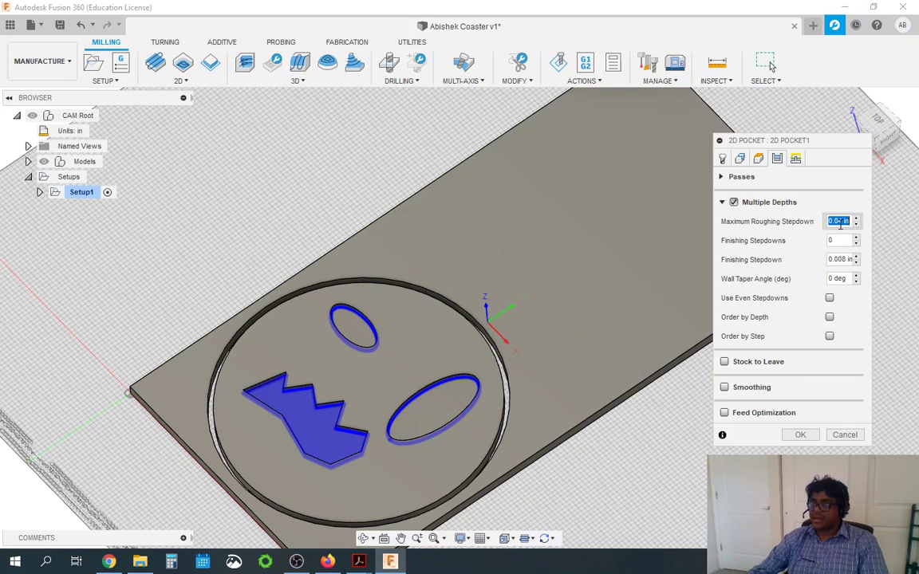
type("0.125")
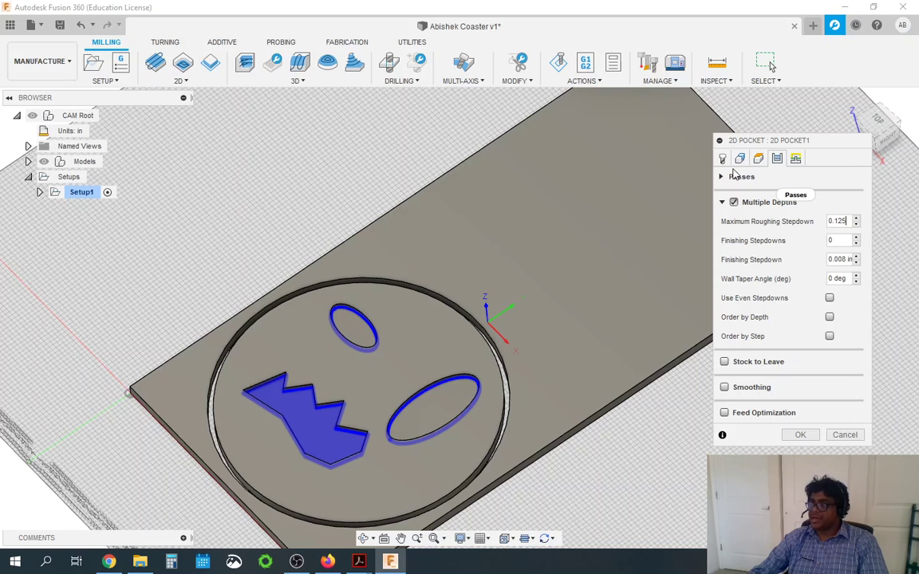
left_click(798, 437)
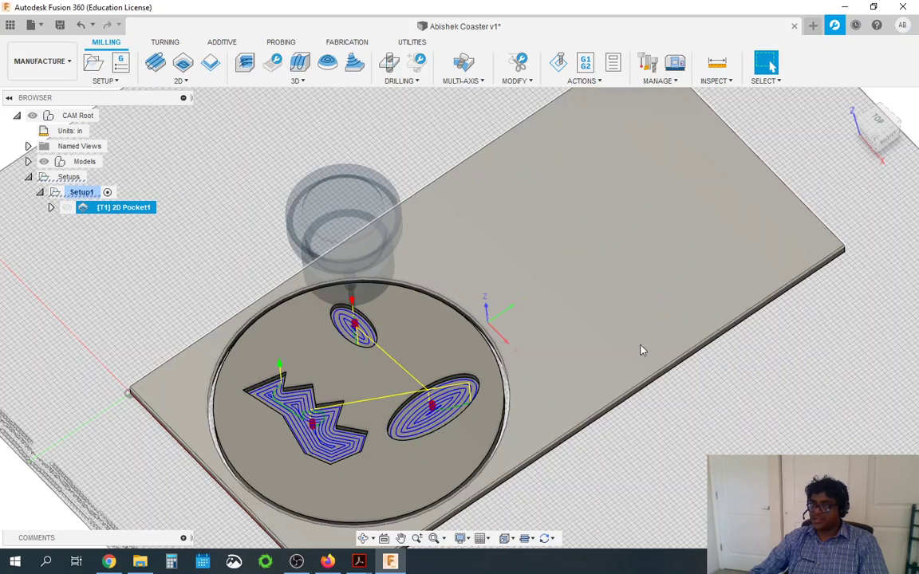
Step: Examine the generated pocket toolpaths in the eyes and mouth from several angles
scroll(396, 340, "up", 2)
scroll(357, 314, "up", 3)
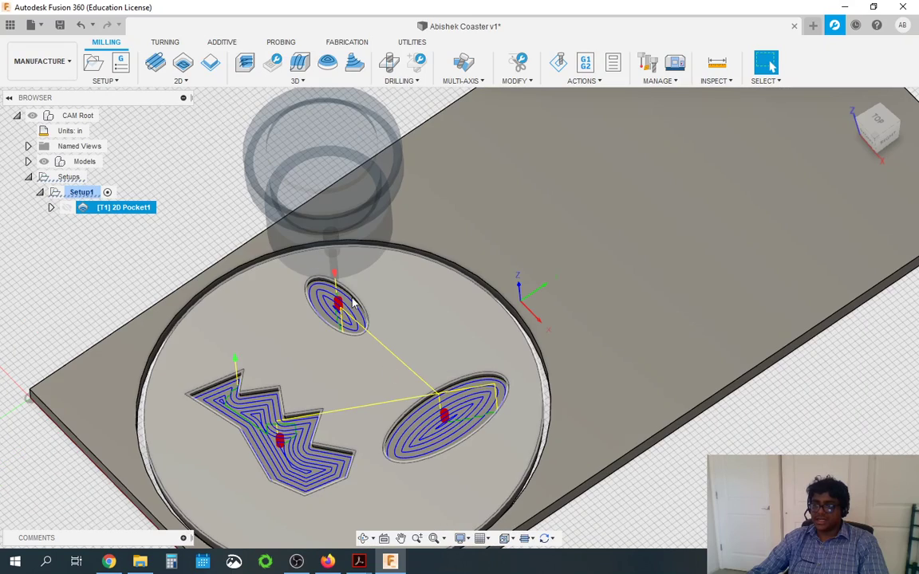
scroll(357, 314, "up", 2)
mouse_move(505, 354)
middle_mouse_down("shift")
mouse_move(509, 302)
mouse_move(572, 347)
mouse_move(496, 356)
middle_mouse_up("shift")
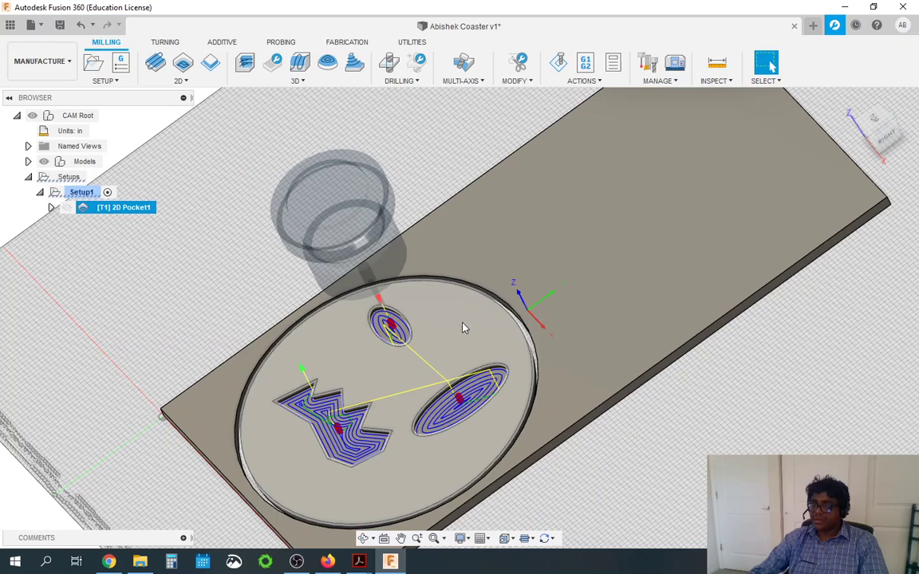
mouse_move(466, 327)
middle_mouse_down("shift")
mouse_move(449, 339)
mouse_move(474, 330)
mouse_move(462, 322)
middle_mouse_up("shift")
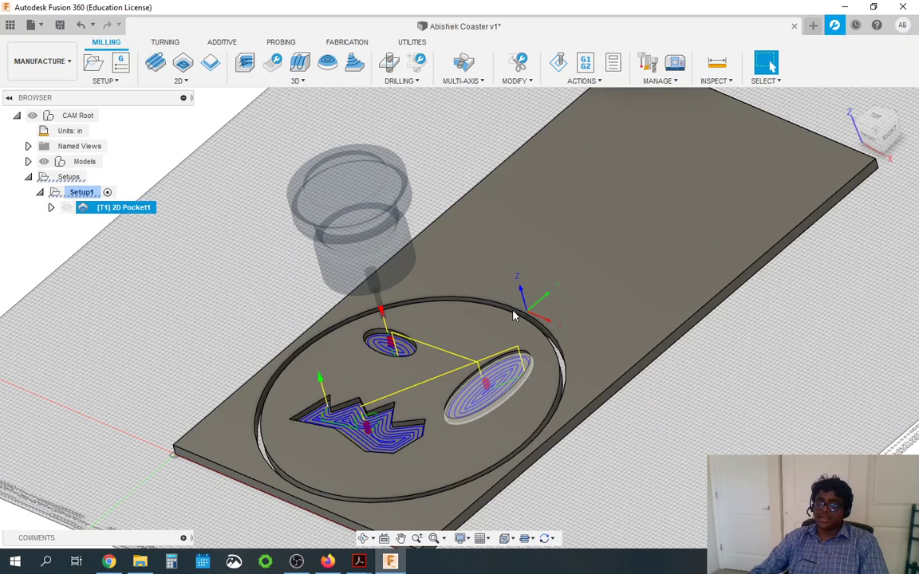
Step: Start a 2D Contour operation and choose the round coaster's bottom outer edge, inside the ring gap, as its contour
left_click(212, 64)
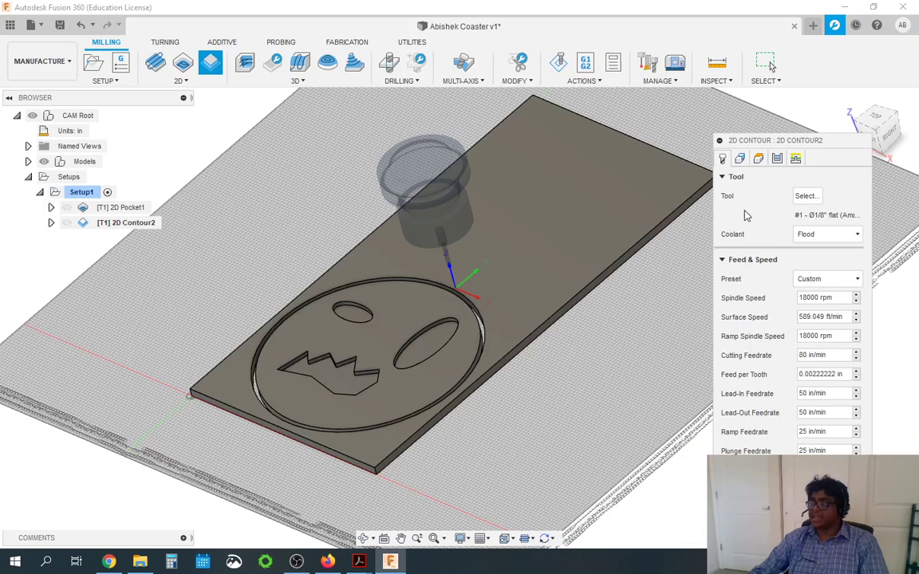
left_click(741, 162)
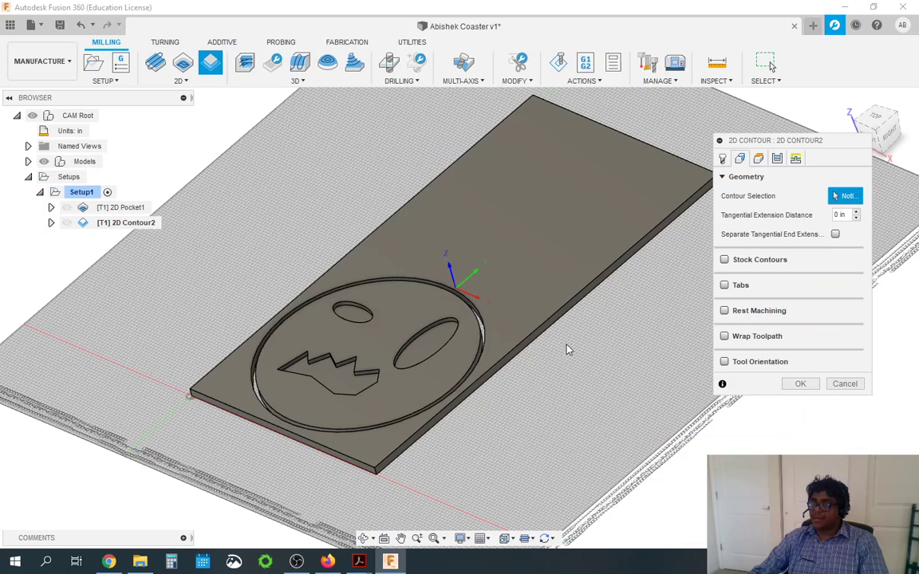
scroll(502, 380, "up", 10)
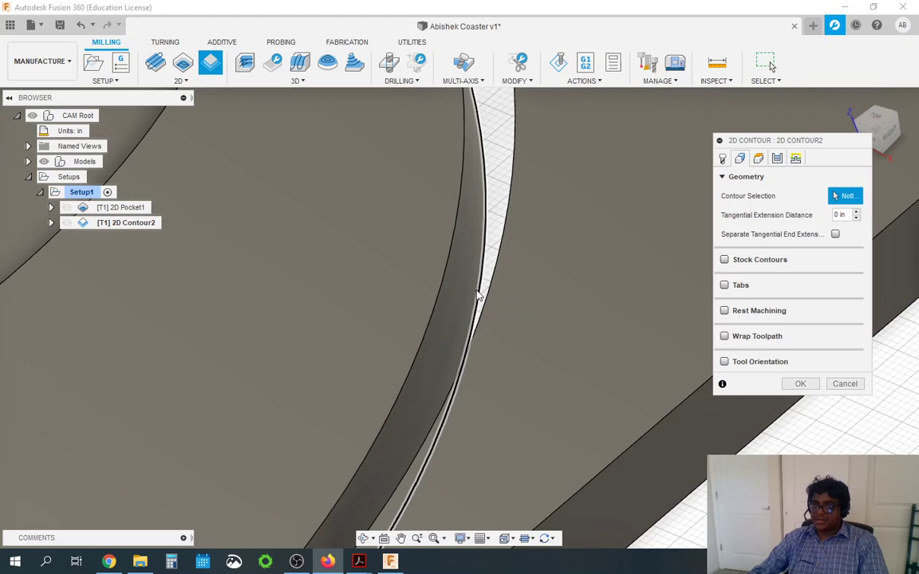
scroll(479, 295, "up", 2)
left_click(490, 233)
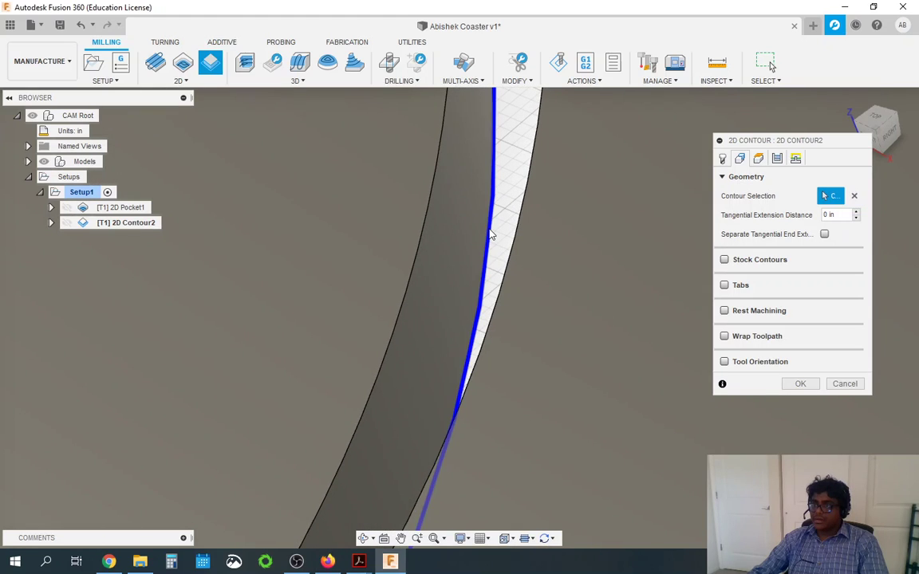
scroll(491, 235, "down", 5)
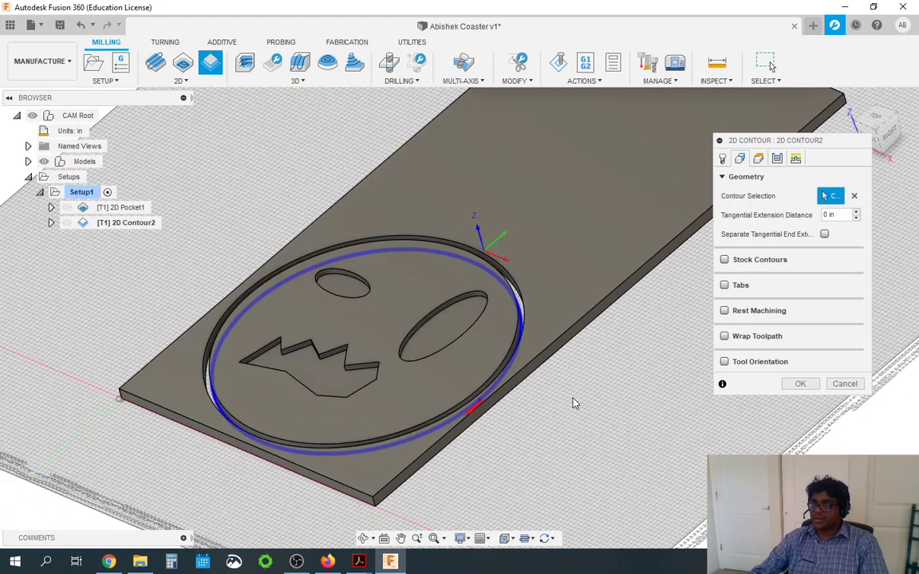
middle_click_drag(572, 403, 585, 467, "shift")
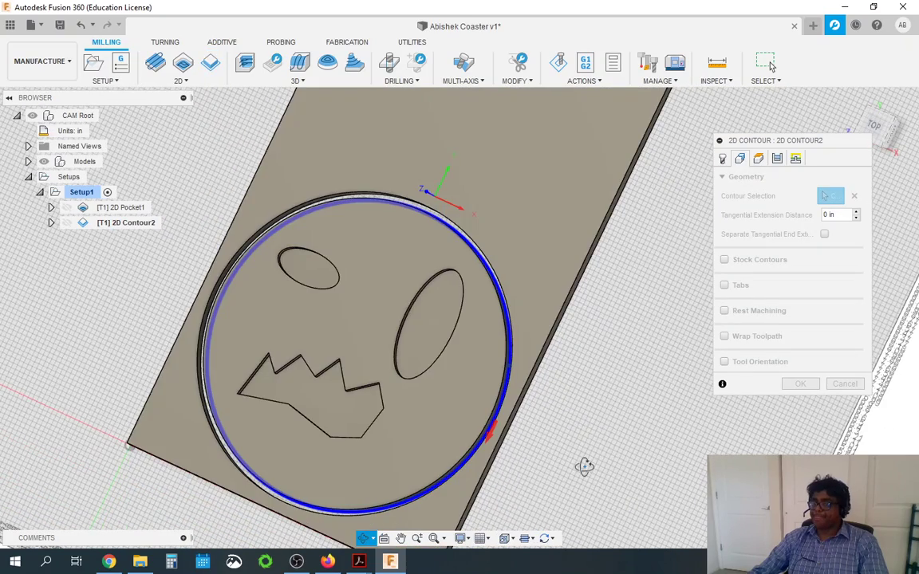
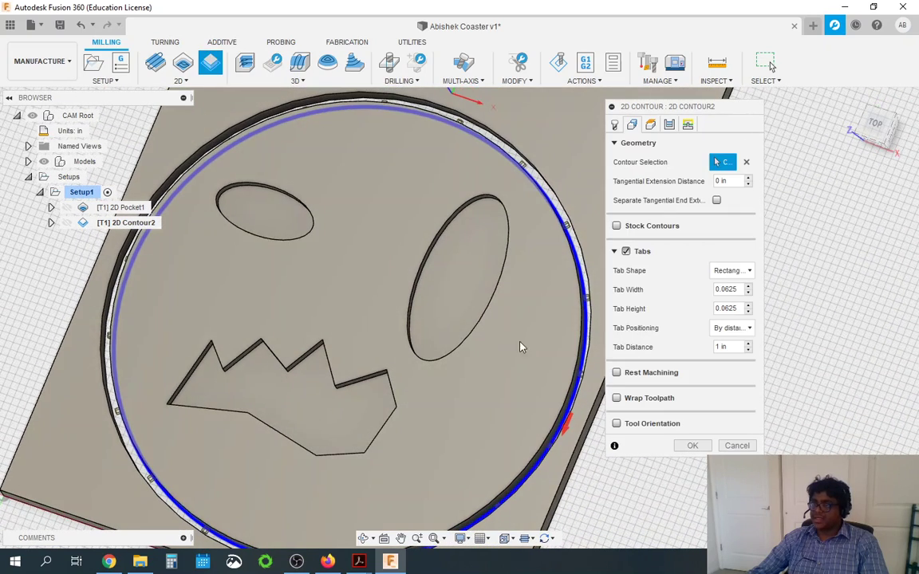
Step: Set the contour's tab distance to 3 in and inspect one of the tabs in the ring gap up close
double_click(734, 346)
triple_click(731, 347)
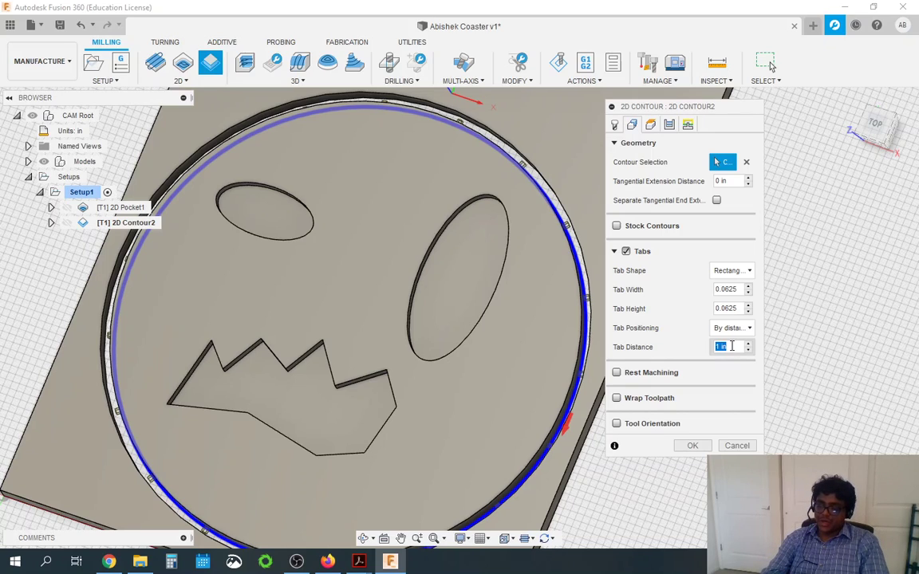
type("3")
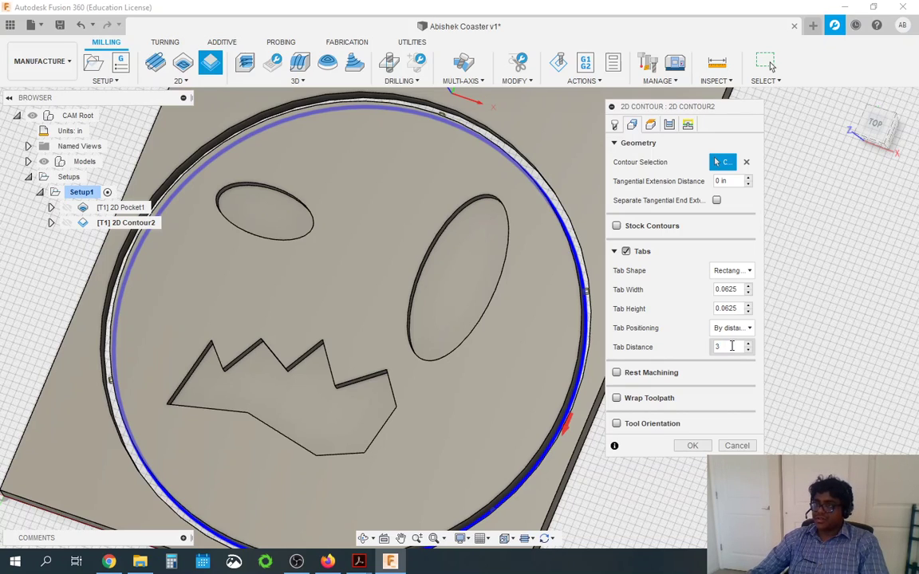
scroll(434, 252, "down", 3)
mouse_move(471, 394)
middle_mouse_down("shift")
mouse_move(462, 389)
mouse_move(468, 399)
mouse_move(513, 390)
mouse_move(478, 385)
middle_mouse_up("shift")
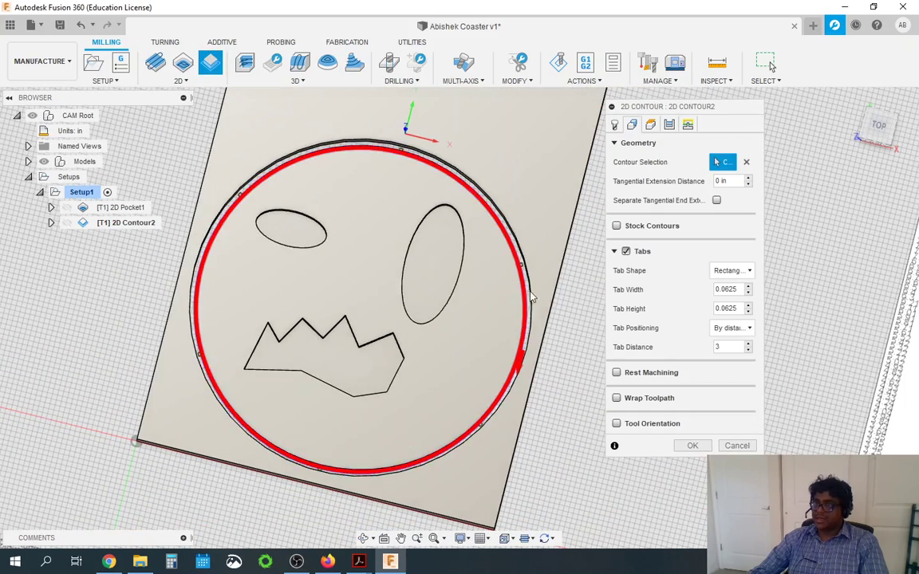
scroll(533, 271, "up", 4)
scroll(487, 279, "up", 5)
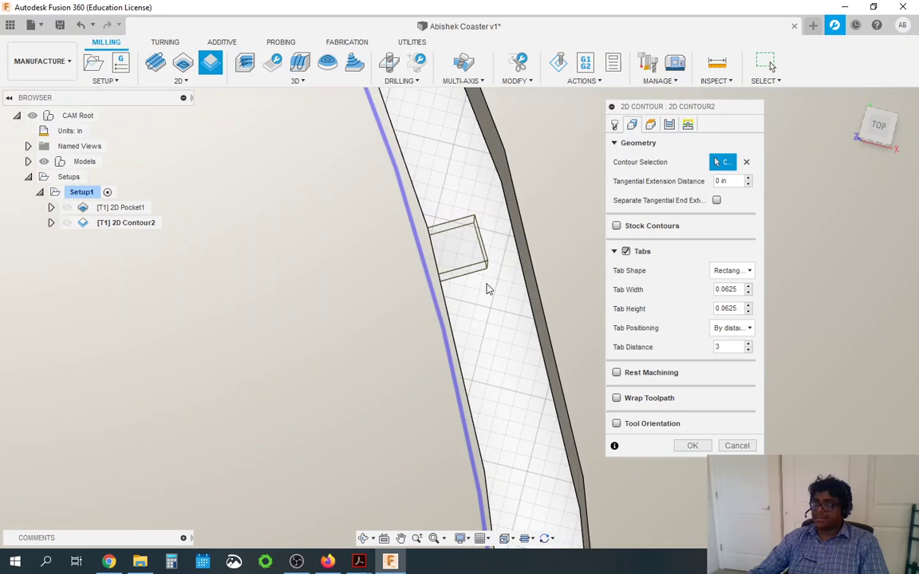
scroll(484, 278, "down", 8)
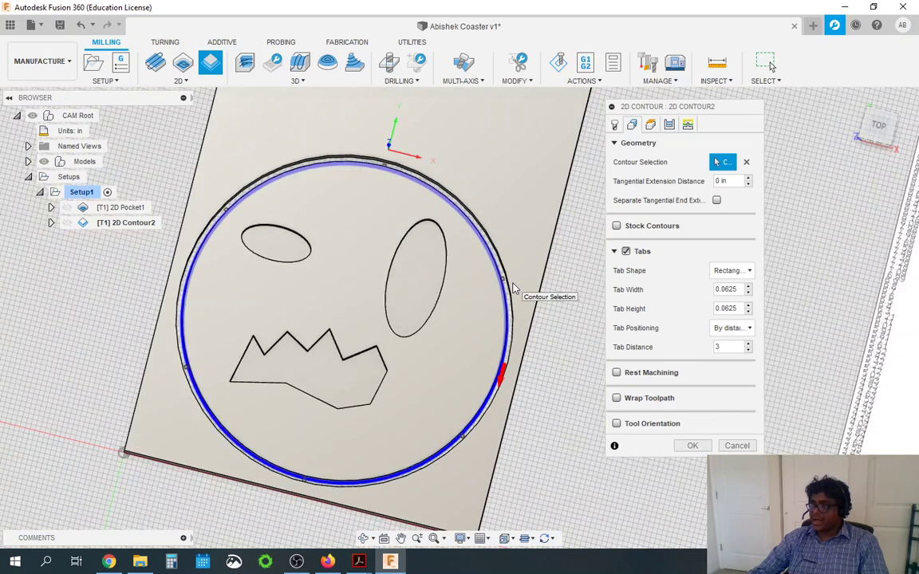
Step: Set the tab height to 0.125 in and check the tab placement around the coaster's outline
double_click(732, 309)
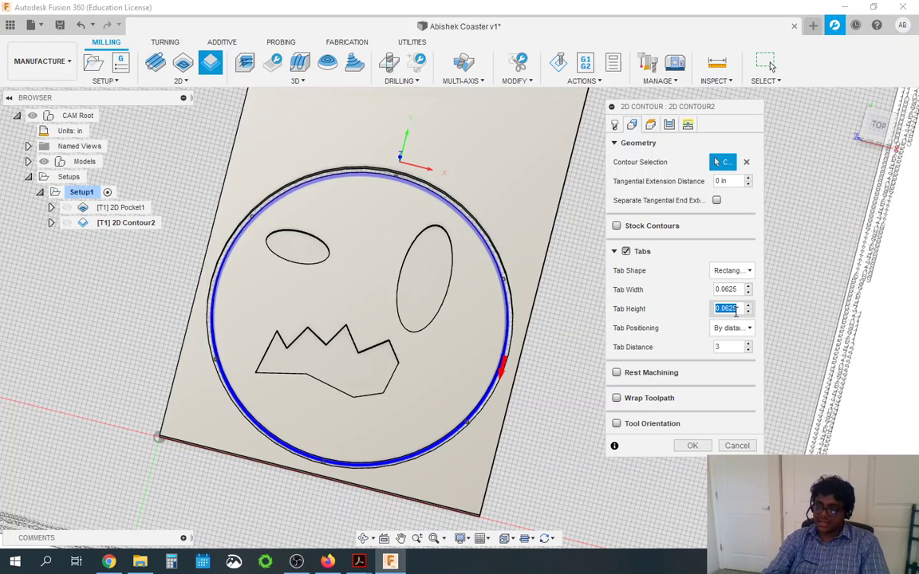
type("0.125")
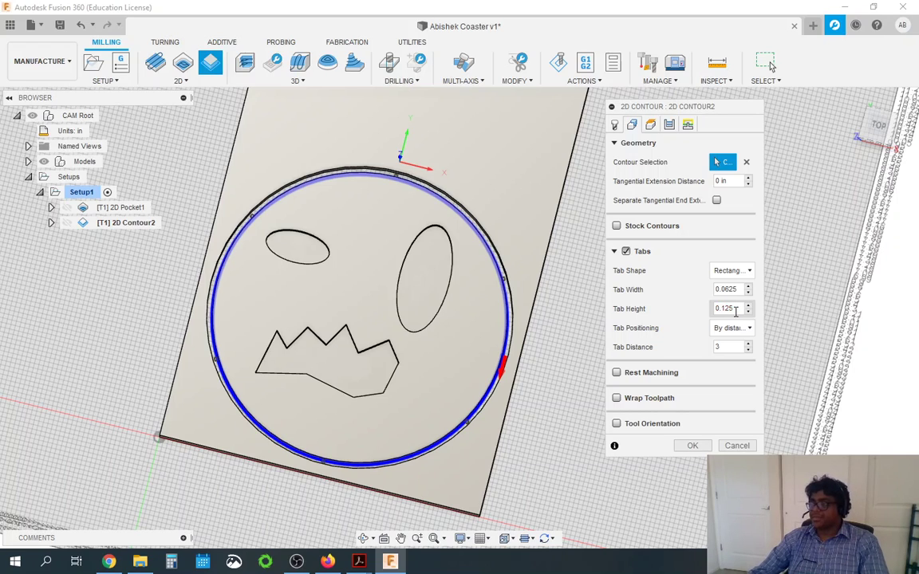
scroll(501, 271, "up", 5)
scroll(519, 239, "down", 6)
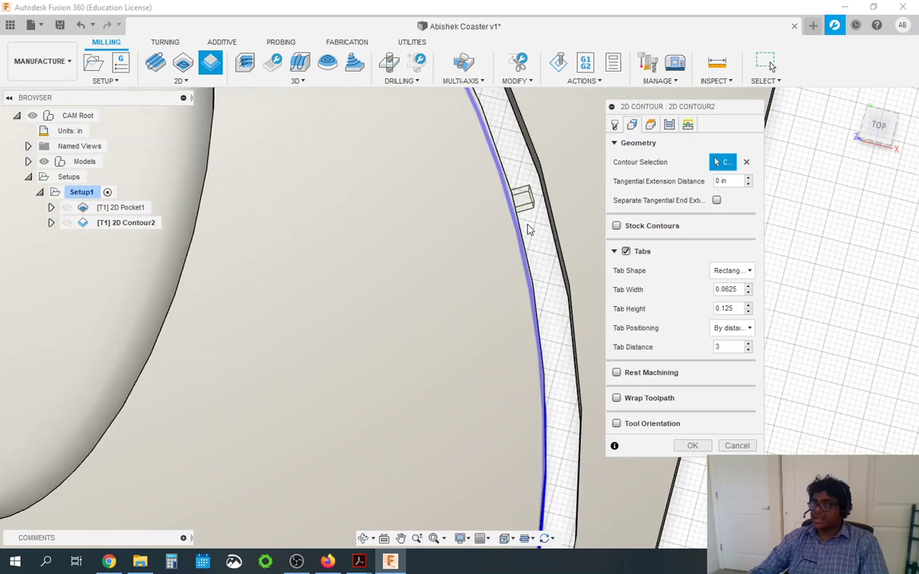
scroll(551, 279, "down", 2)
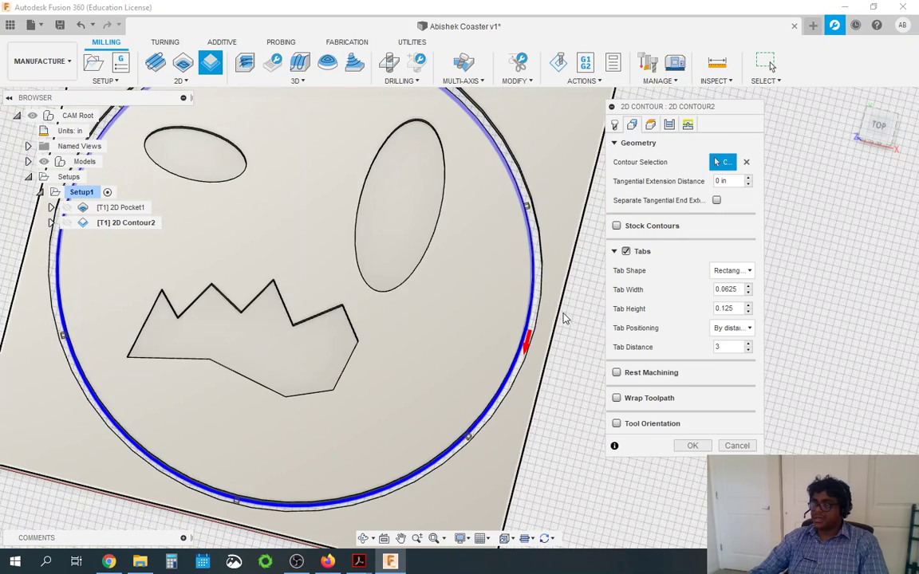
mouse_move(558, 362)
middle_mouse_down("shift")
mouse_move(542, 323)
mouse_move(564, 369)
middle_mouse_up("shift")
scroll(564, 369, "up", 5)
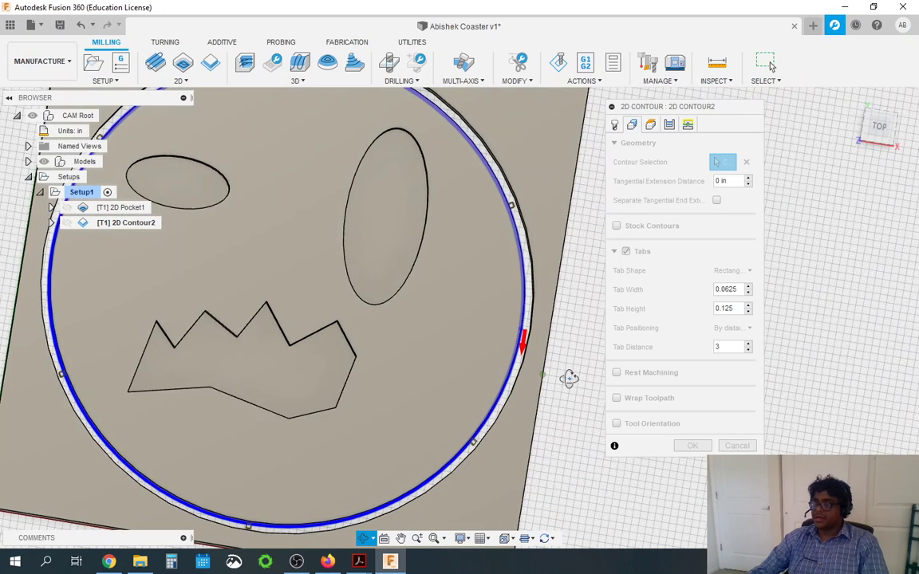
scroll(569, 378, "down", 3)
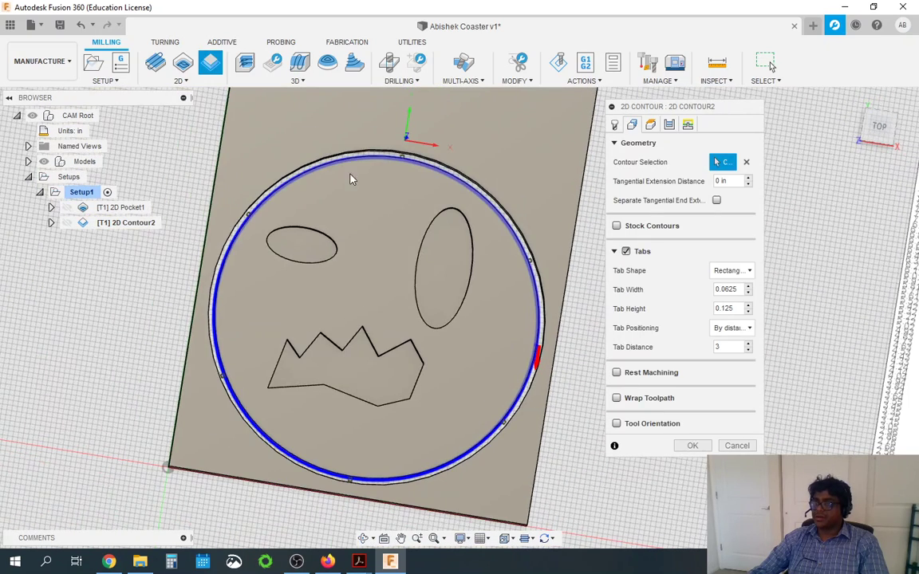
scroll(496, 315, "down", 2)
scroll(505, 256, "up", 3)
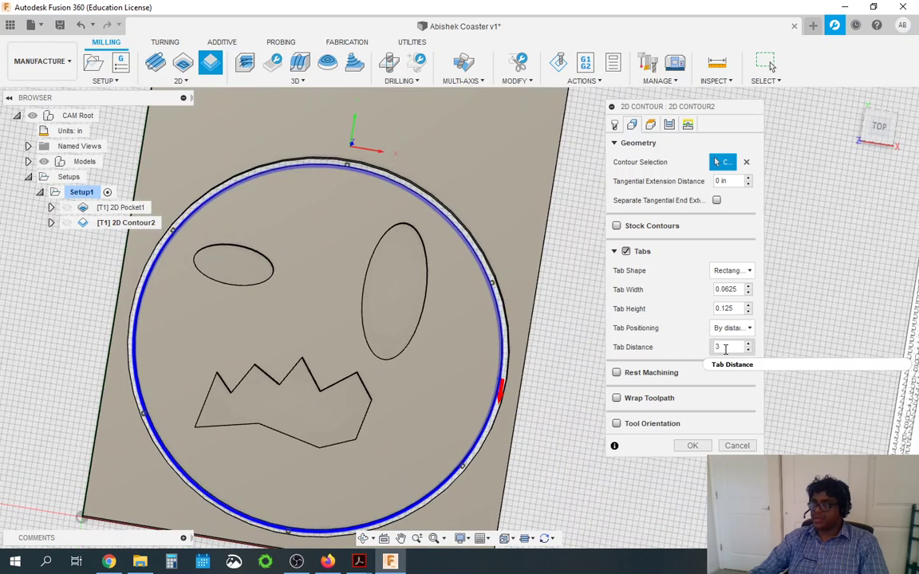
Step: Set the contour operation's bottom height to be measured from Stock bottom
left_click(650, 127)
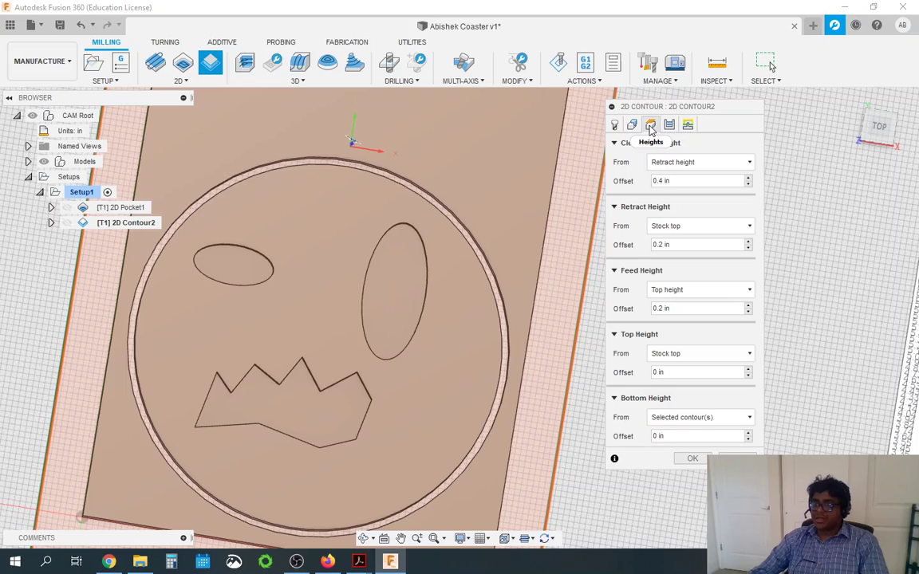
left_click(670, 423)
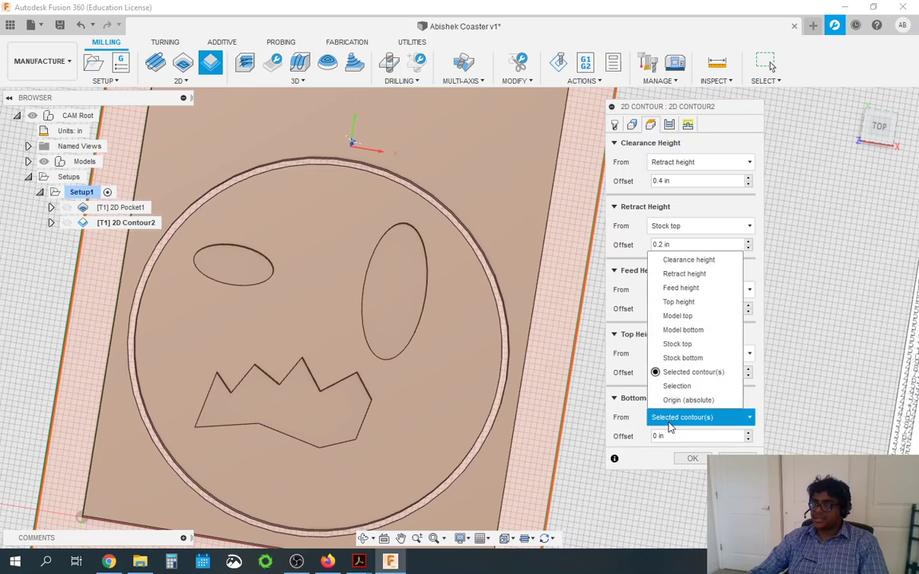
left_click(684, 358)
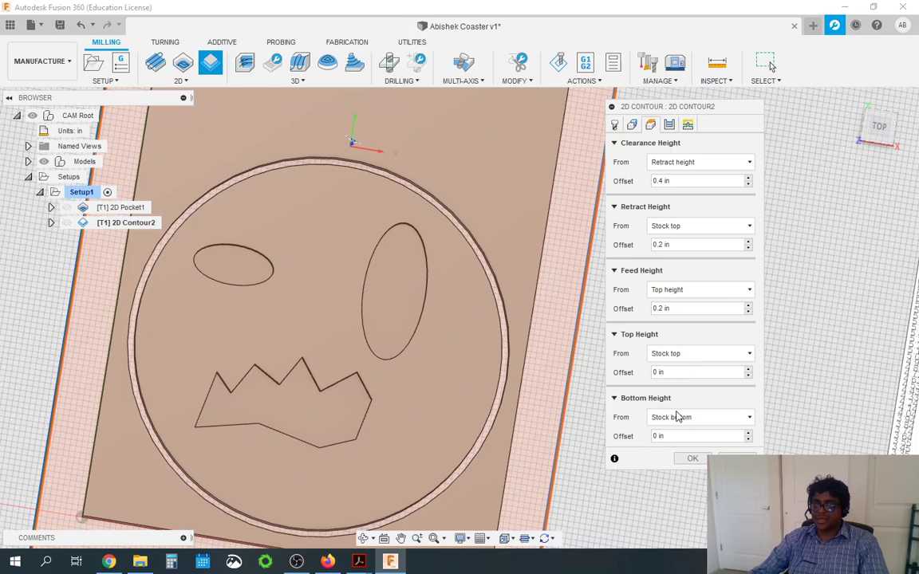
Step: Enable Multiple Depths with a maximum roughing stepdown of 0.125 in and generate the contour toolpath
left_click(672, 124)
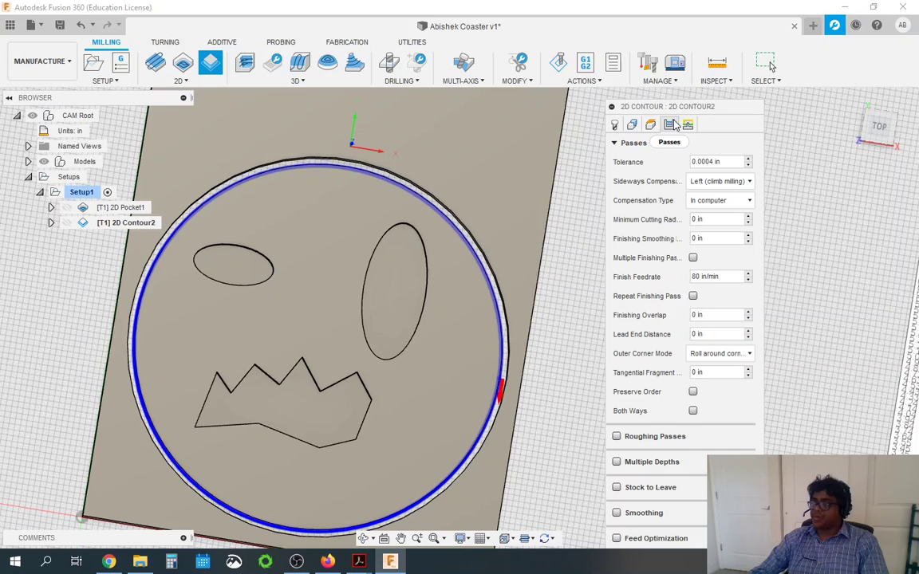
left_click(615, 144)
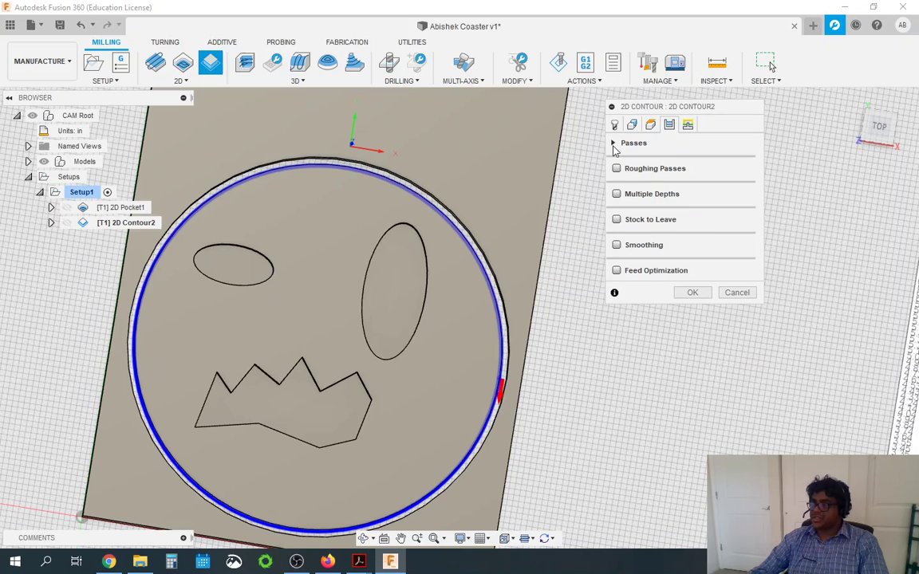
left_click(617, 195)
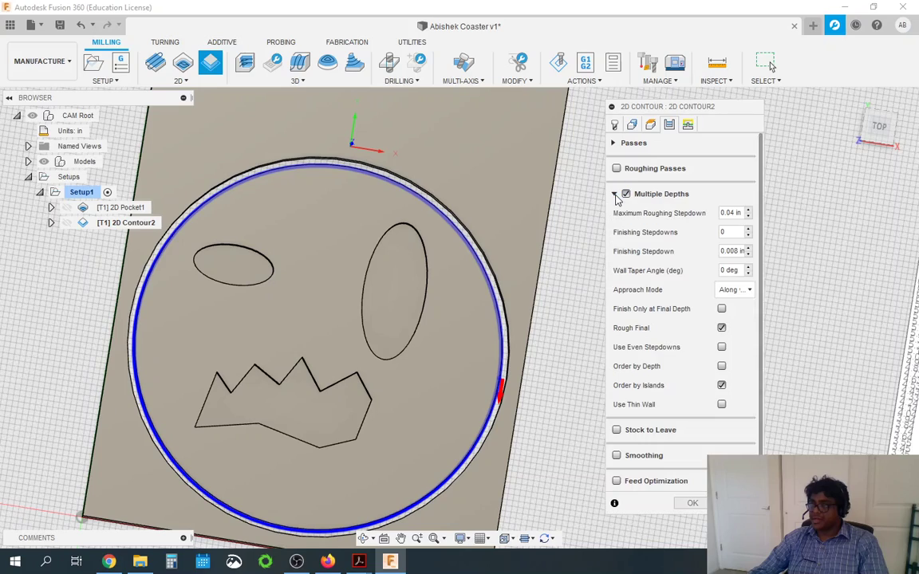
left_click(738, 212)
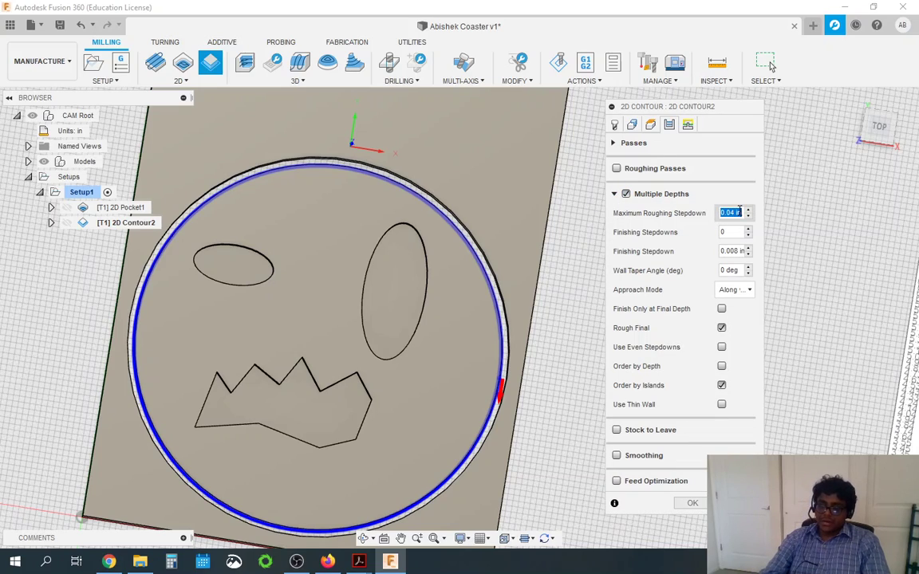
type("0.125")
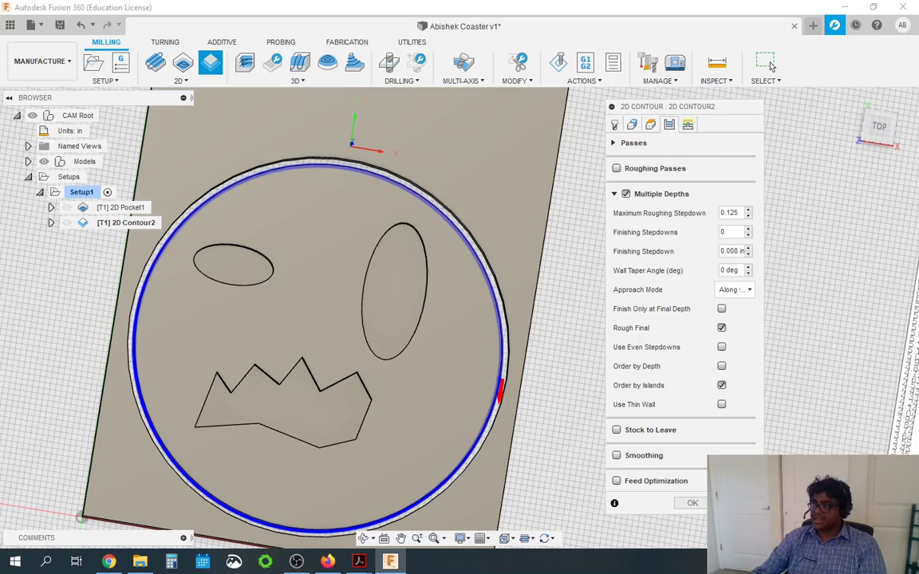
left_click(693, 504)
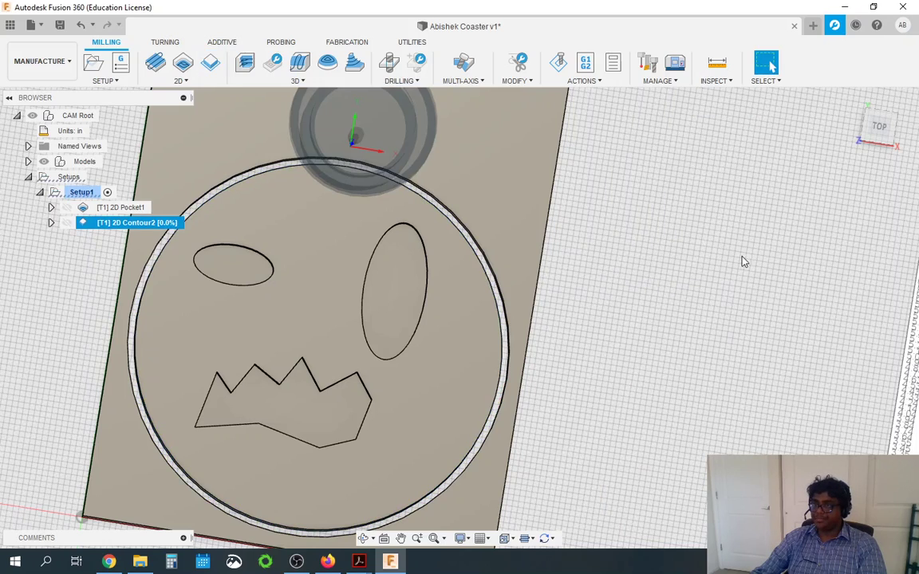
Step: Examine the generated contour toolpath around the coaster's outline, including the passes at the tabs, from several angles
scroll(579, 185, "down", 2)
scroll(559, 320, "up", 4)
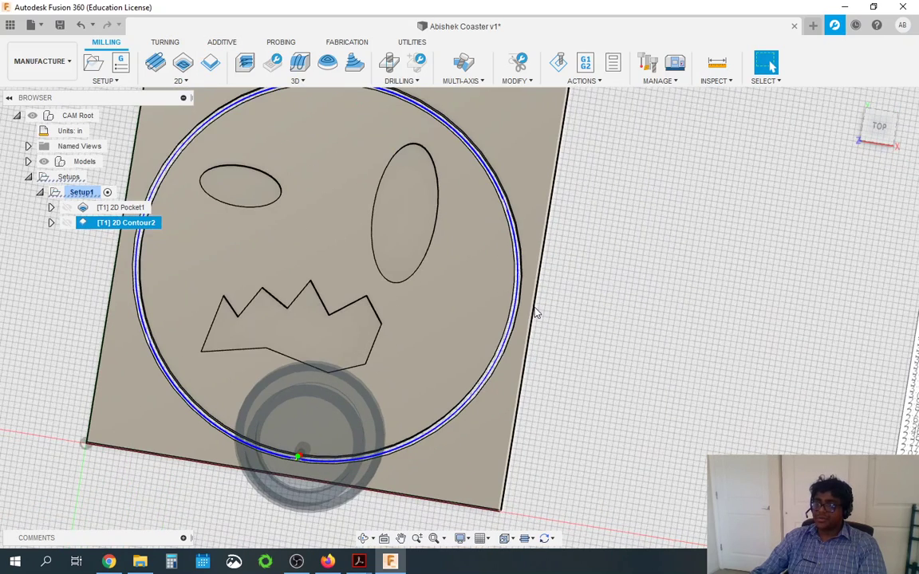
scroll(598, 353, "down", 1)
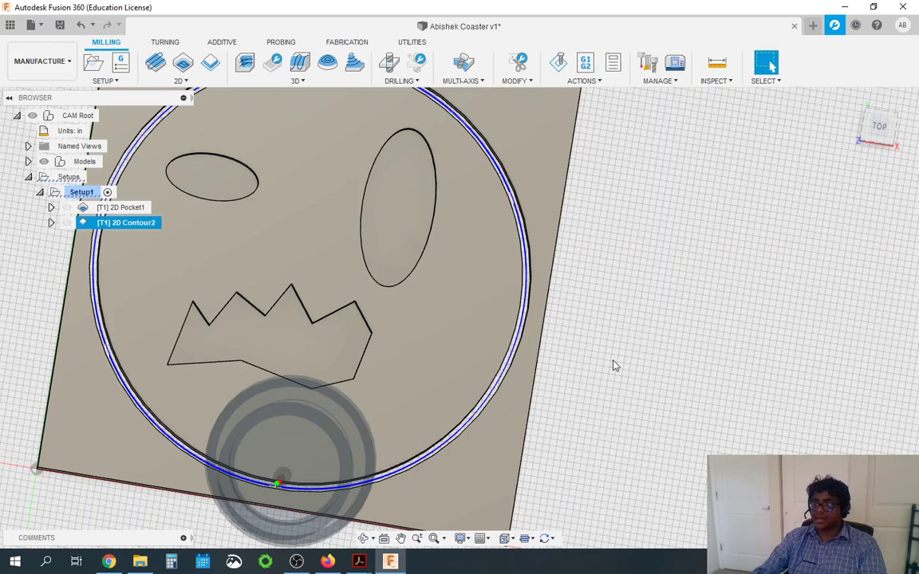
middle_click_drag(597, 348, 580, 277, "shift")
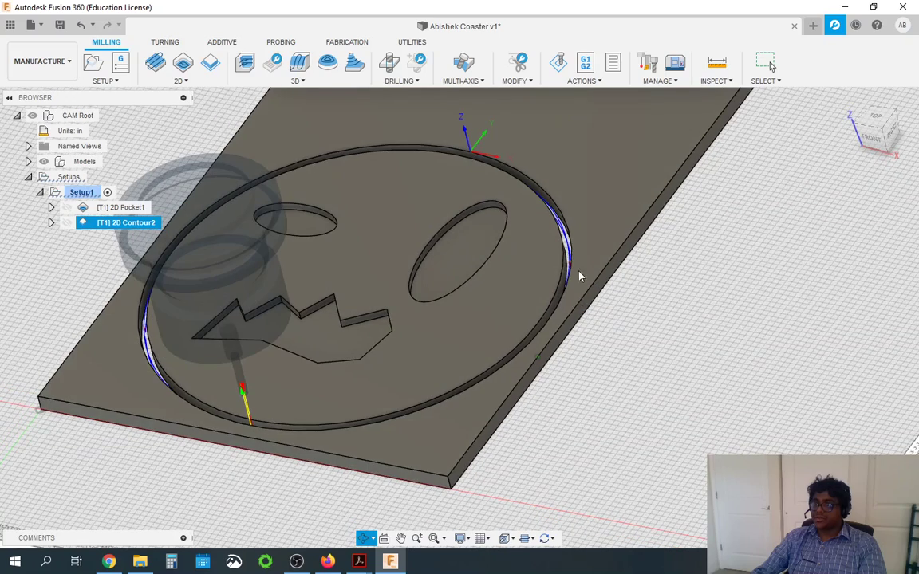
scroll(580, 277, "up", 6)
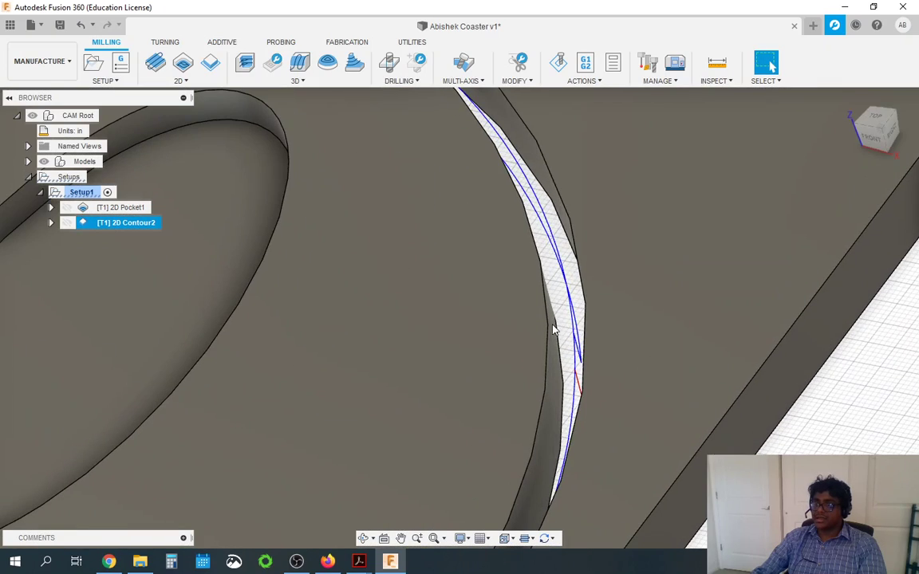
scroll(566, 256, "down", 6)
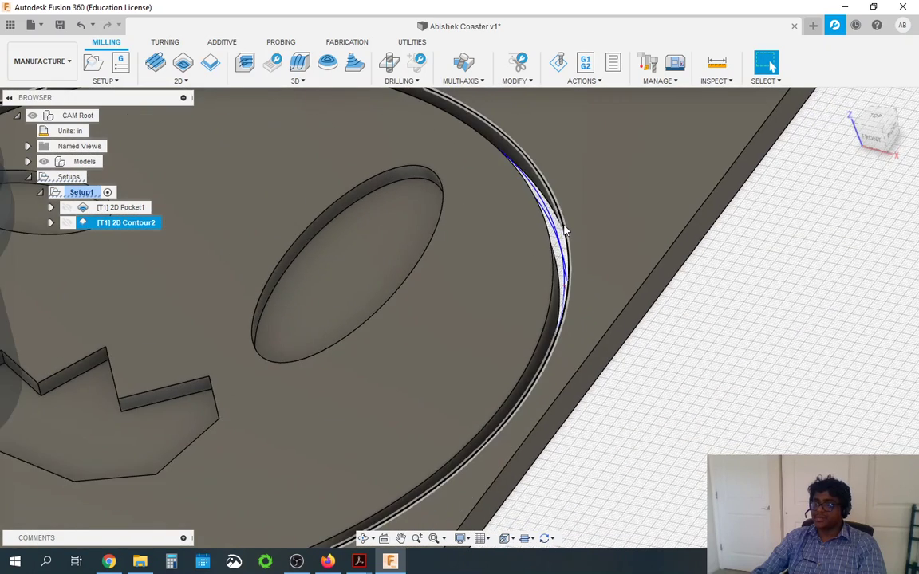
scroll(564, 232, "down", 3)
middle_click_drag(610, 408, 663, 409, "shift")
scroll(423, 437, "up", 2)
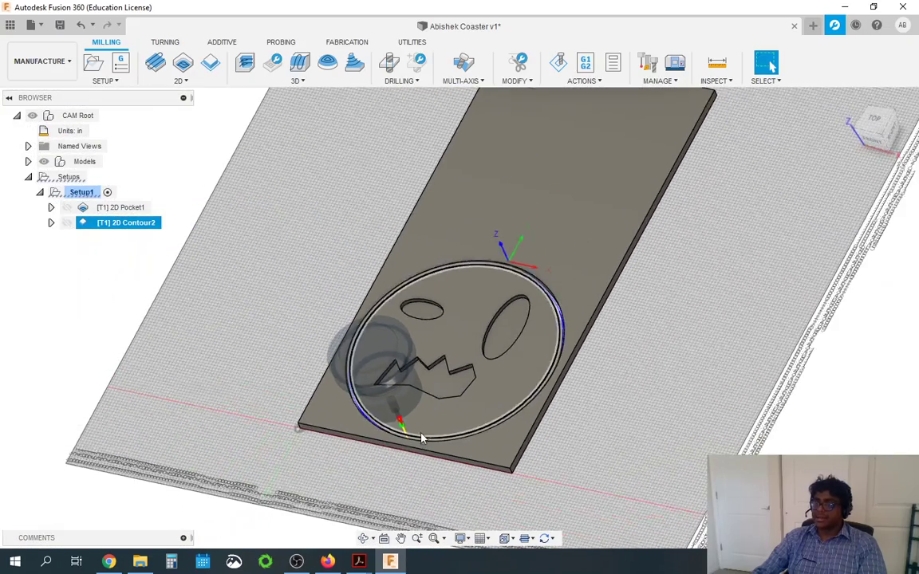
scroll(423, 437, "down", 3)
middle_click_drag(209, 390, 188, 441, "shift")
scroll(188, 442, "down", 1)
scroll(348, 328, "up", 2)
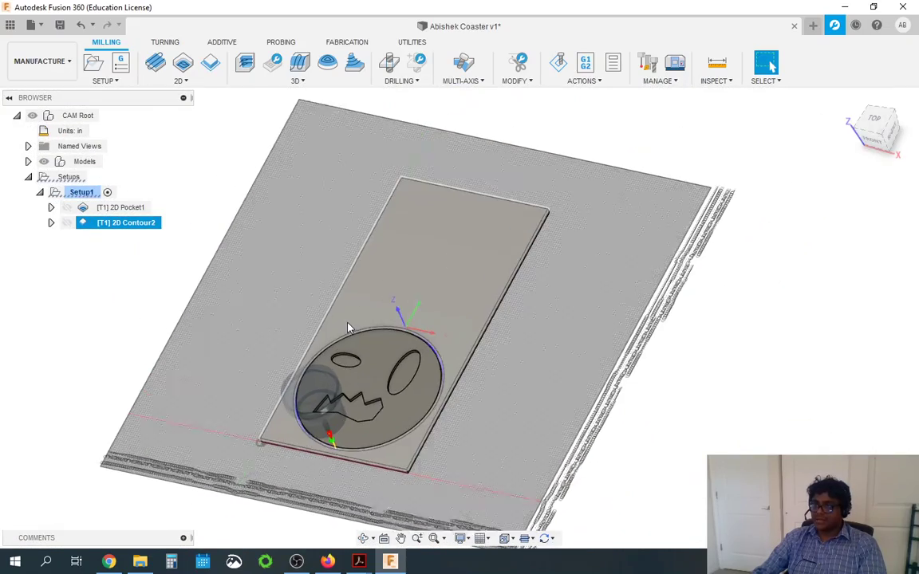
Step: Simulate the 2D contour operation with the stock displayed, play it through, and end the simulation
scroll(347, 327, "up", 2)
middle_click_drag(348, 328, 446, 485, "shift")
scroll(481, 464, "up", 2)
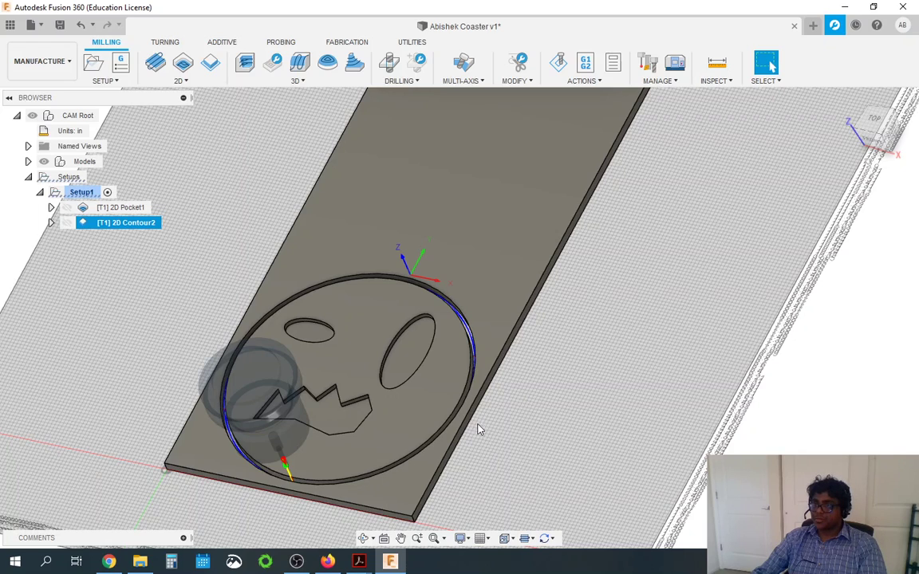
scroll(267, 460, "up", 2)
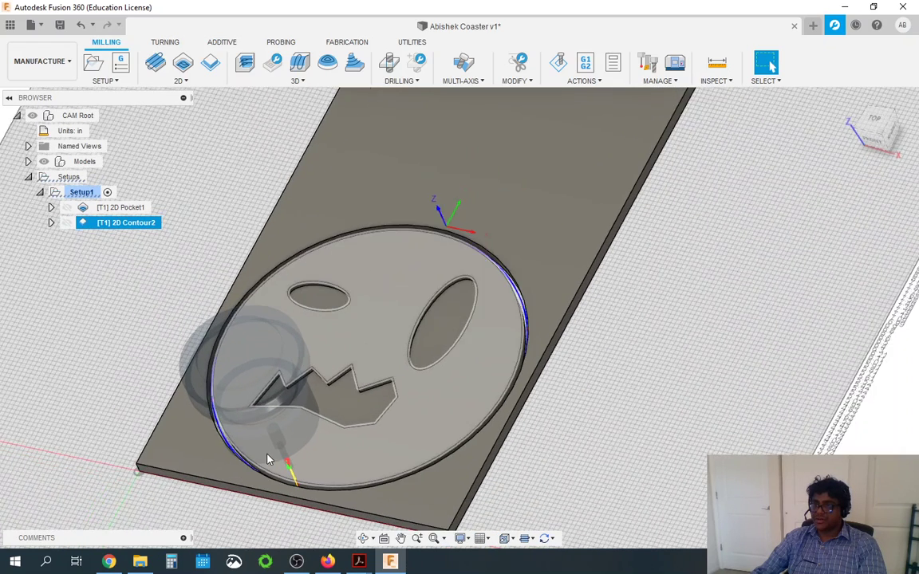
middle_click_drag(266, 460, 585, 455, "shift")
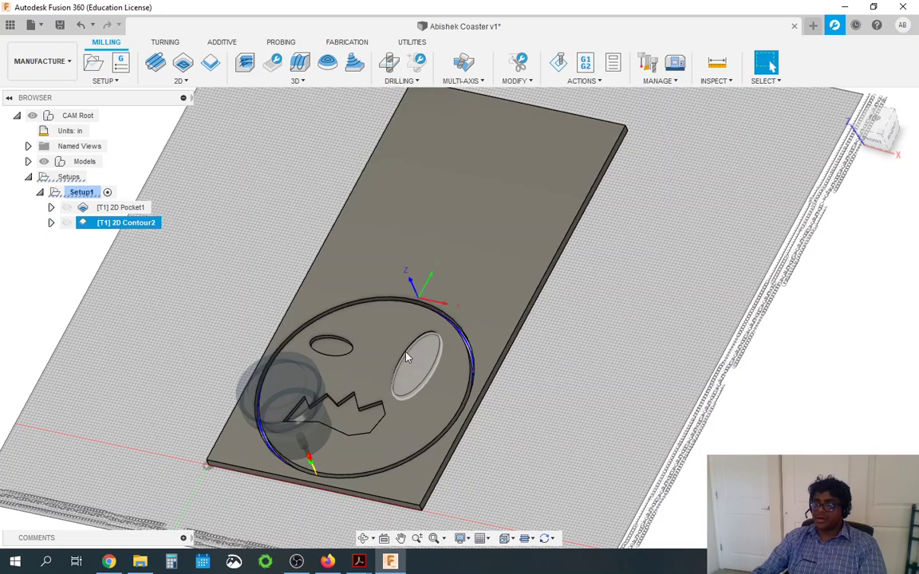
left_click(568, 65)
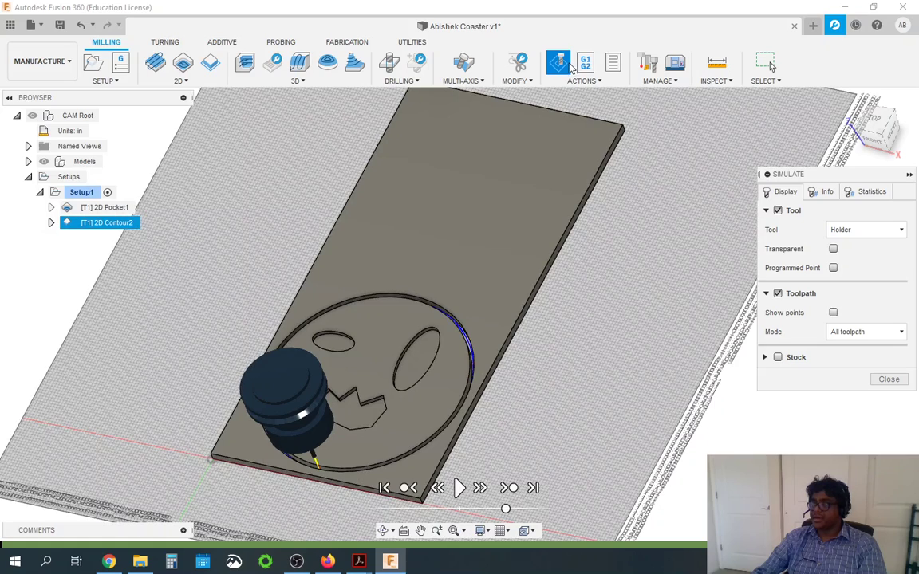
left_click(779, 358)
left_click_drag(810, 175, 742, 154)
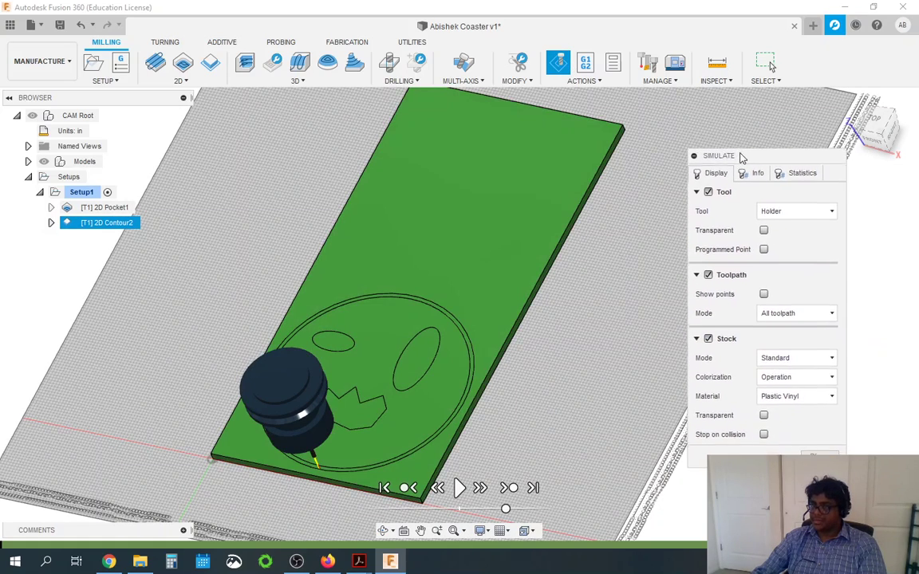
scroll(456, 404, "up", 2)
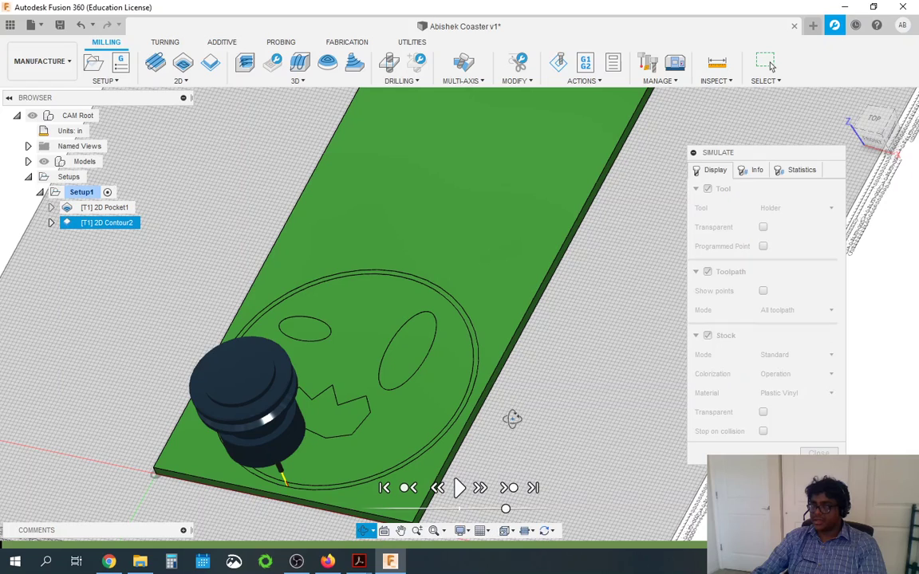
middle_click_drag(511, 418, 469, 447, "shift")
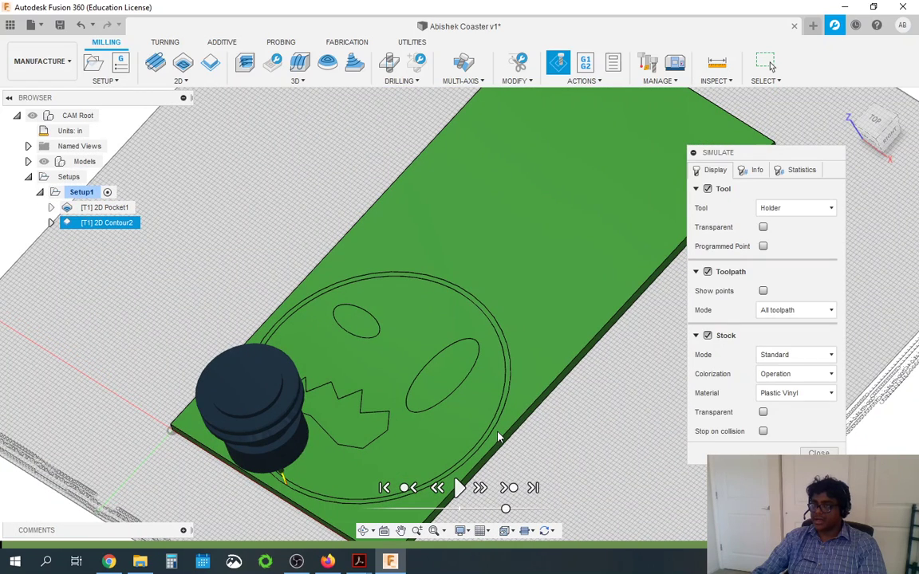
left_click(459, 489)
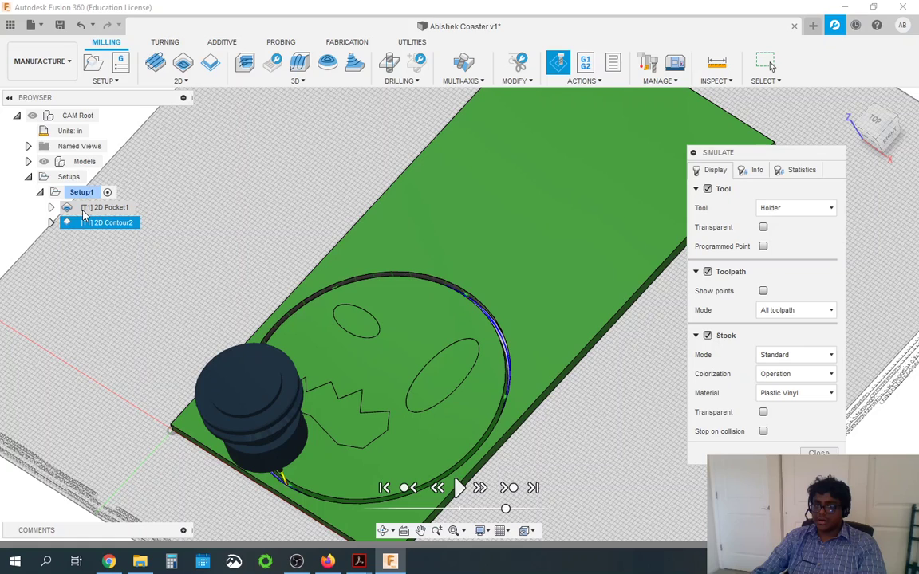
left_click(767, 64)
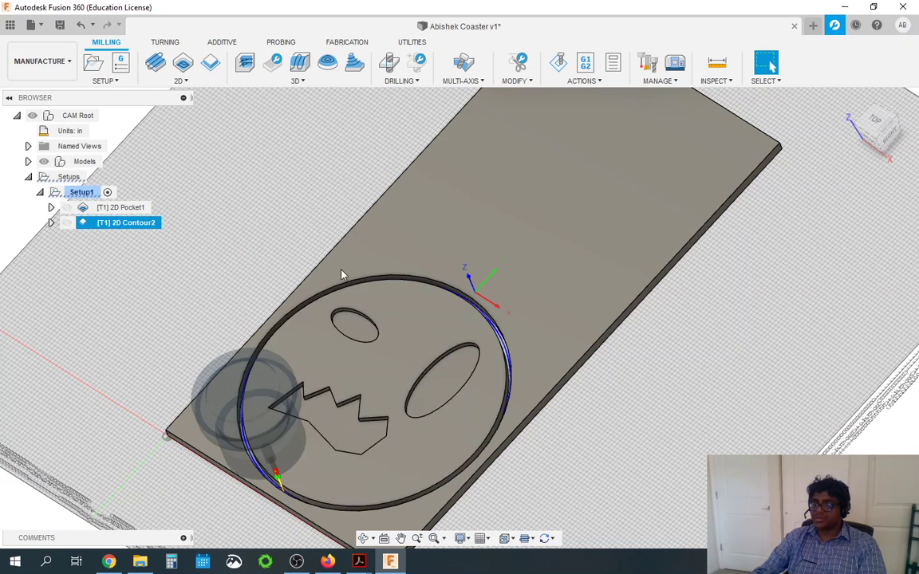
Step: Simulate all operations of Setup1 and play the machining through the face pockets and the outline
left_click(80, 192)
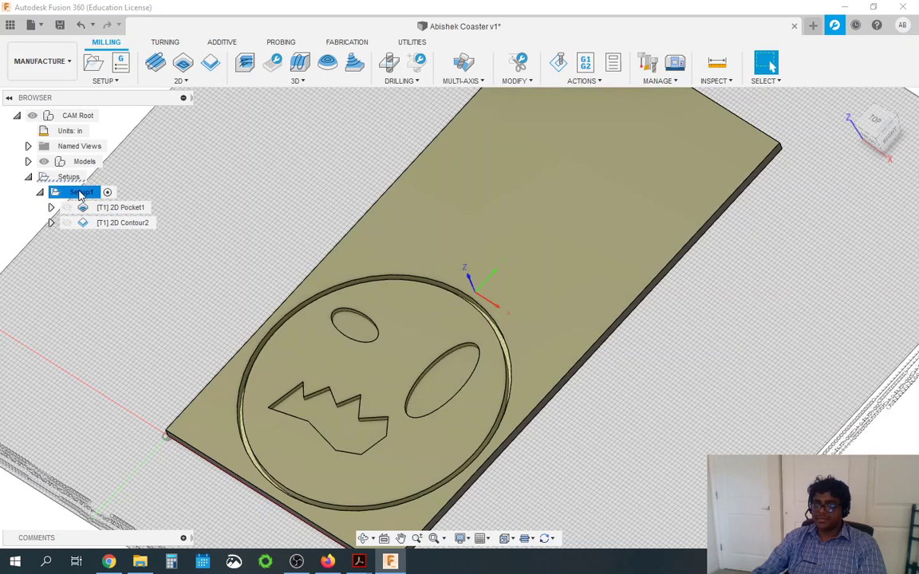
left_click(556, 65)
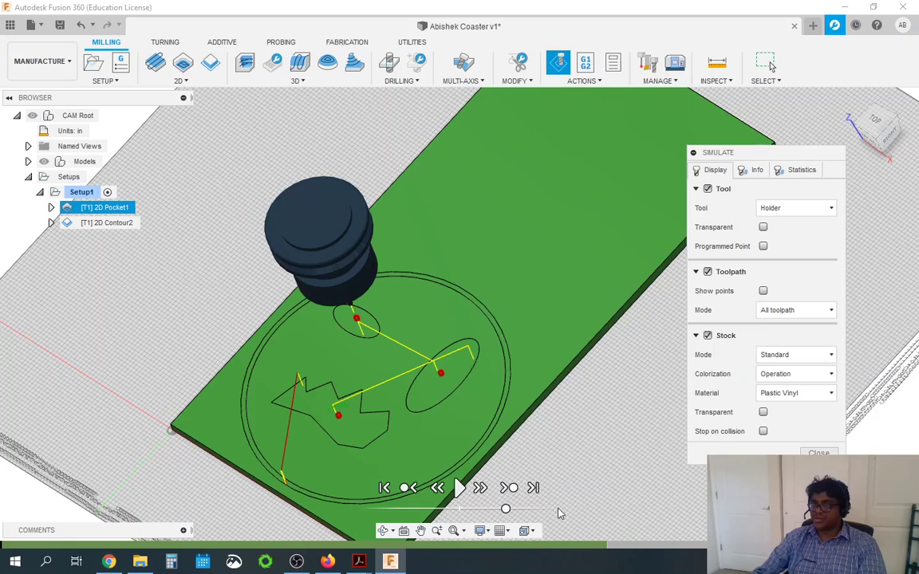
left_click(459, 489)
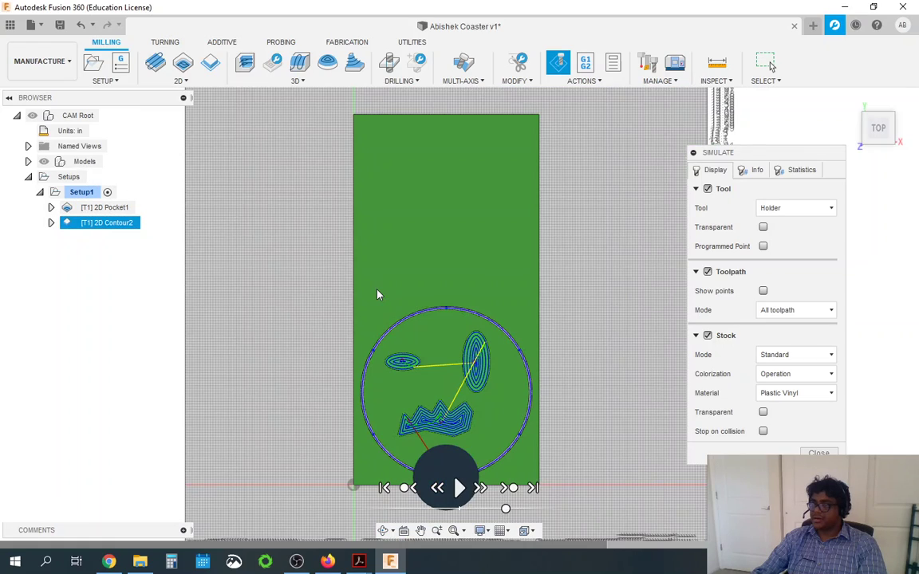
Step: Inspect the simulated cut from above, including the outline tabs and the inward-pointing corners of the mouth pocket
scroll(449, 295, "up", 5)
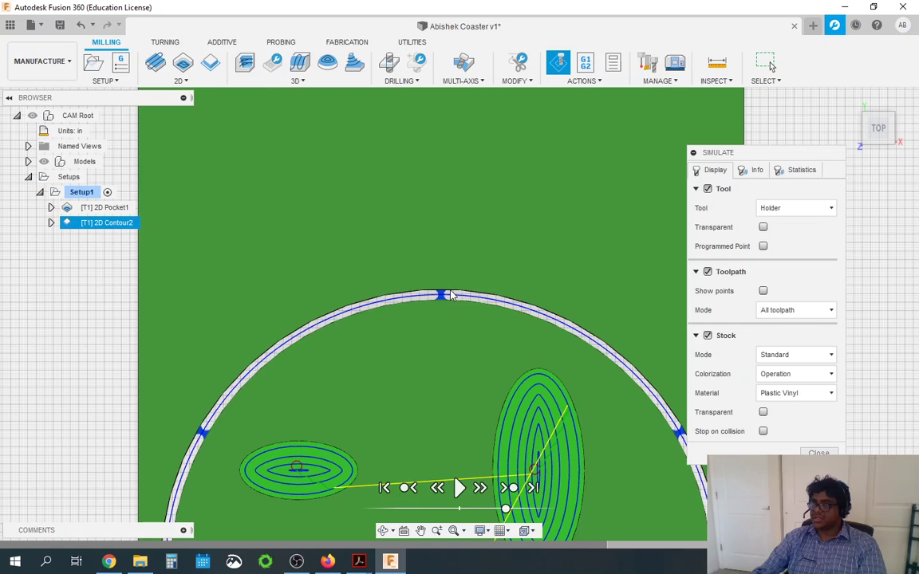
scroll(451, 300, "down", 3)
scroll(463, 427, "up", 3)
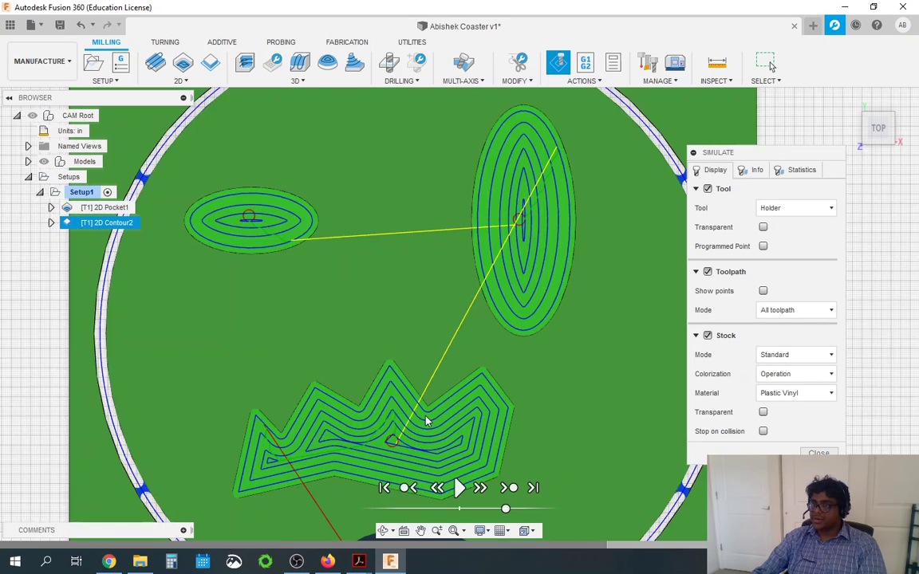
scroll(431, 423, "up", 5)
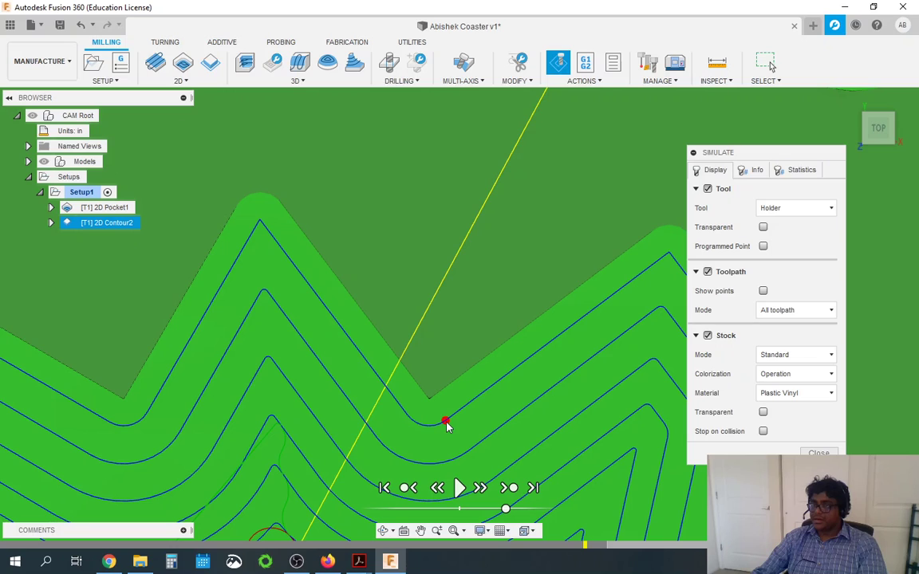
scroll(417, 387, "up", 1)
scroll(434, 390, "up", 4)
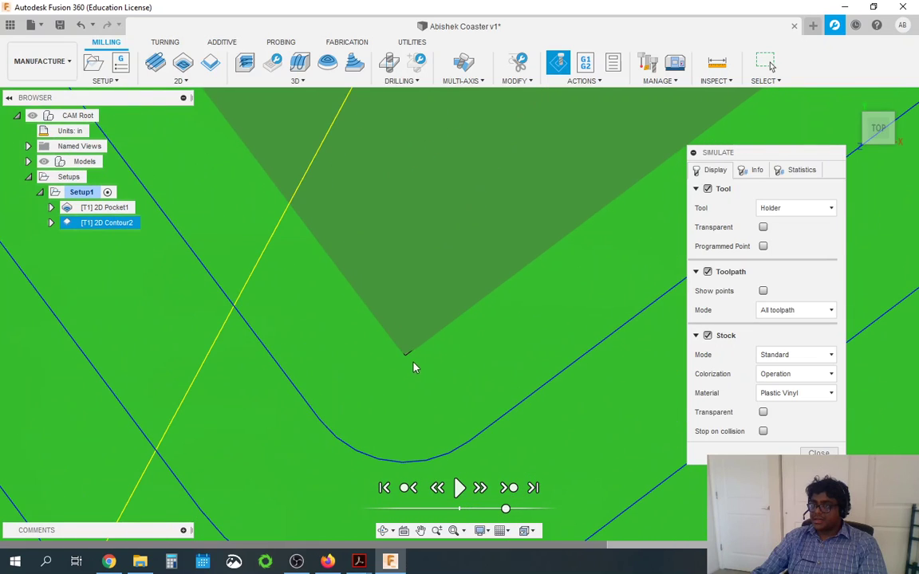
scroll(412, 363, "down", 6)
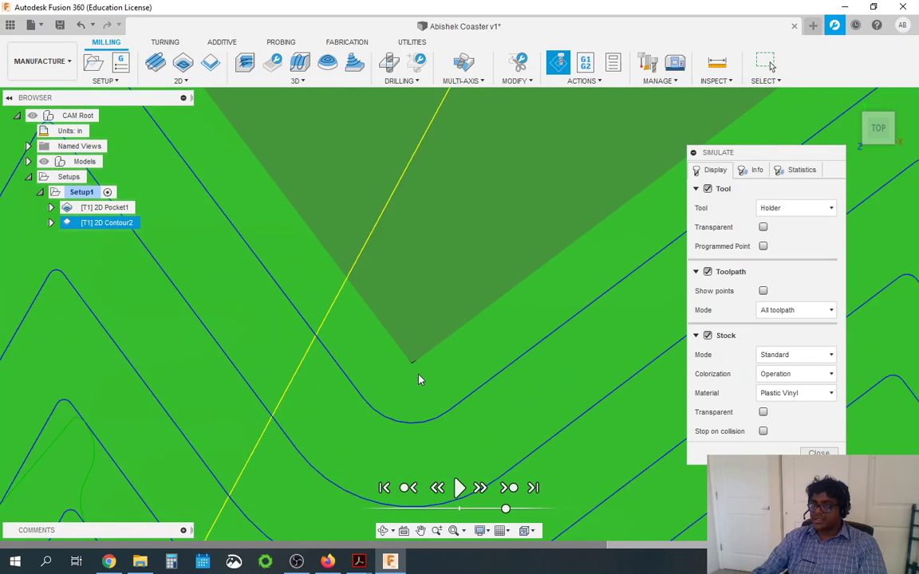
scroll(437, 402, "down", 5)
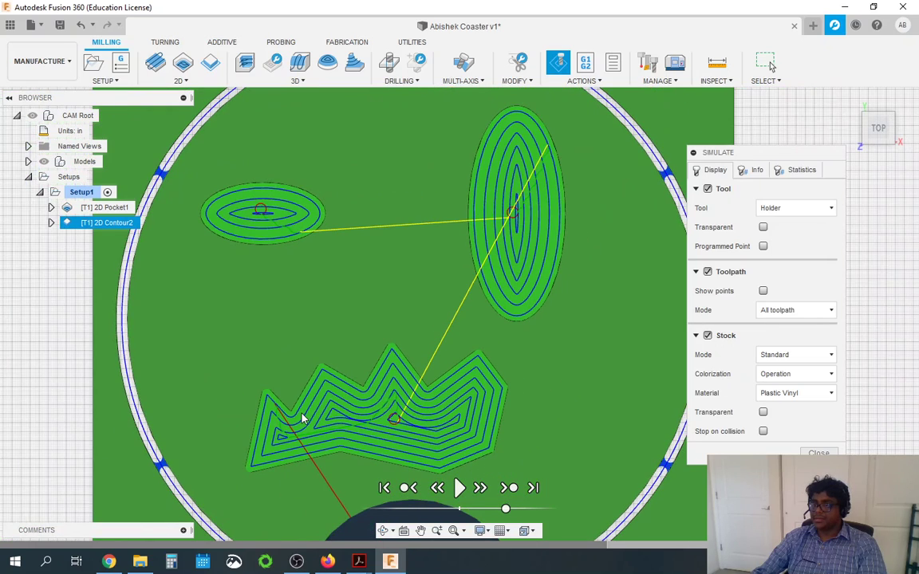
Step: Examine the outer corners of the mouth pocket at an angle against the model edges, and end the simulation
middle_click_drag(302, 391, 309, 372, "shift")
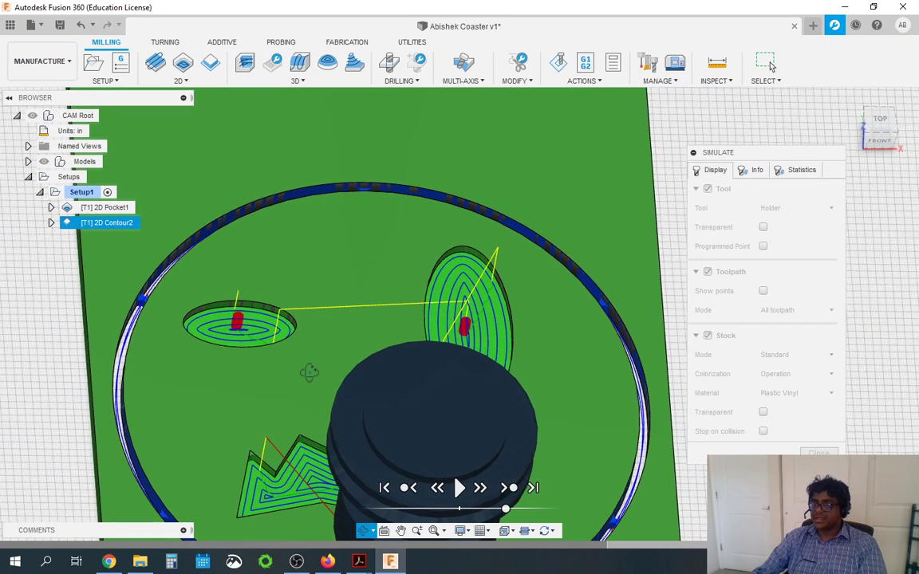
scroll(256, 459, "up", 8)
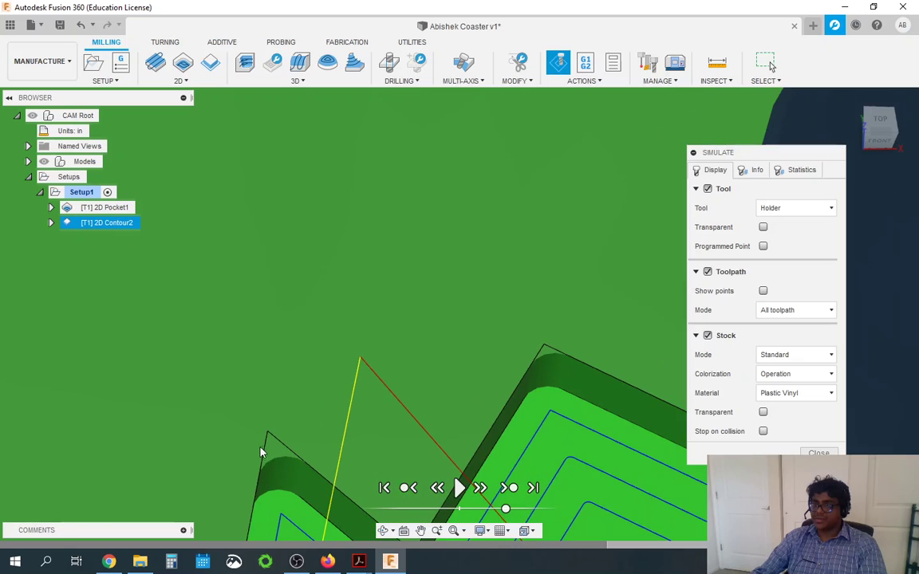
middle_click_drag(259, 469, 268, 415, "shift")
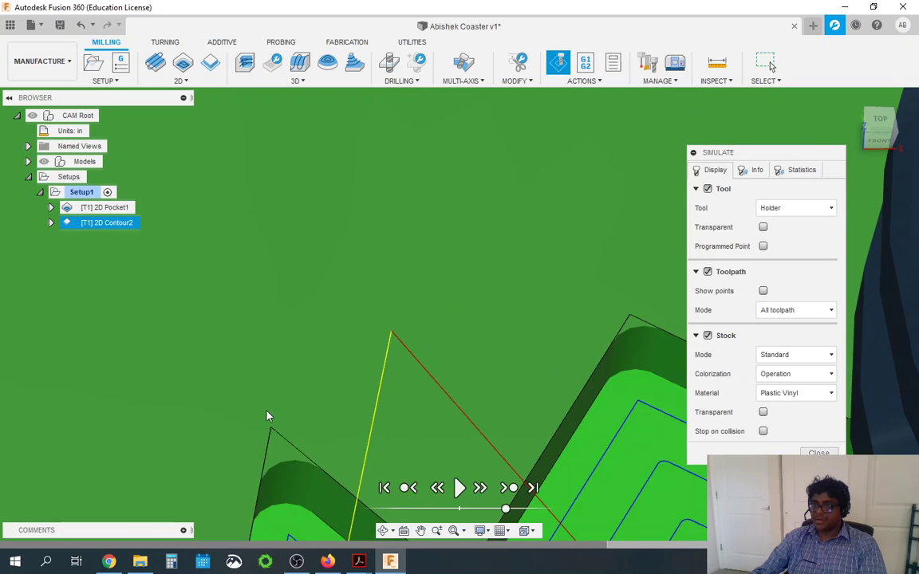
scroll(267, 416, "down", 5)
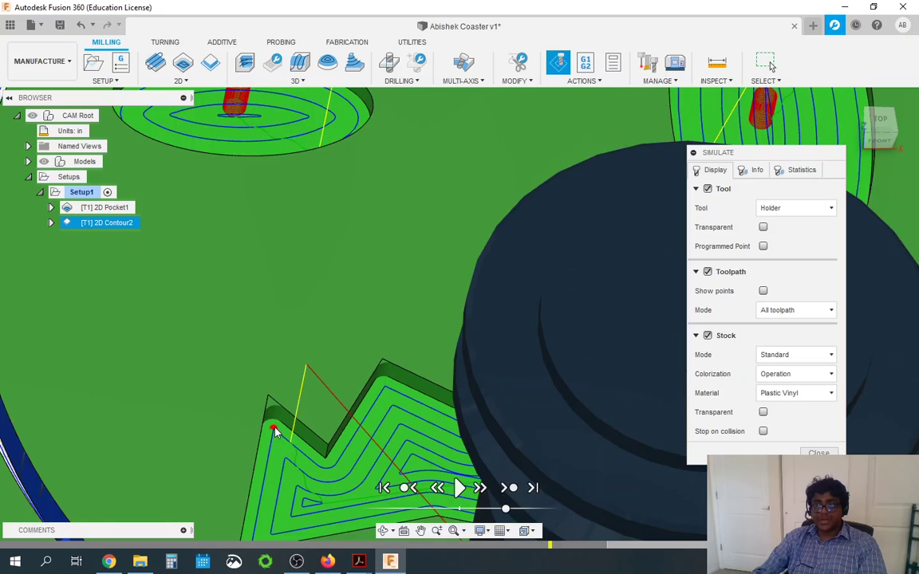
scroll(274, 431, "up", 4)
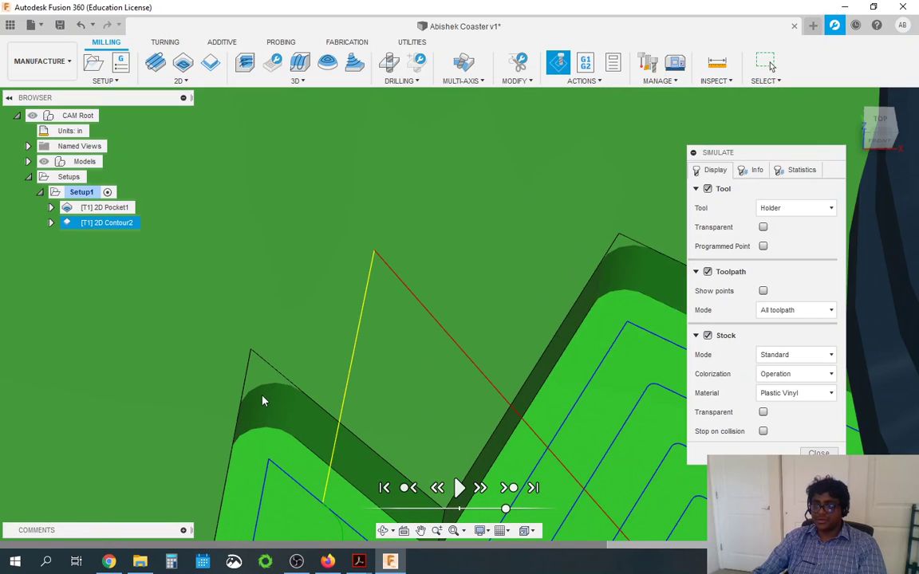
scroll(263, 400, "down", 5)
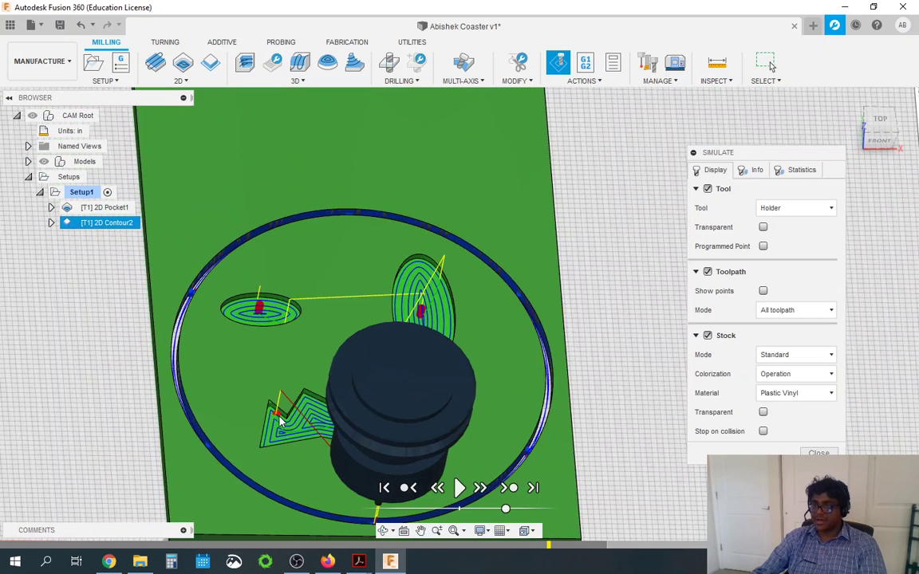
scroll(320, 416, "down", 3)
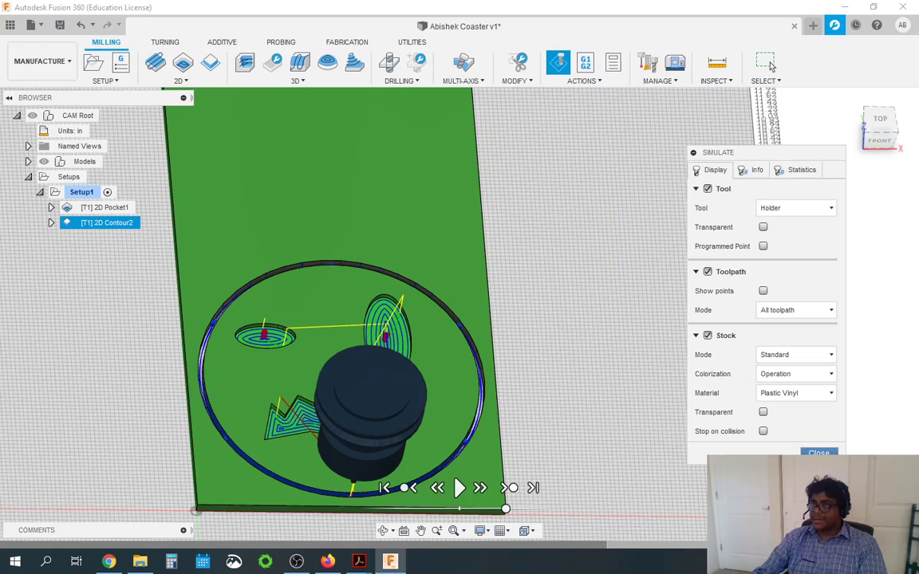
left_click(767, 63)
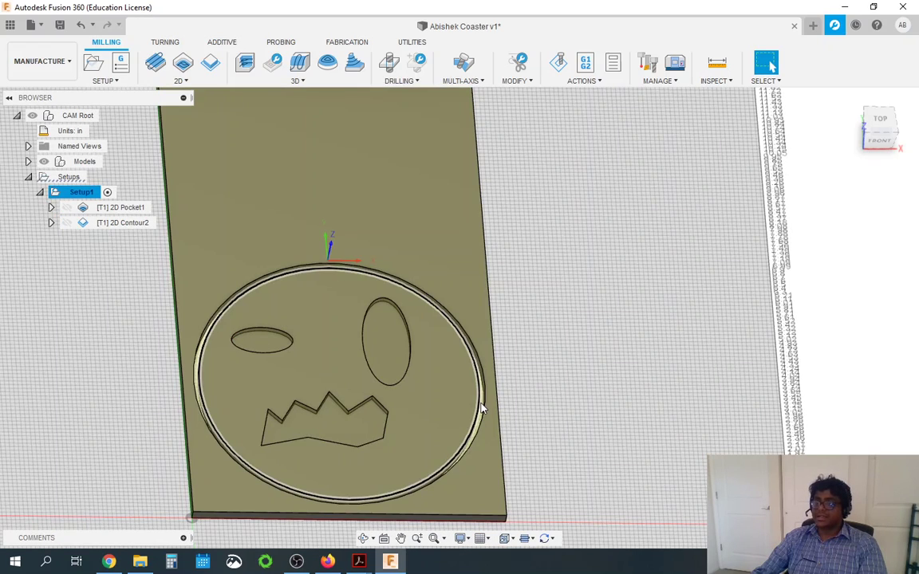
Step: Check the machining statistics in a new simulation of Setup1, and close it
left_click(557, 64)
left_click(801, 170)
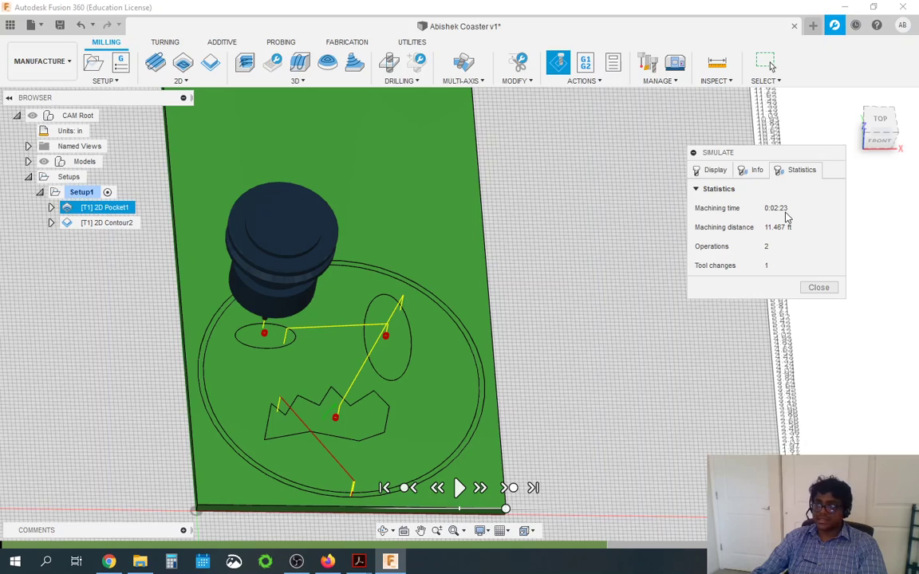
left_click(817, 288)
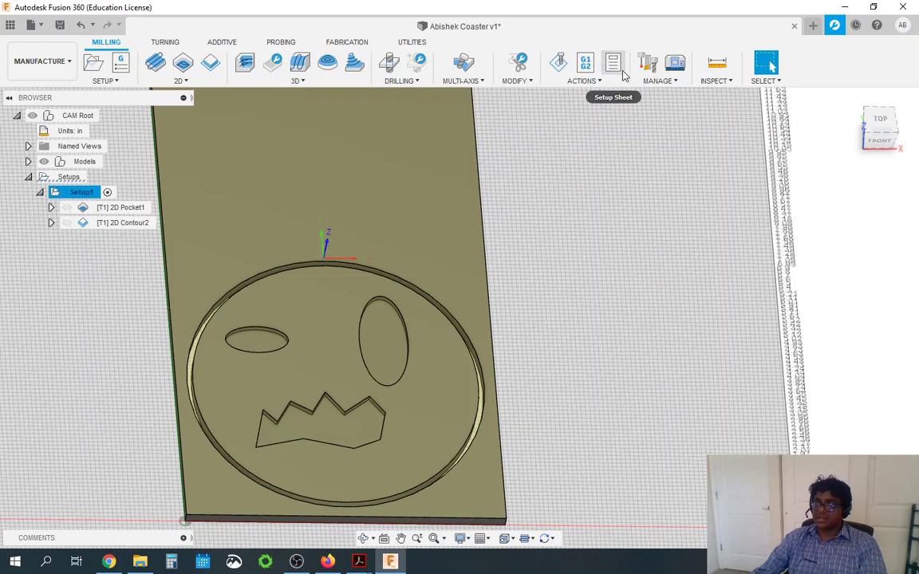
Step: Generate a setup sheet for Setup1 with Downloads as the output folder
left_click(619, 70)
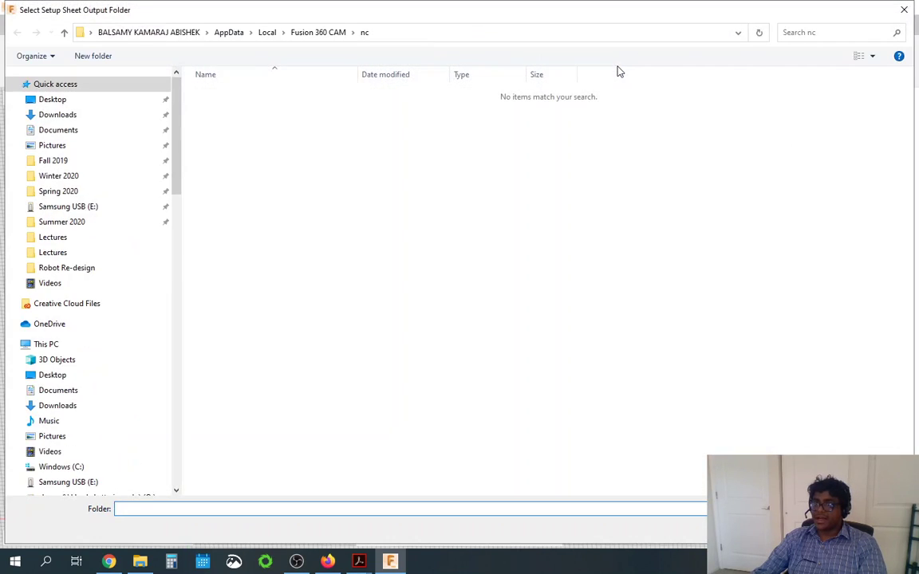
left_click(104, 117)
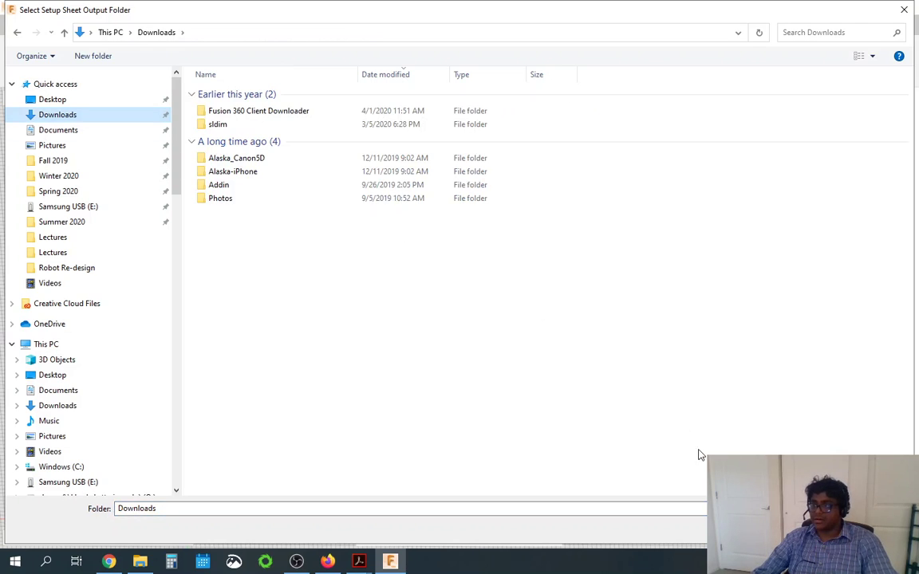
left_click(798, 528)
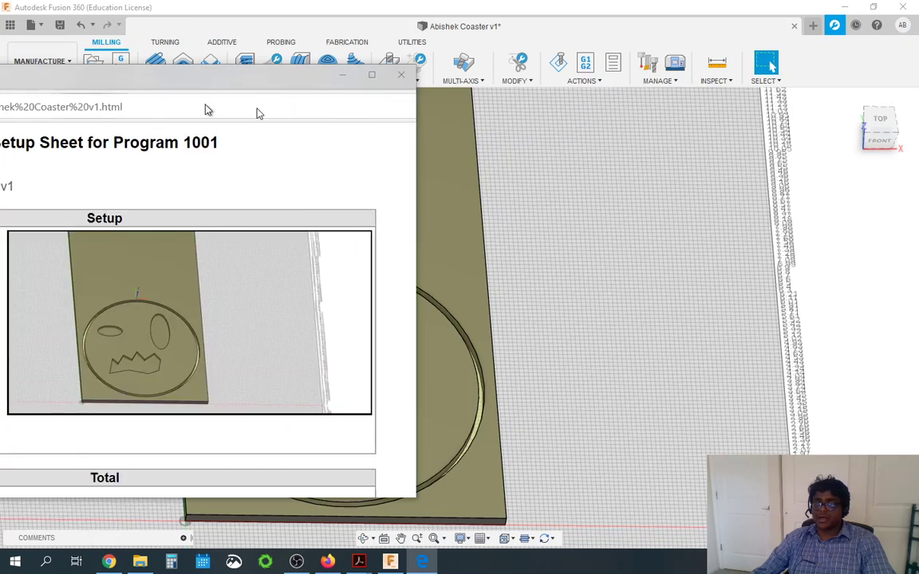
Step: Maximize the setup sheet window and review its setup, total, tool and operation sections
left_click_drag(205, 106, 328, 4)
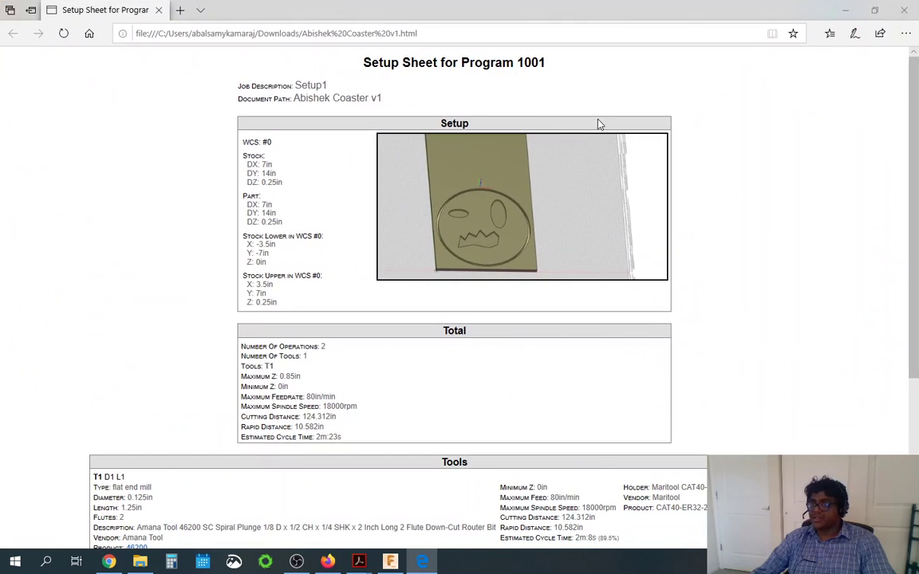
scroll(739, 180, "down", 2)
scroll(798, 213, "up", 2)
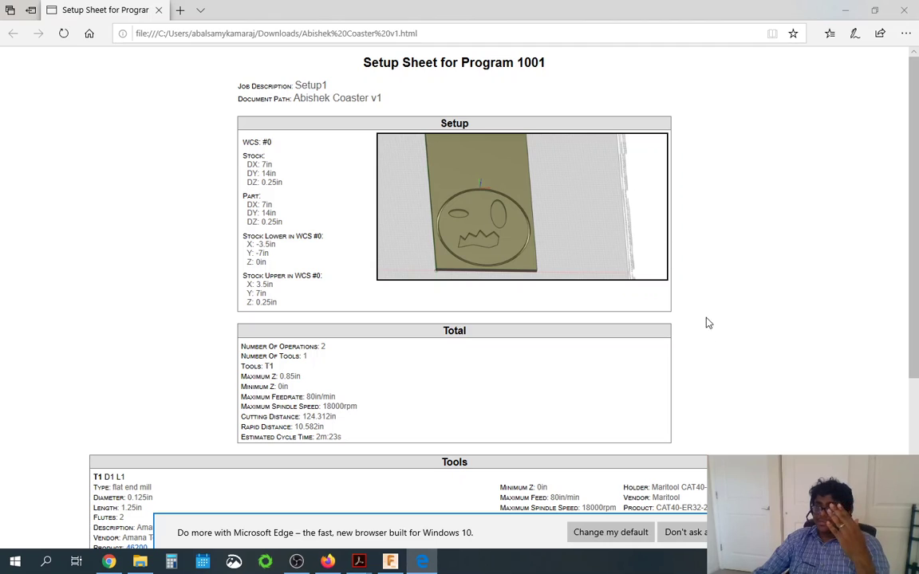
scroll(711, 242, "down", 1)
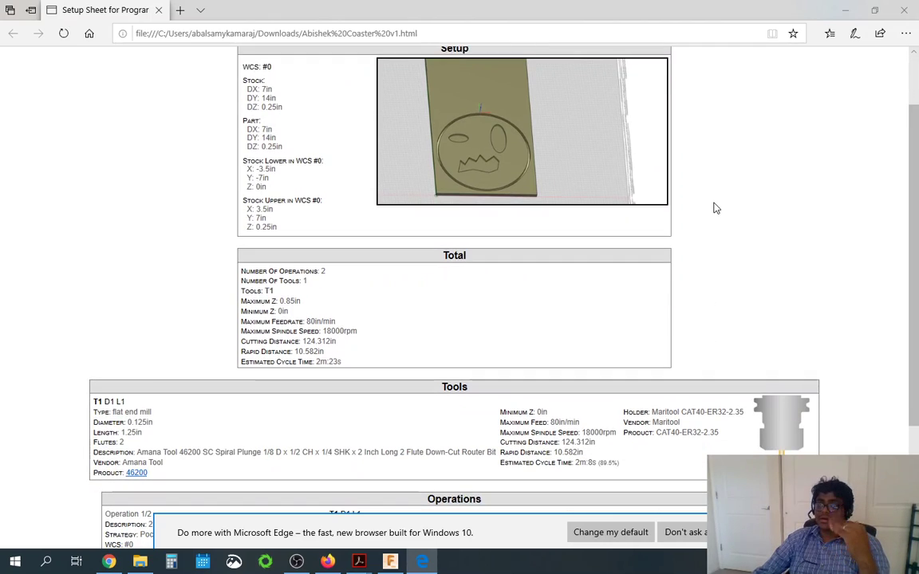
scroll(717, 214, "down", 2)
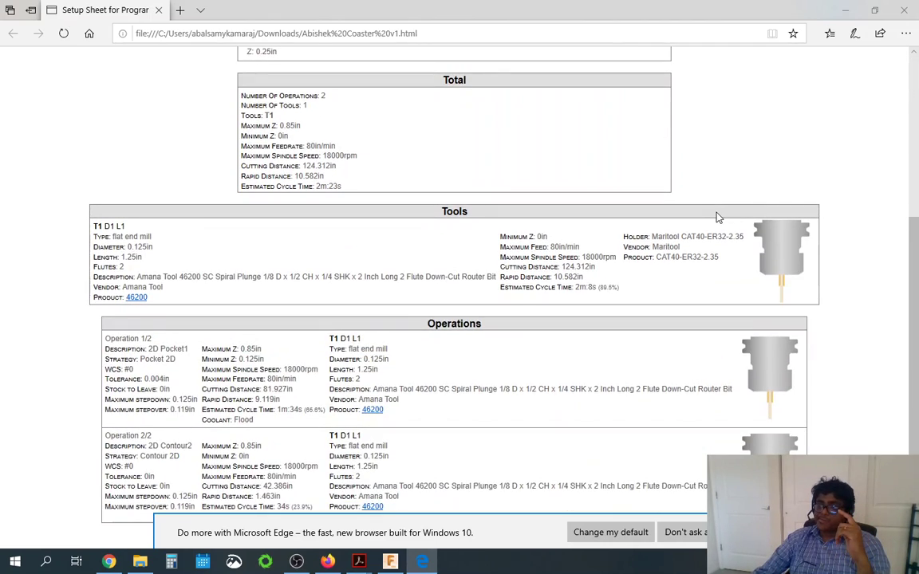
scroll(716, 217, "up", 3)
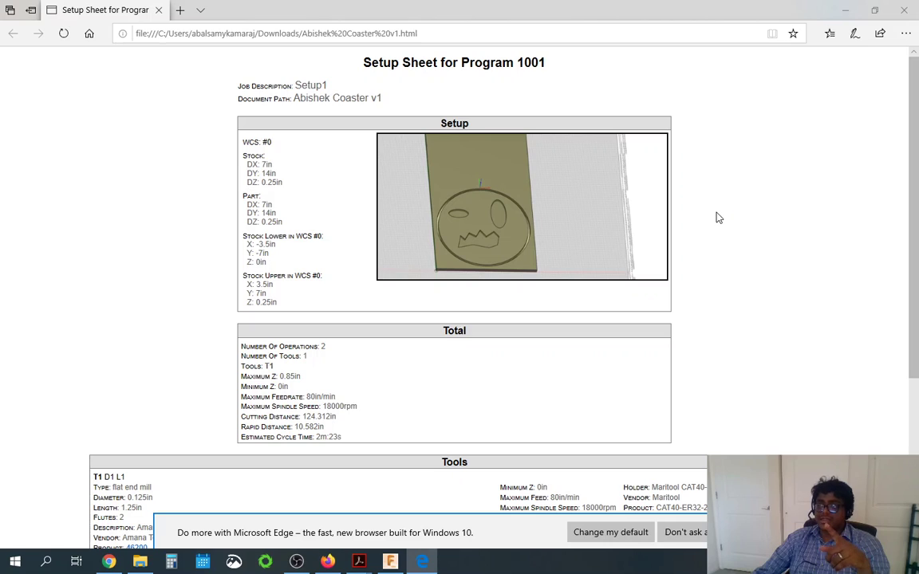
right_click(720, 182)
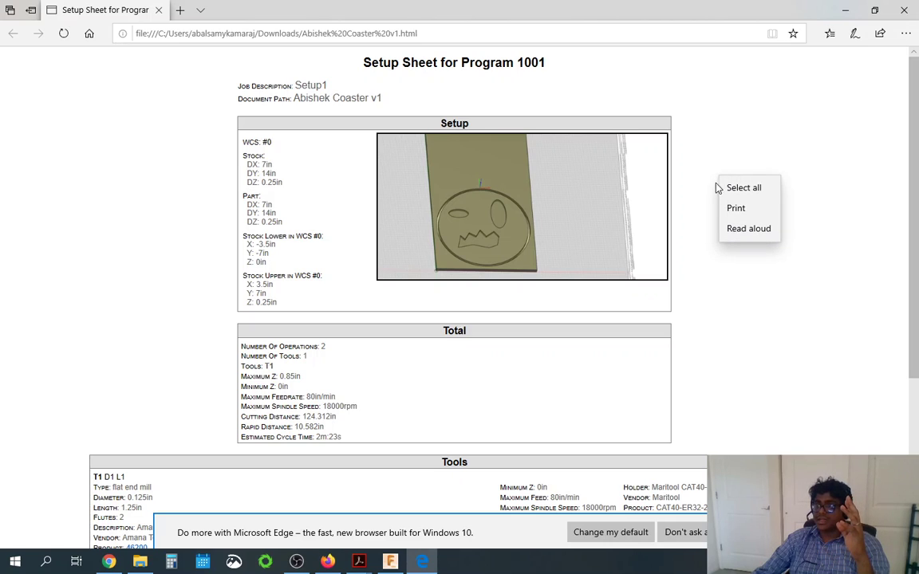
left_click(738, 218)
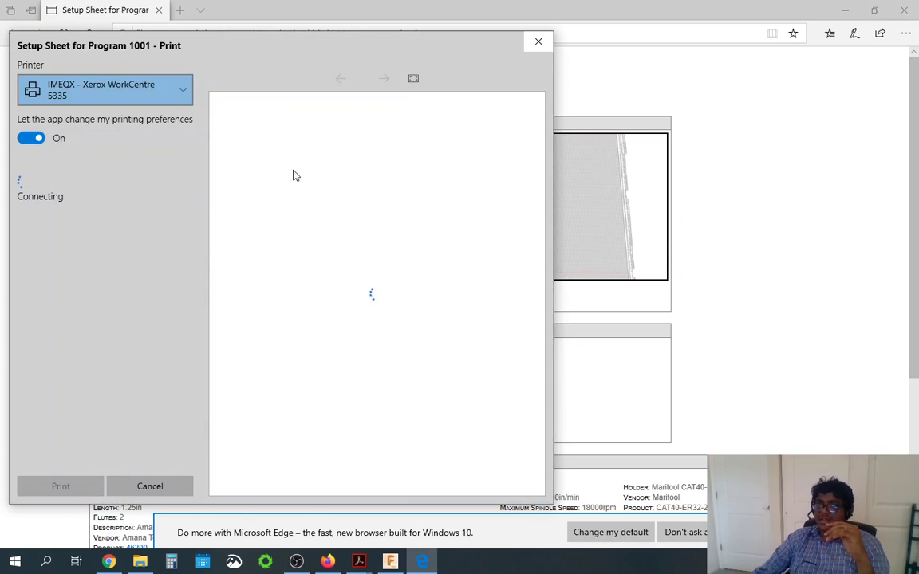
left_click(132, 94)
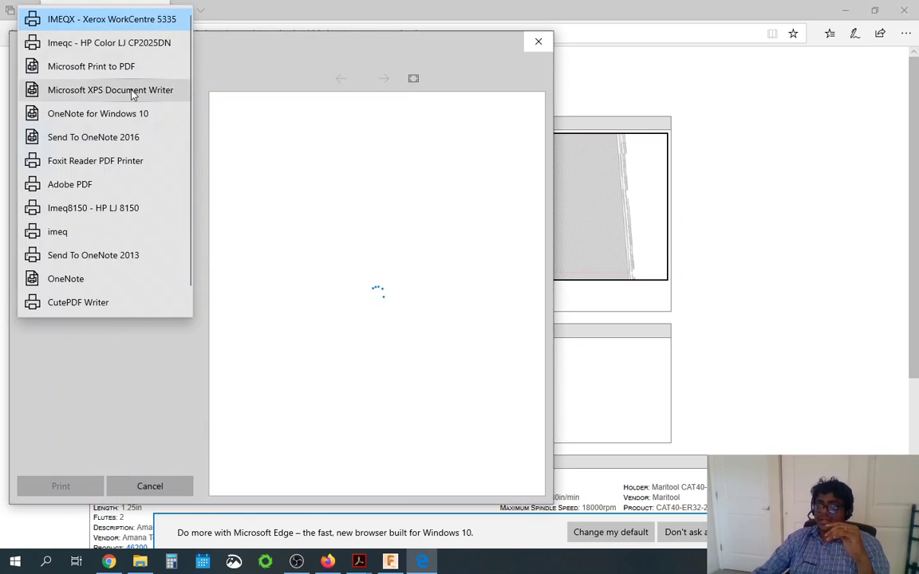
left_click(107, 185)
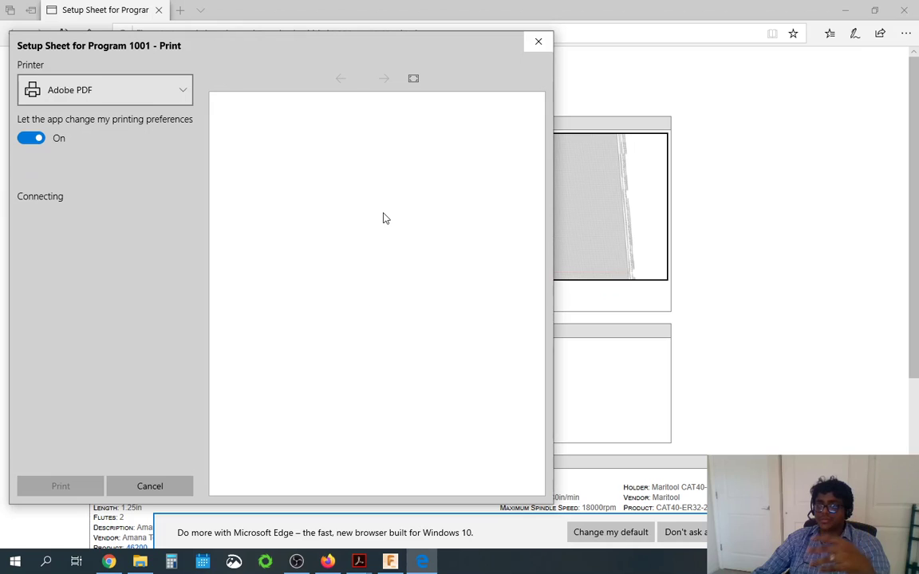
left_click(538, 42)
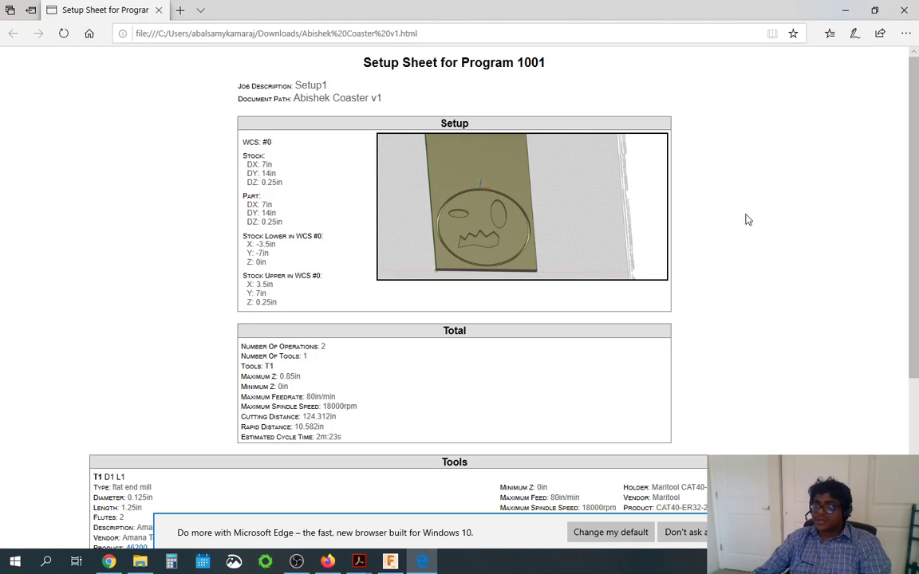
Step: Check the stock size and stock limits in the setup sheet, plus the total cycle time, spindle speed and maximum feedrate
scroll(270, 168, "down", 2)
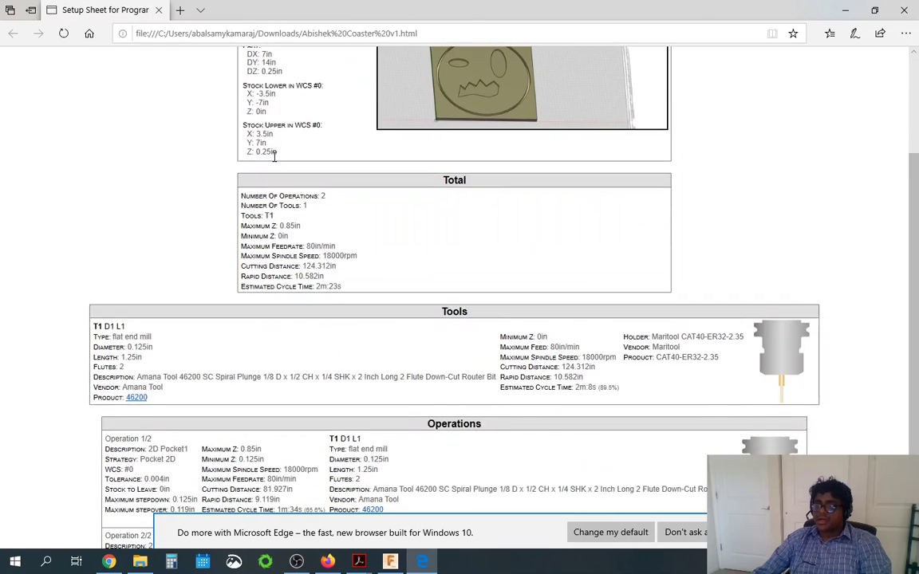
scroll(270, 168, "up", 2)
left_click_drag(271, 172, 241, 157)
left_click(263, 174)
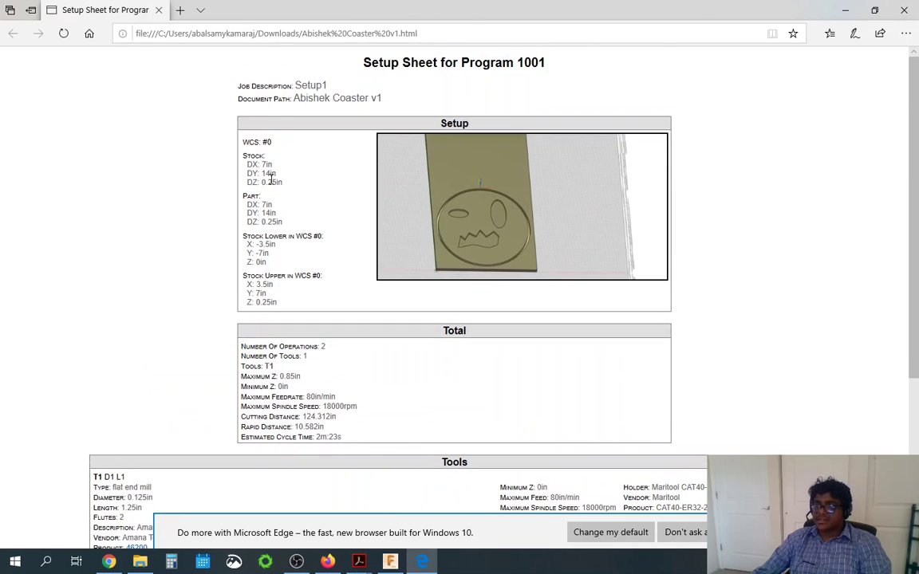
scroll(272, 179, "down", 1)
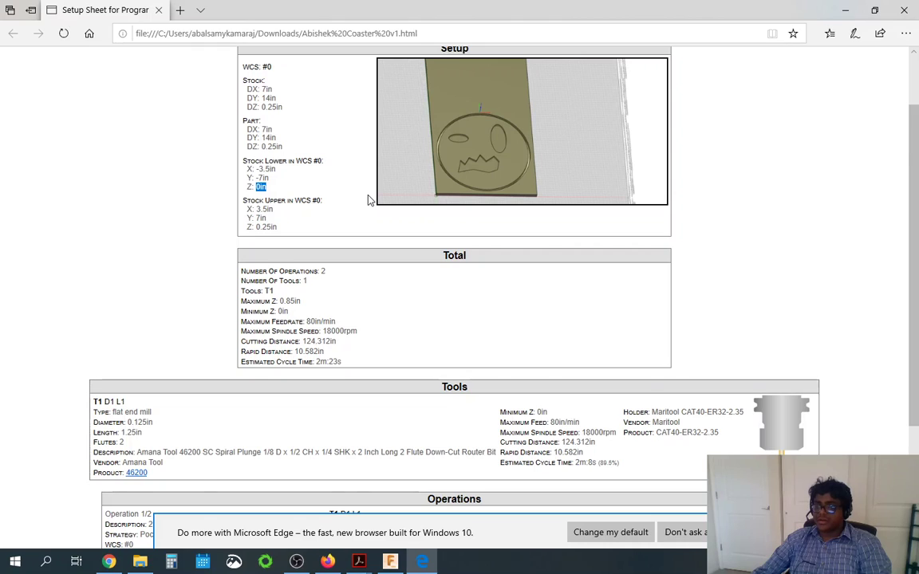
scroll(370, 199, "down", 2)
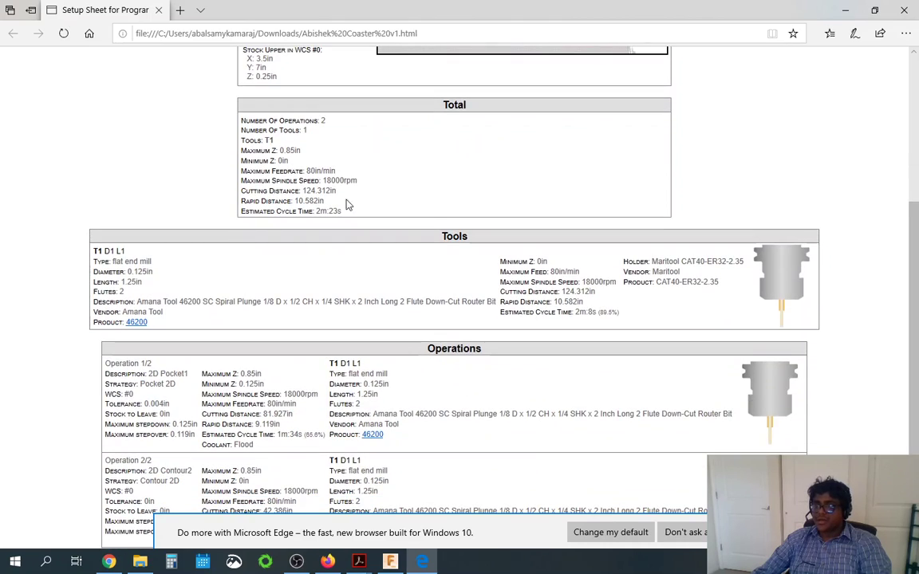
triple_click(322, 212)
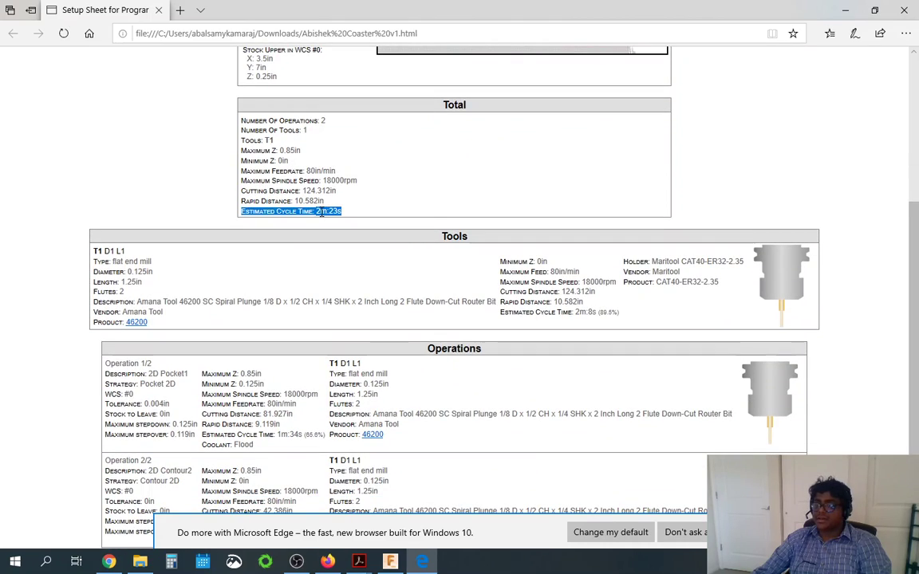
left_click(324, 182)
triple_click(324, 172)
scroll(390, 189, "down", 1)
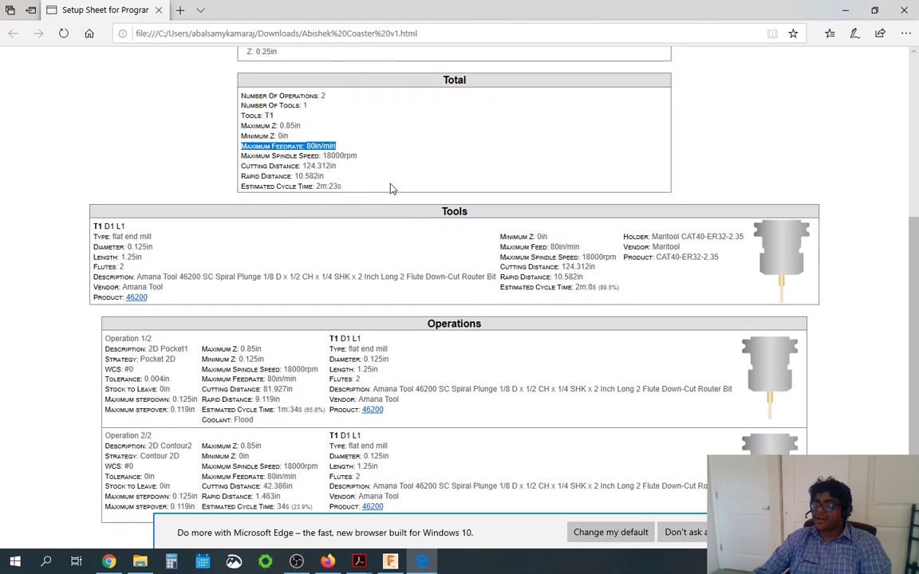
Step: Compare the description, maximum stepdown and minimum Z of the pocket and contour operations, and close the setup sheet
triple_click(157, 348)
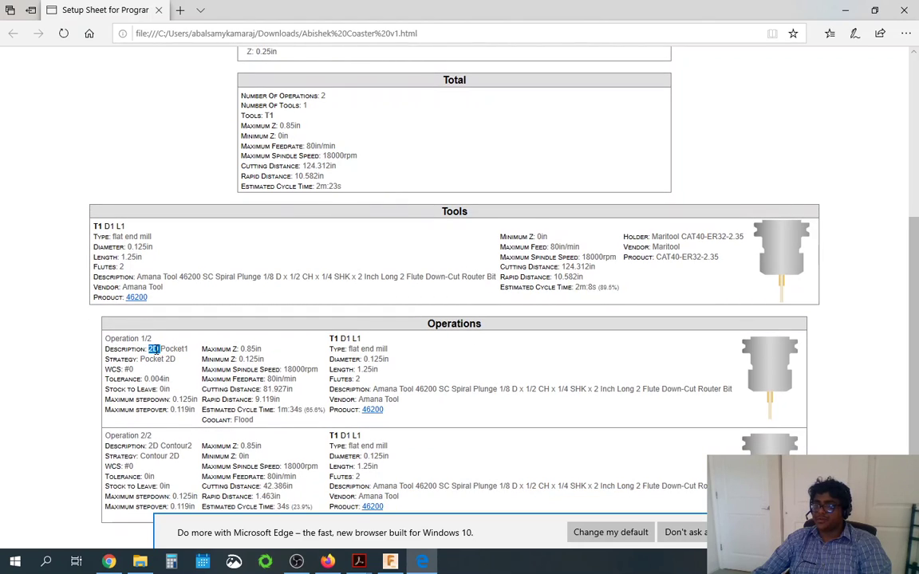
triple_click(157, 446)
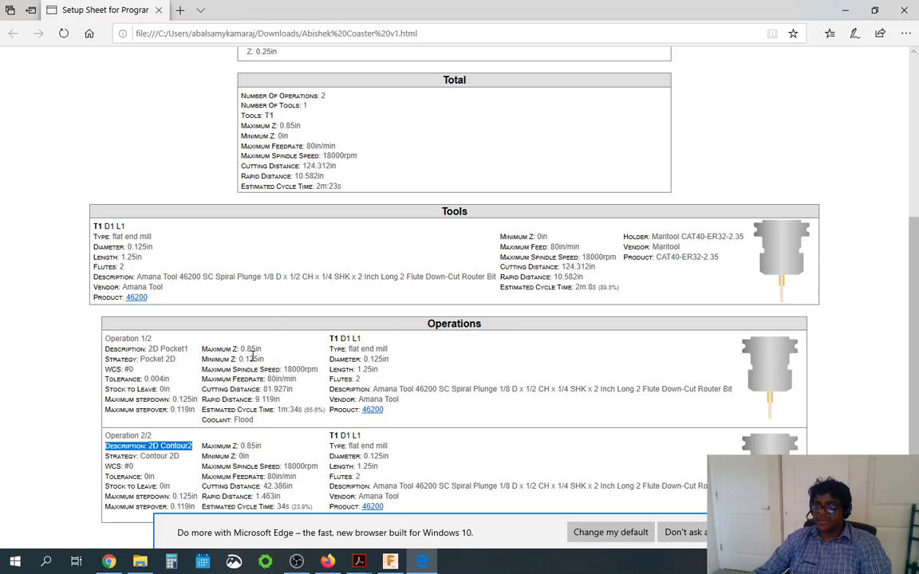
double_click(183, 402)
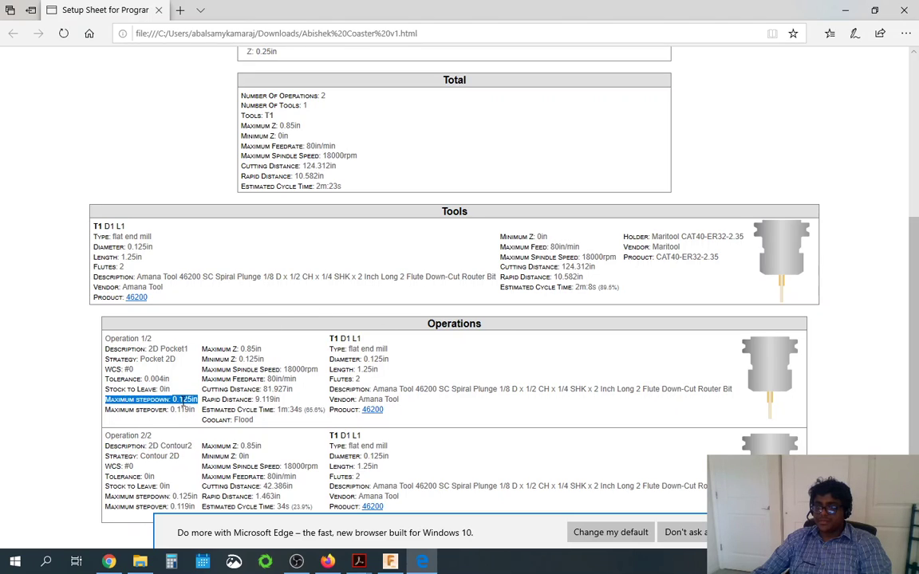
double_click(184, 496)
triple_click(185, 496)
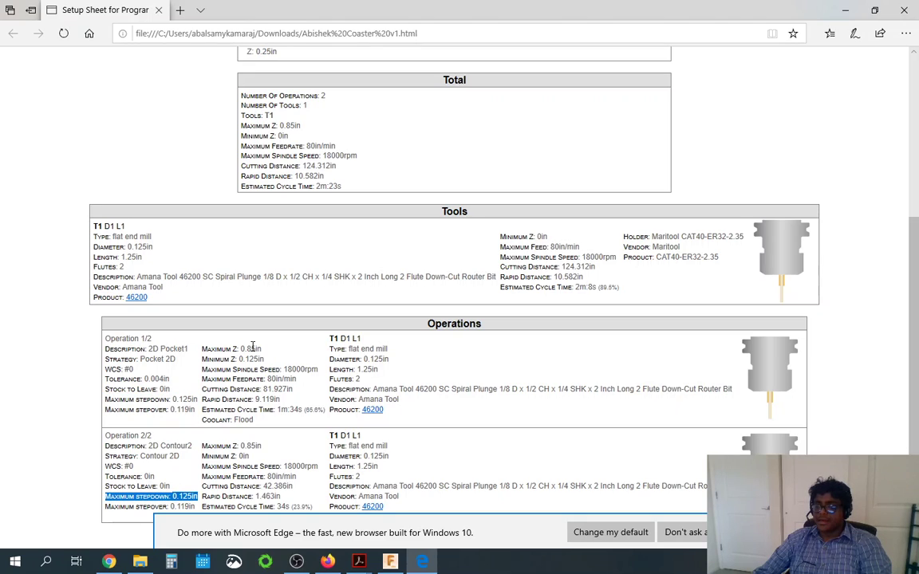
triple_click(257, 359)
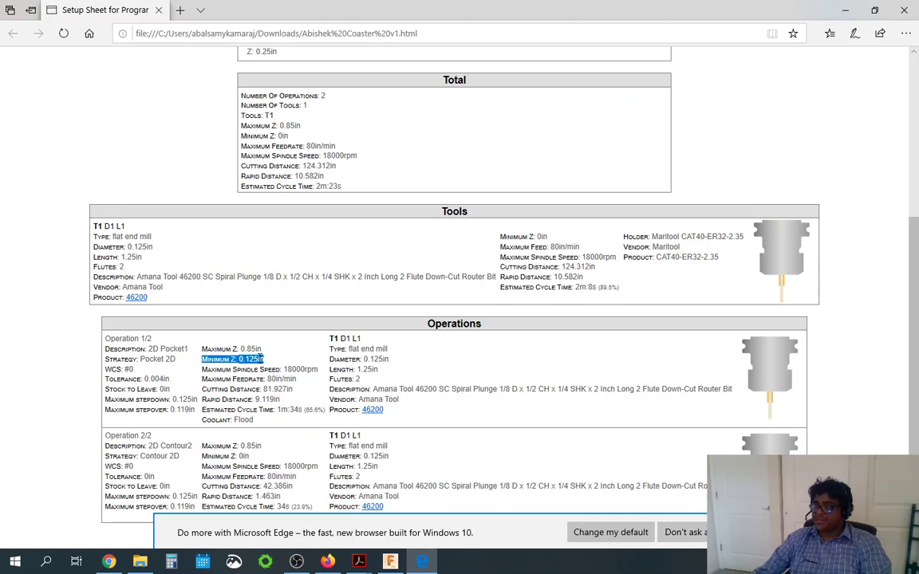
scroll(670, 341, "up", 3)
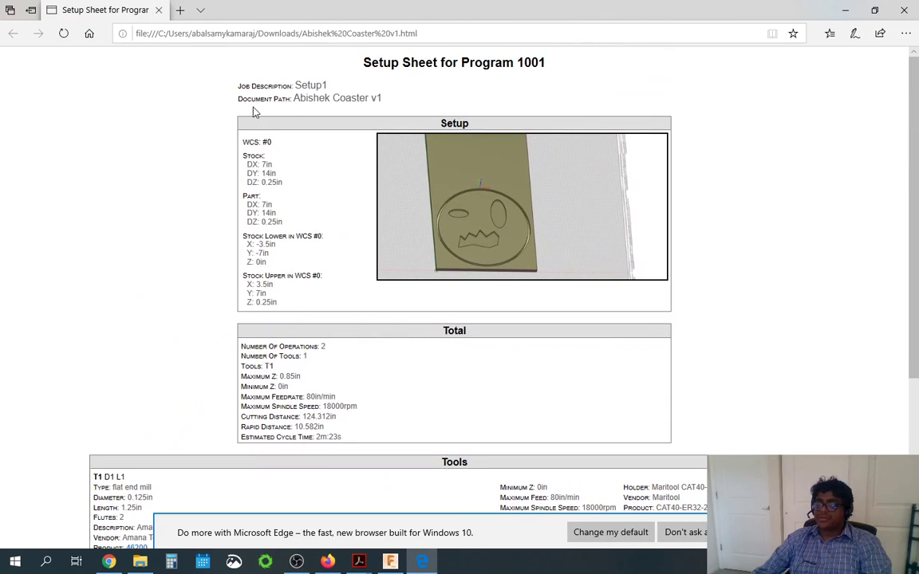
left_click(159, 11)
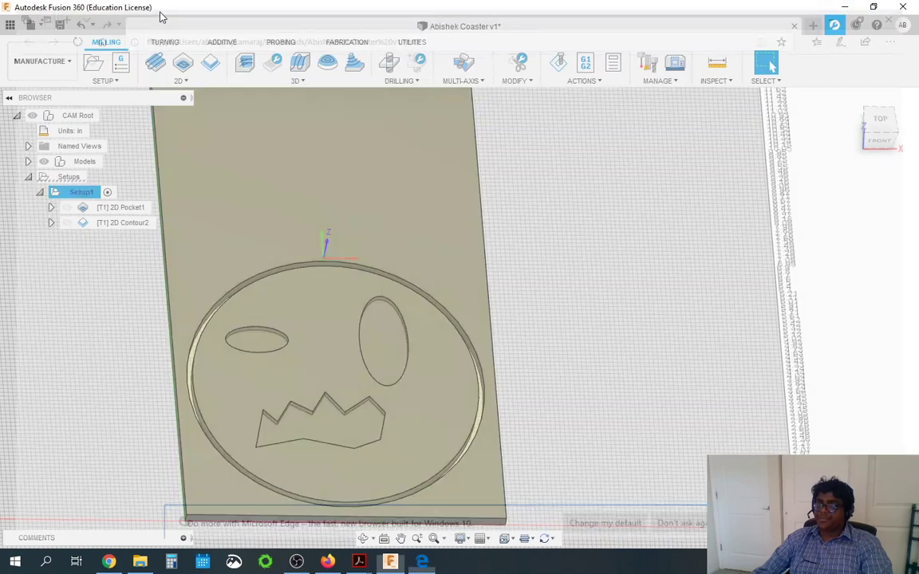
Step: Set up post processing of Setup1 with the Laguna CNC HHR / Laguna_IQ_HHC post configuration and Millimeters as the unit
scroll(556, 390, "down", 3)
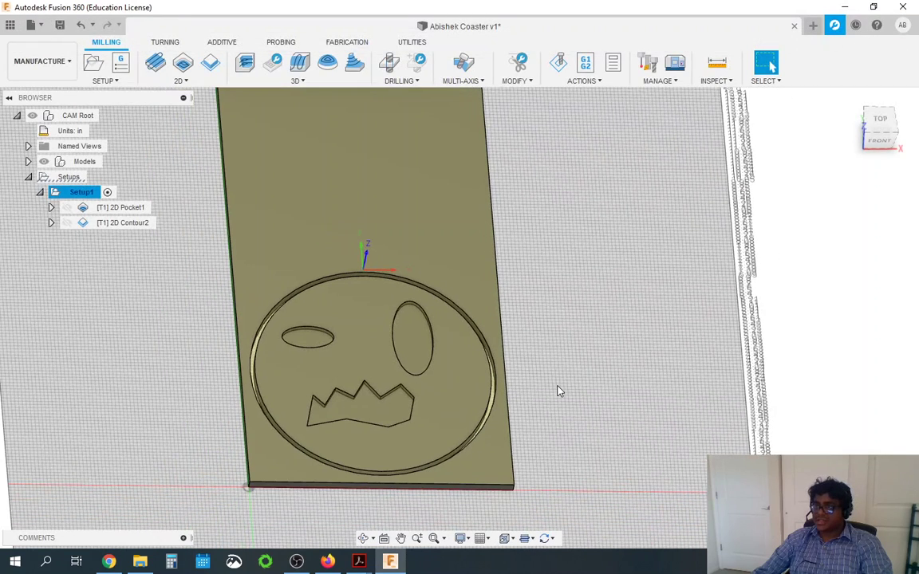
scroll(591, 352, "up", 2)
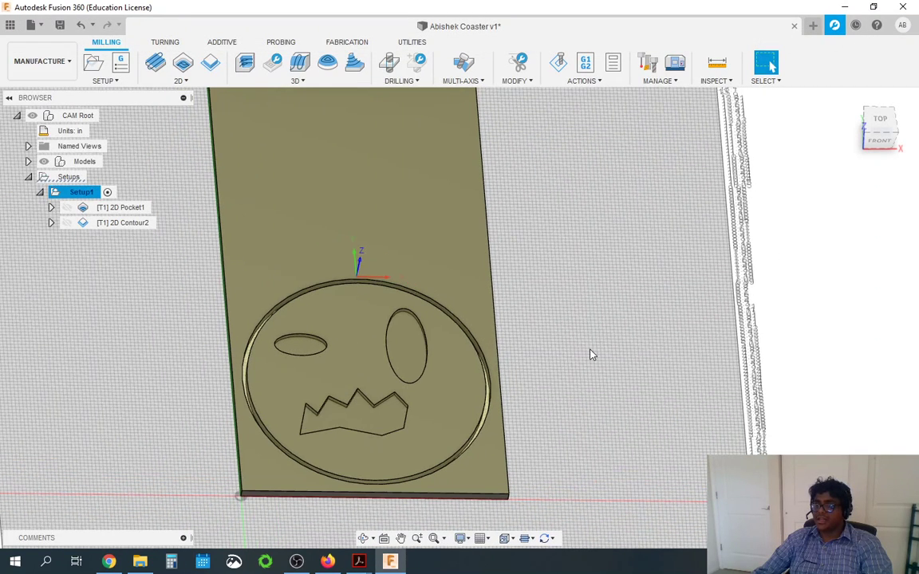
left_click(583, 66)
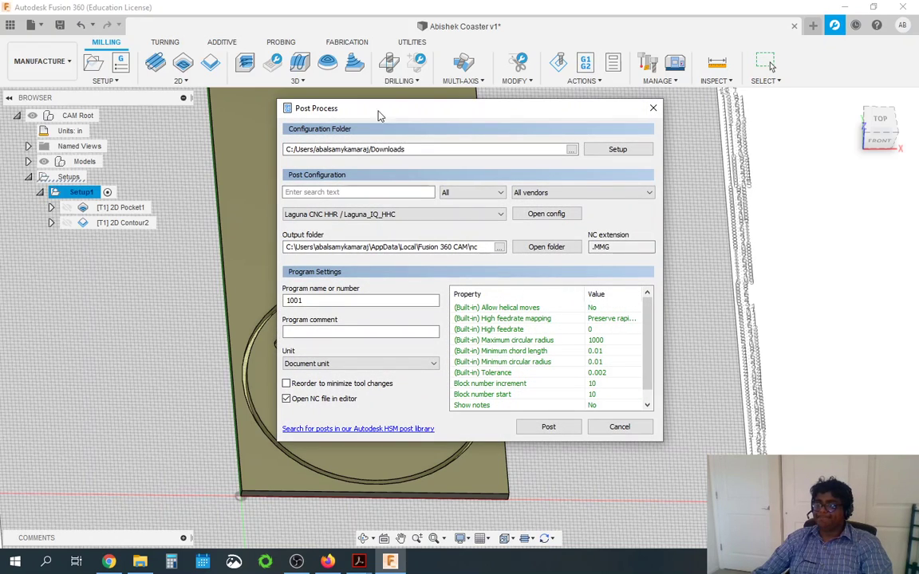
left_click(355, 214)
left_click(355, 221)
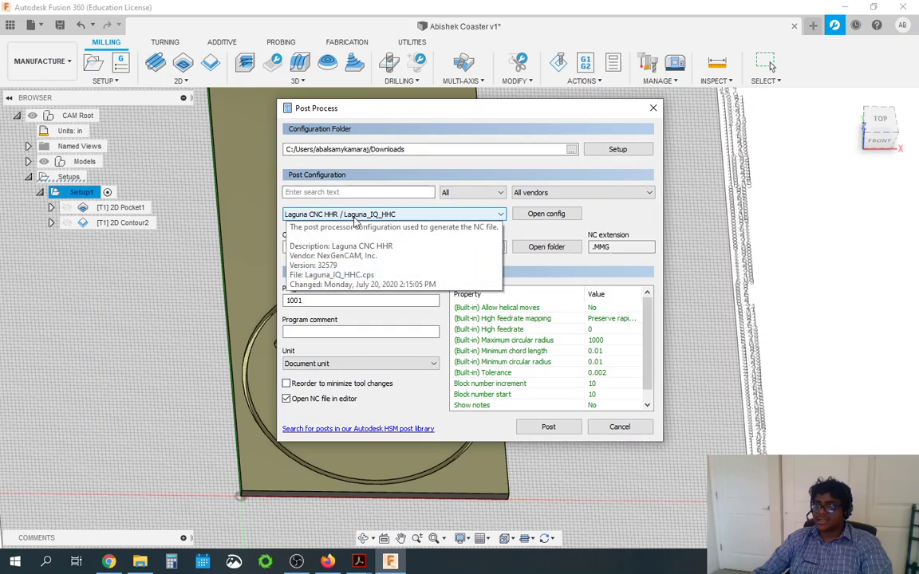
left_click(341, 365)
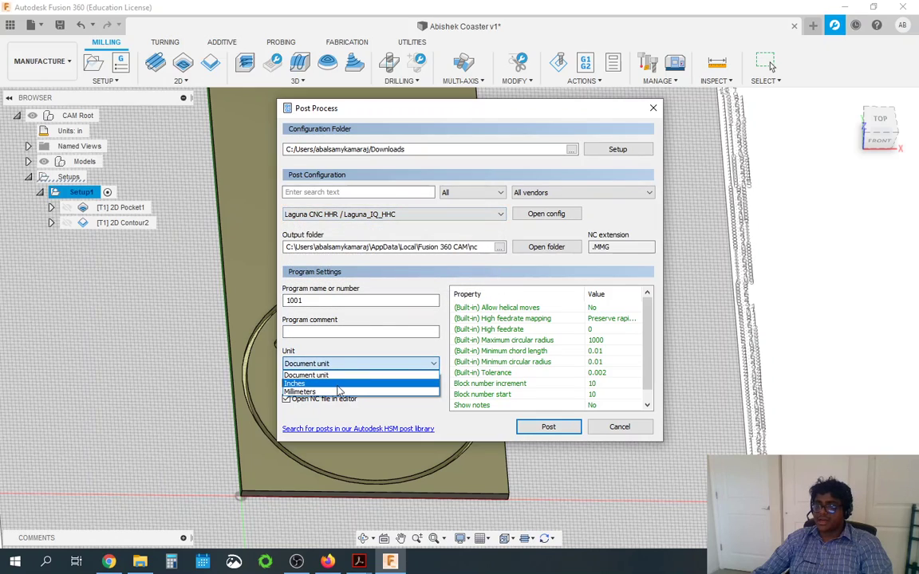
left_click(334, 392)
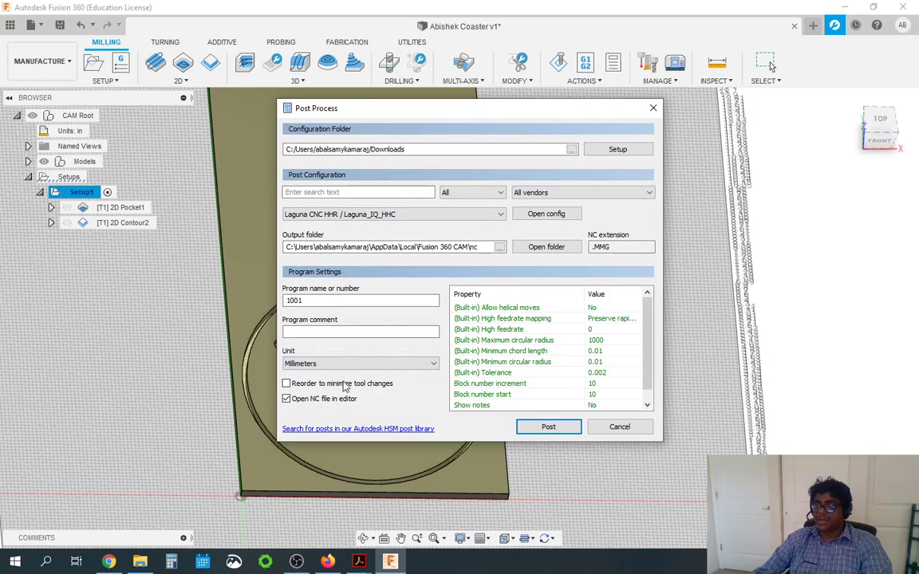
Step: Post the NC program to the Downloads folder under the file name Halloween coaster
left_click(545, 427)
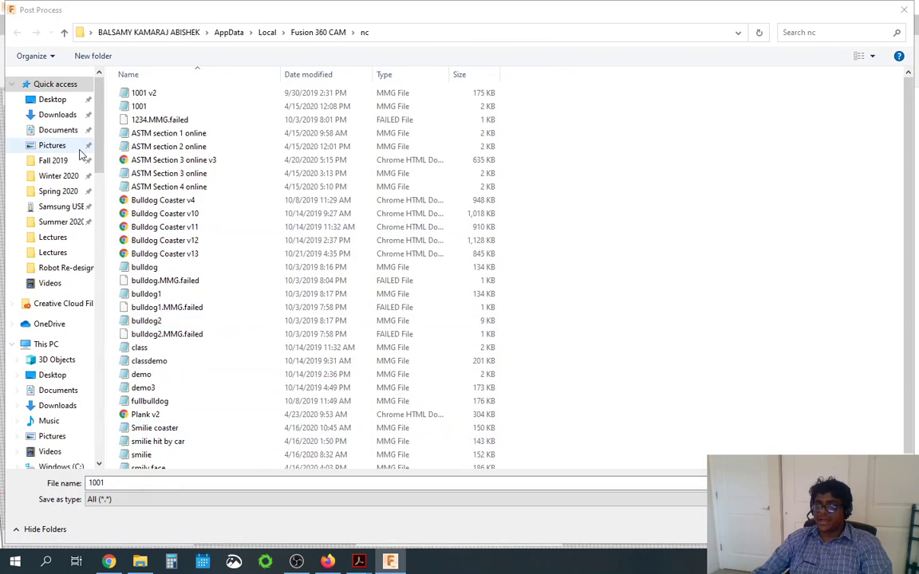
left_click(67, 117)
double_click(179, 485)
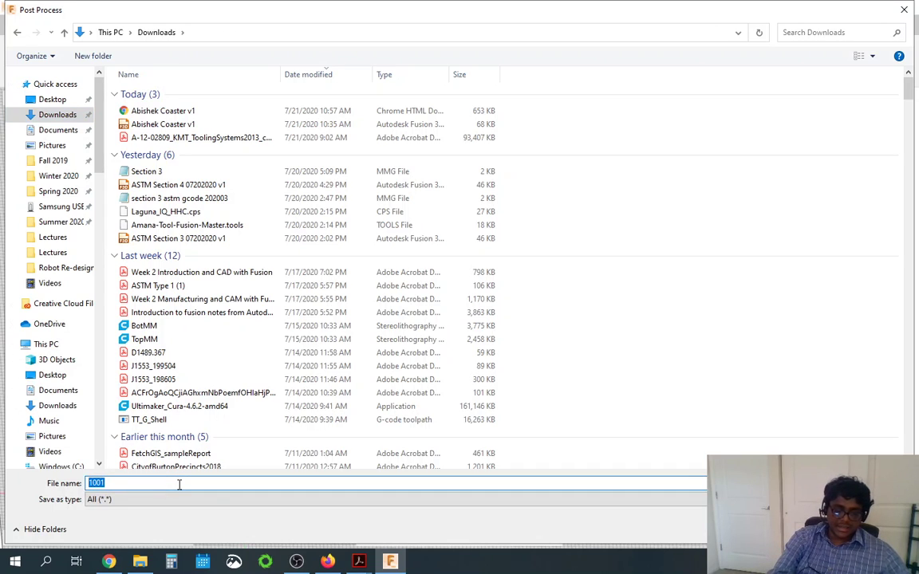
type("Halloween")
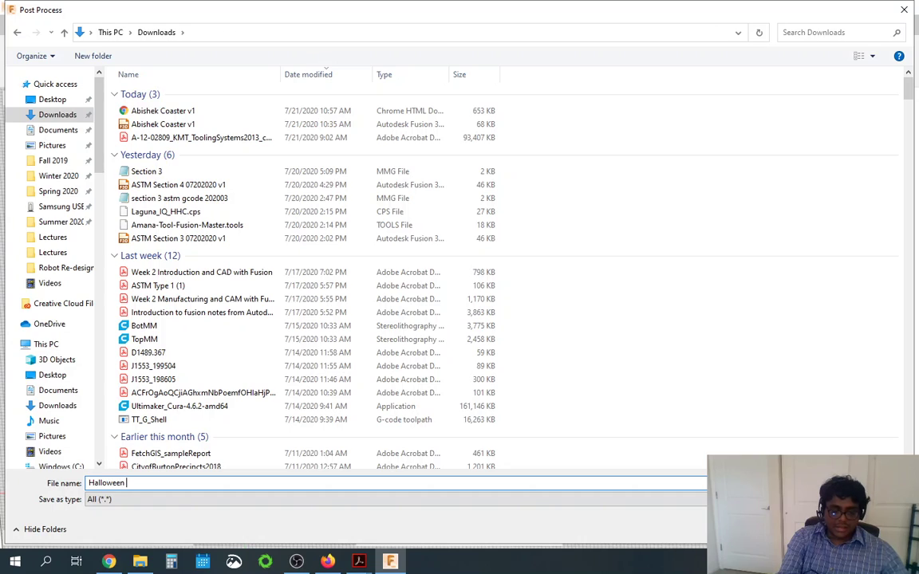
type(" coaster")
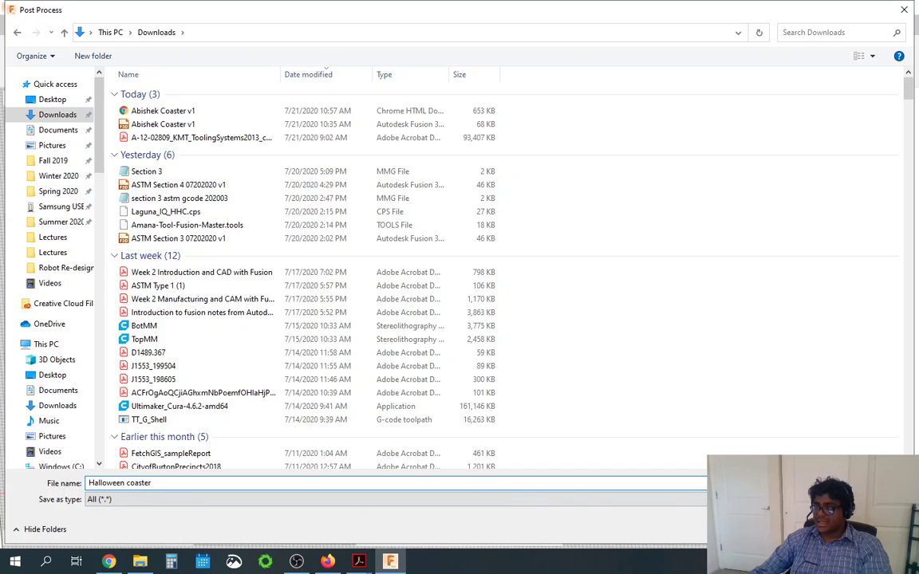
left_click(797, 529)
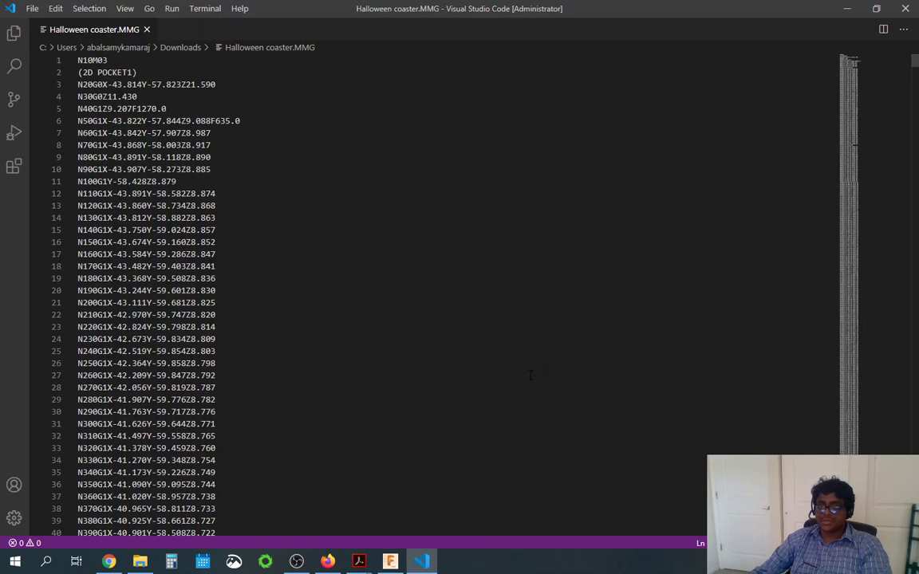
Step: Look through the posted G-code in Visual Studio Code from its first lines to the end of the program
scroll(486, 215, "down", 10)
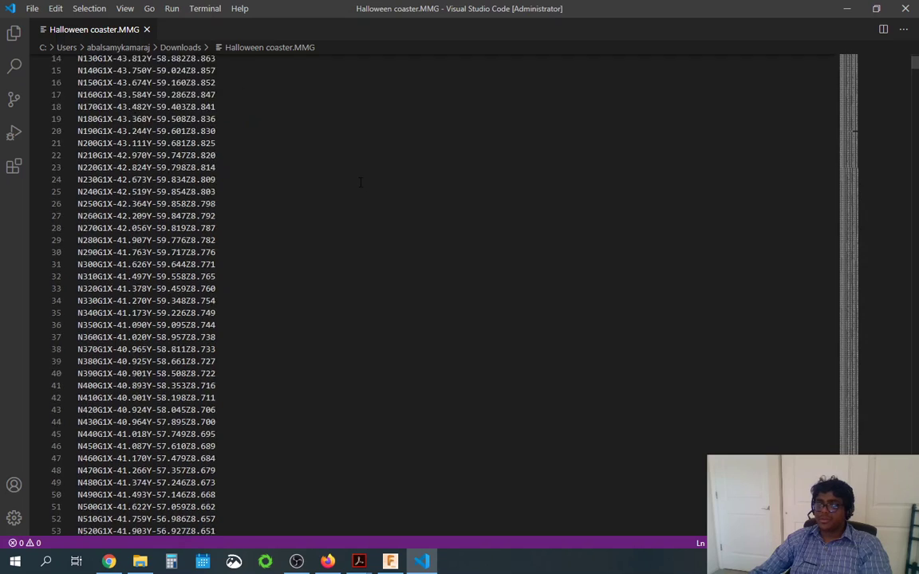
scroll(423, 201, "up", 10)
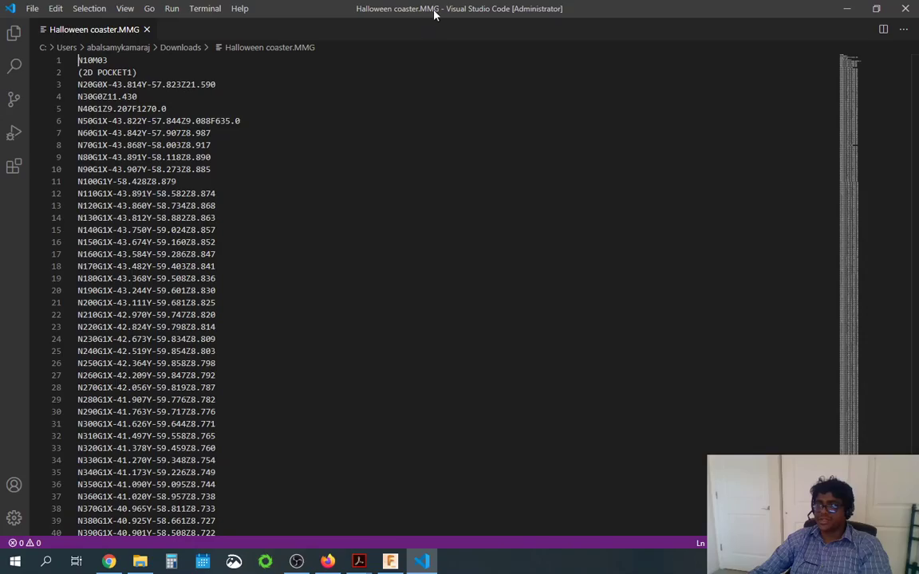
scroll(793, 97, "down", 9)
scroll(793, 98, "up", 8)
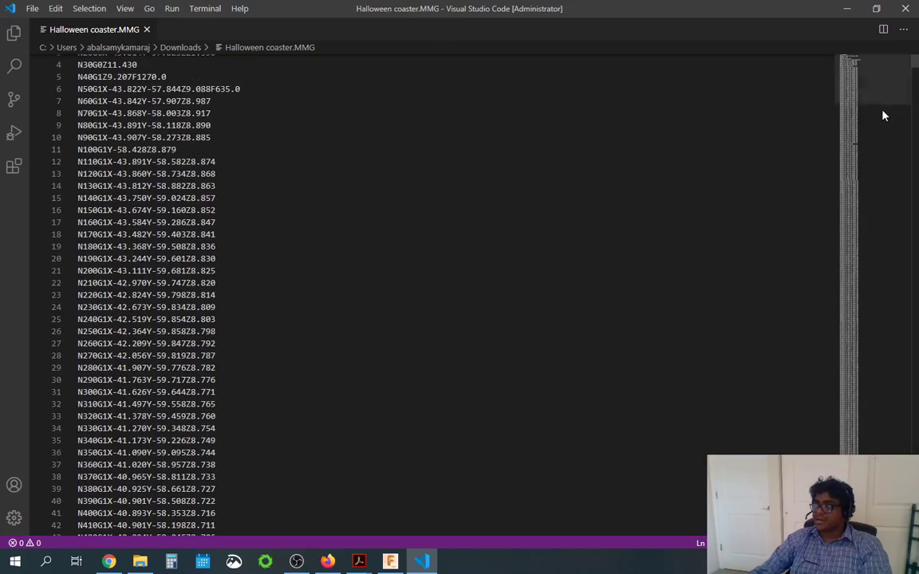
left_click_drag(915, 69, 915, 530)
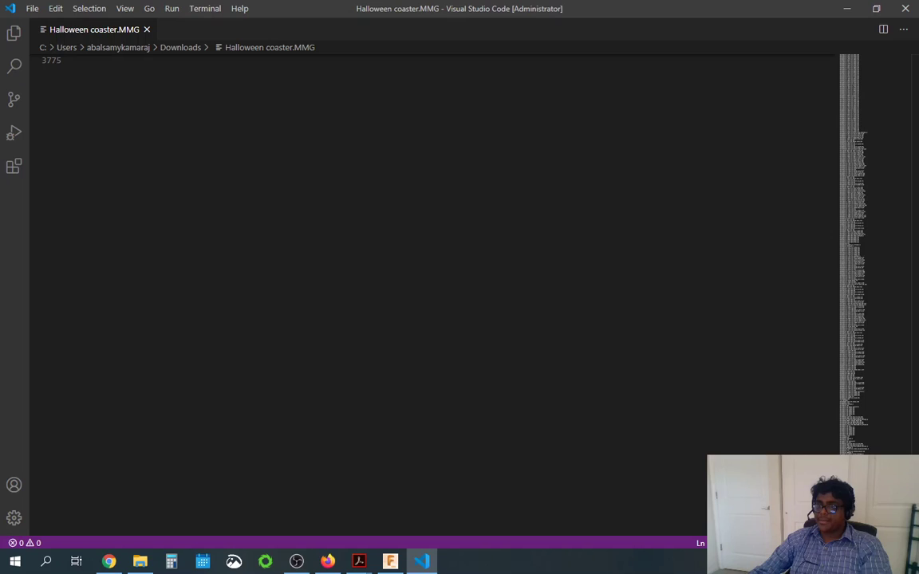
scroll(434, 295, "up", 20)
scroll(435, 296, "down", 12)
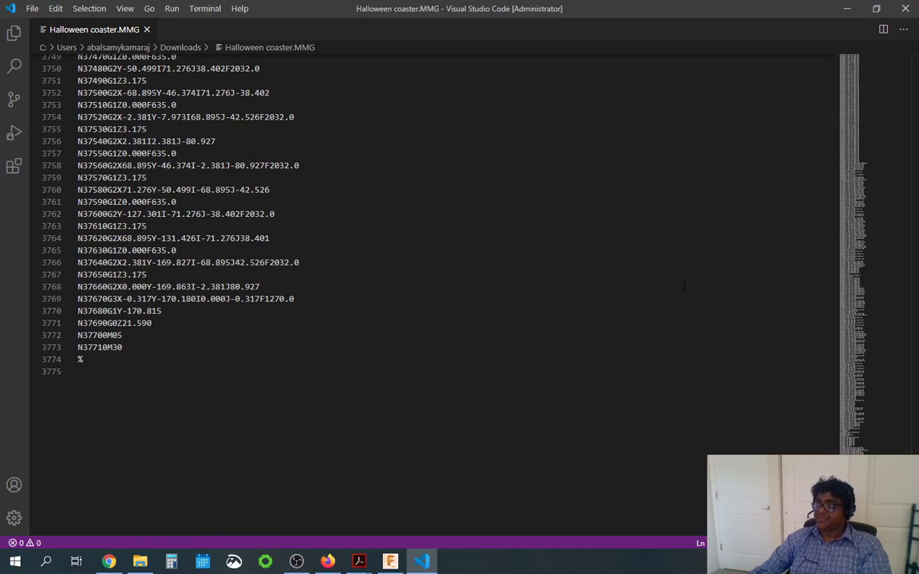
Step: Return to the first lines of the posted G-code file and close Visual Studio Code
scroll(684, 285, "up", 4)
left_click_drag(914, 511, 914, 58)
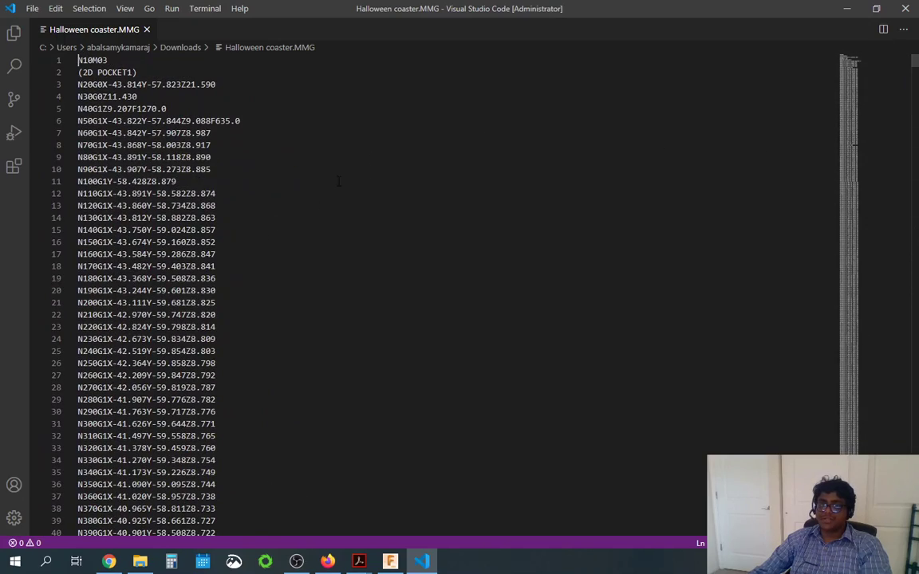
left_click(912, 15)
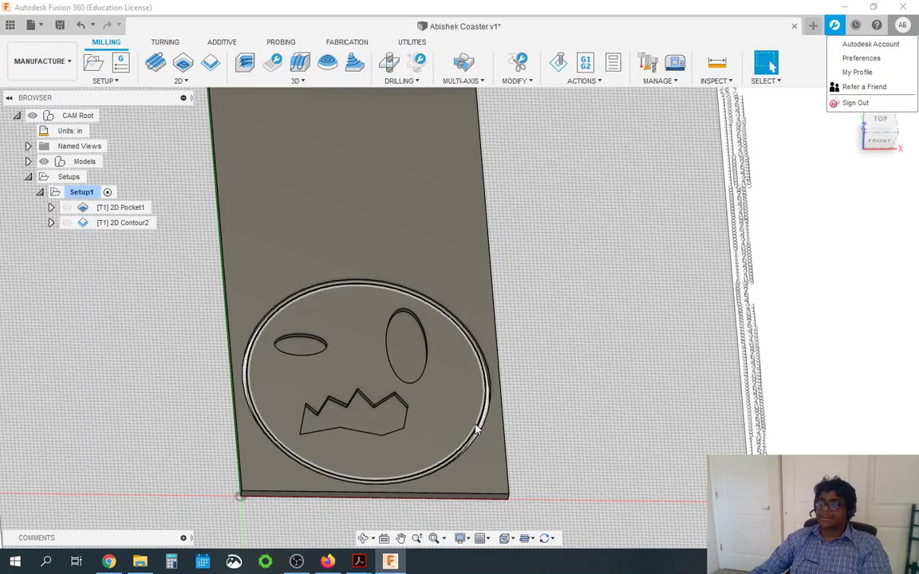
Step: Examine the coaster's circular outline, eyes and mouth pockets on the stock board up close and from different angles
scroll(476, 423, "down", 2)
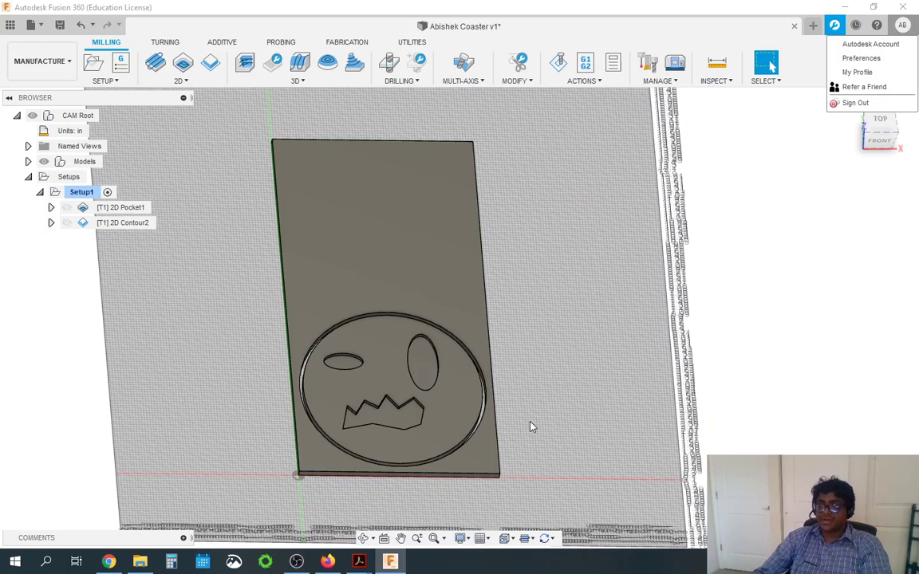
scroll(333, 181, "up", 3)
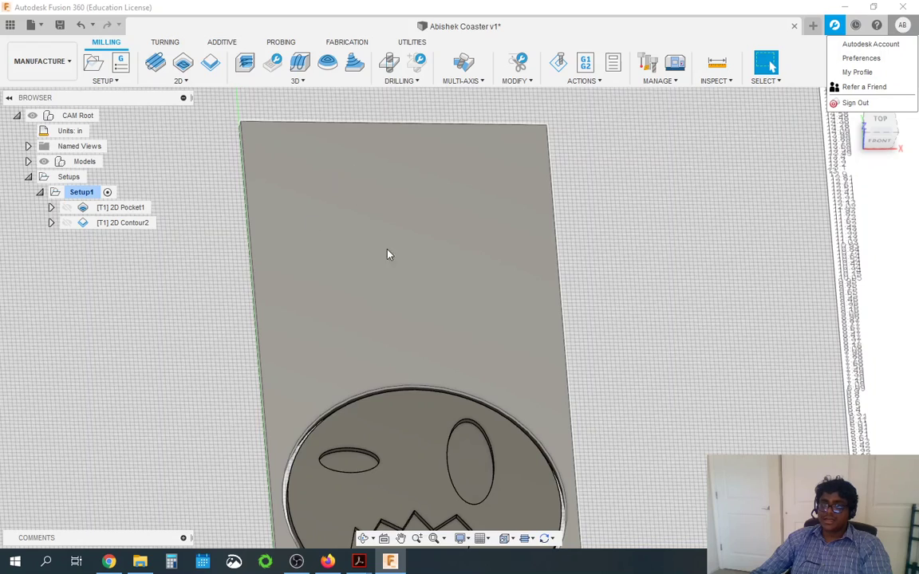
scroll(417, 266, "down", 3)
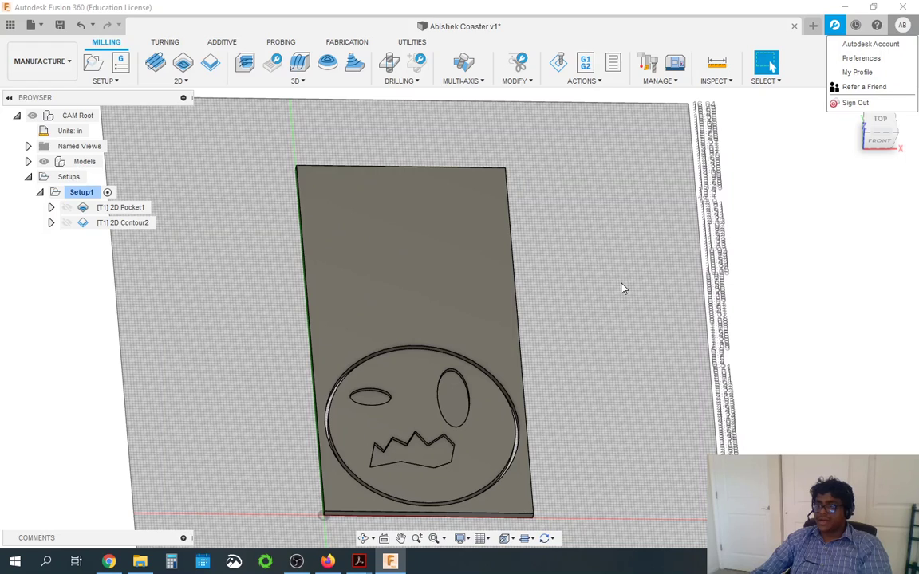
scroll(279, 293, "down", 1)
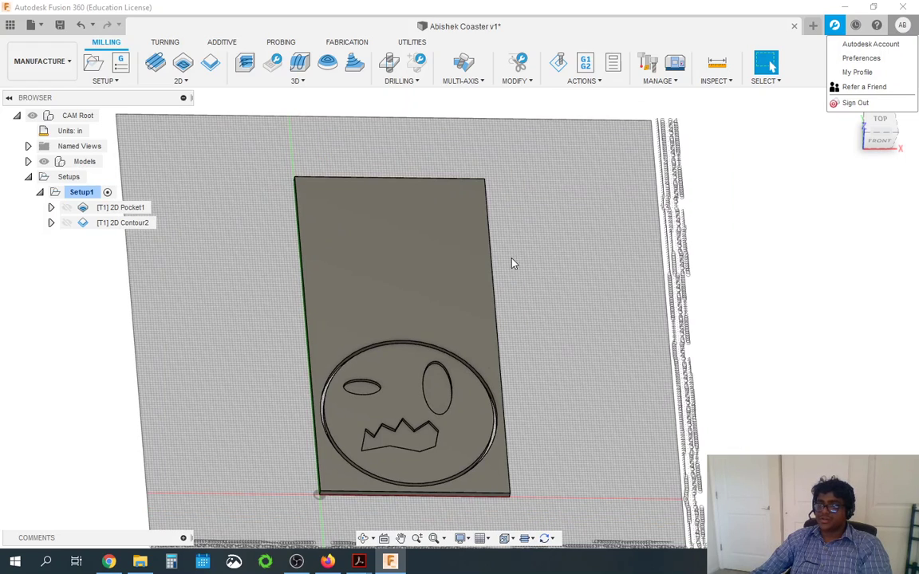
scroll(574, 285, "down", 1)
middle_click_drag(638, 316, 615, 321, "shift")
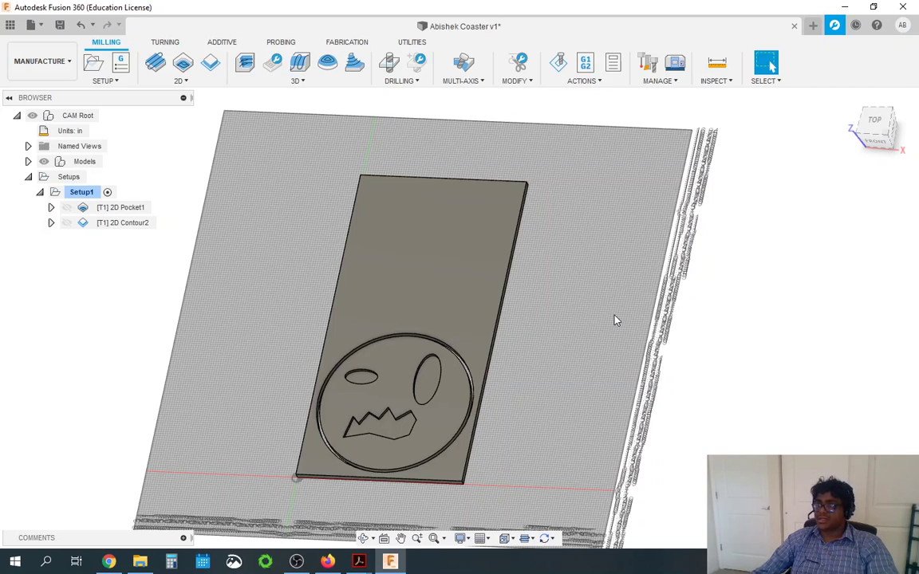
middle_click_drag(445, 419, 351, 466, "shift")
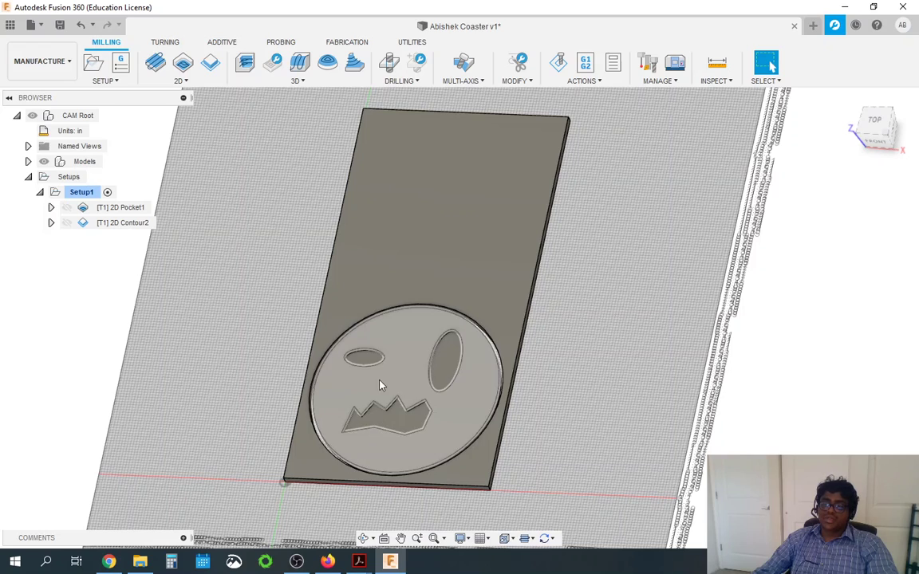
scroll(365, 391, "up", 5)
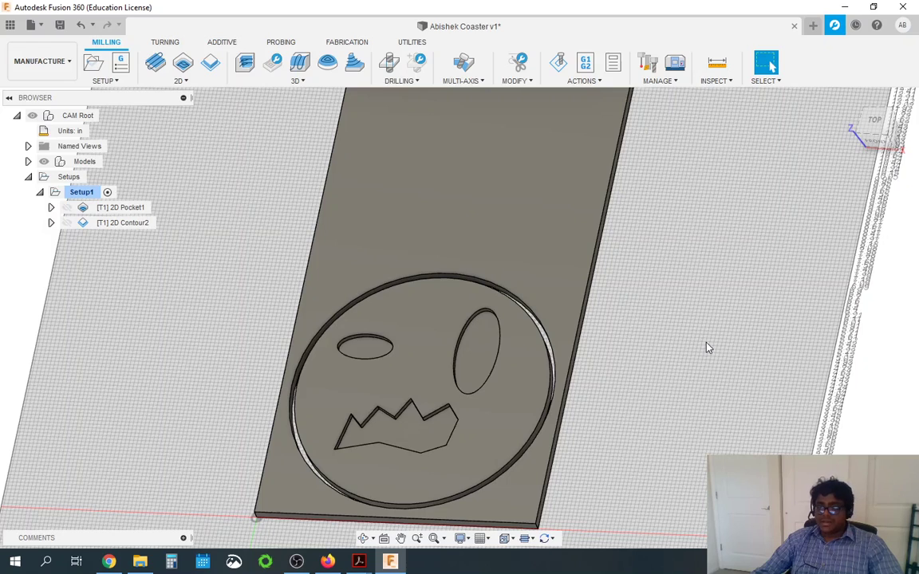
middle_click_drag(708, 349, 273, 371, "shift")
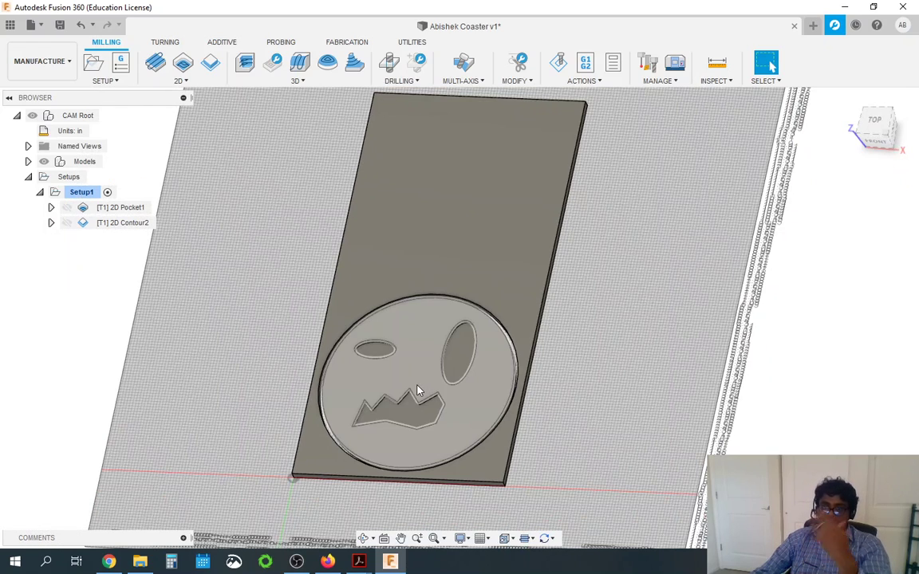
middle_click_drag(413, 377, 491, 302, "shift")
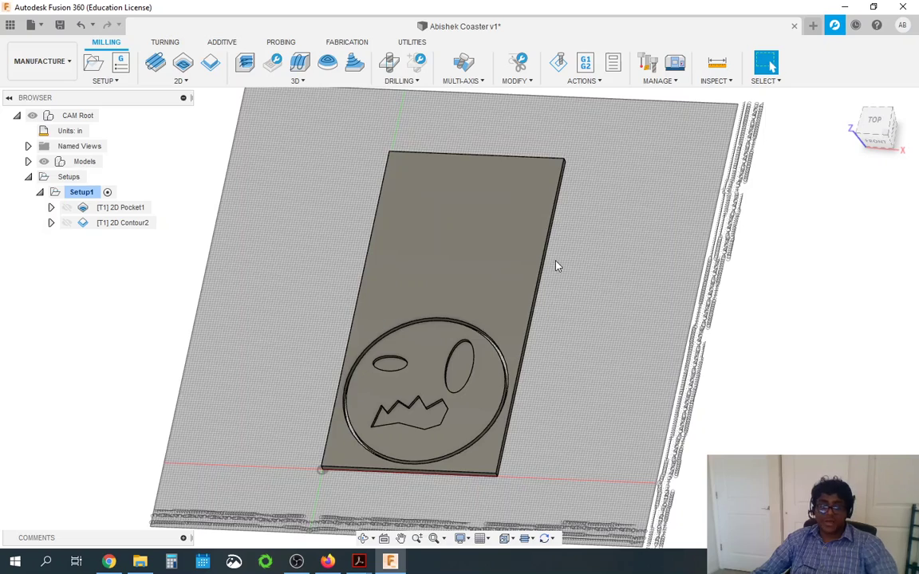
Step: Save the coaster design with its milling setup as a new version
left_click(32, 24)
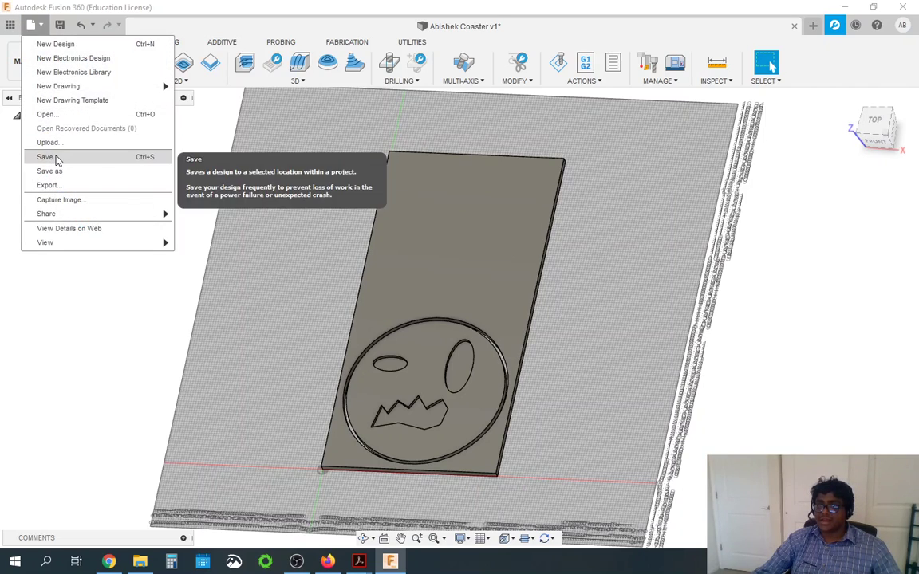
left_click(49, 156)
left_click(455, 303)
middle_click_drag(495, 311, 584, 373, "shift")
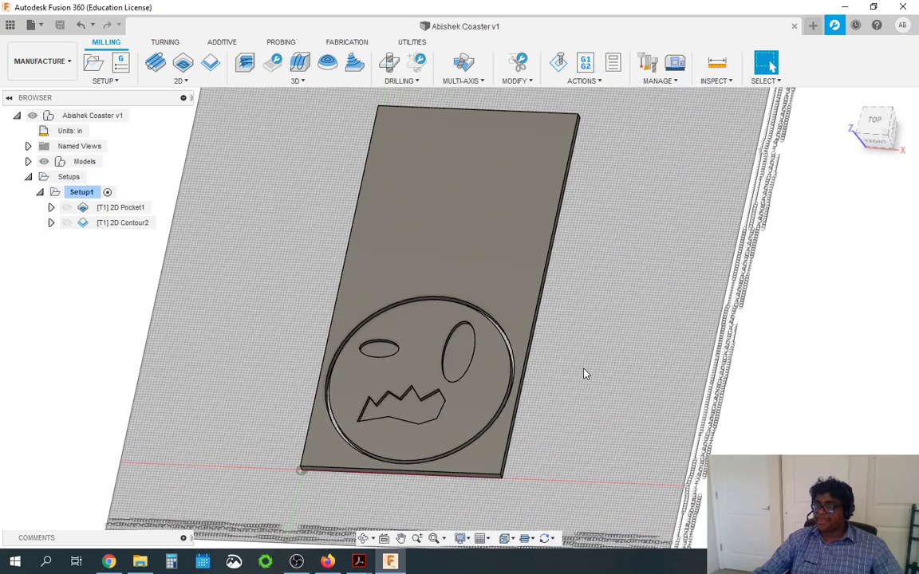